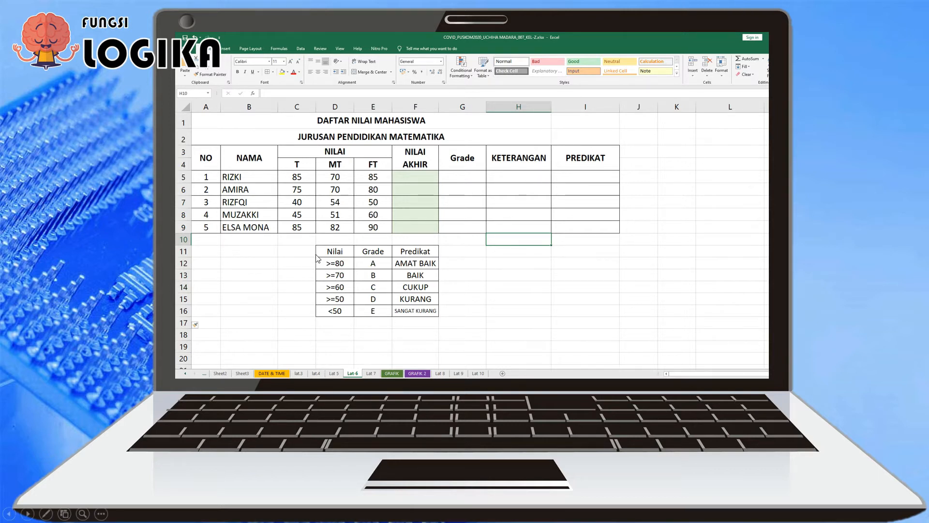
click(313, 237)
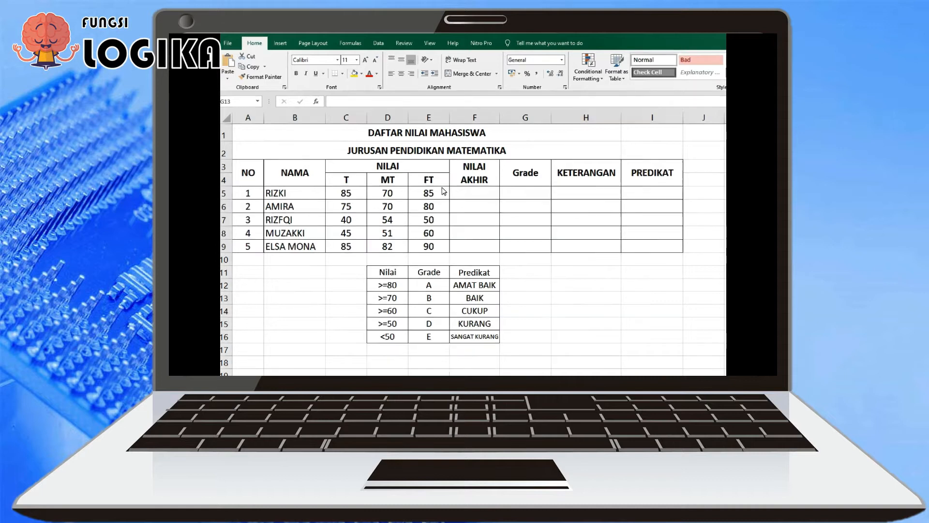
Enter the weighted final score formula =(C5*3+D5*3+E5*4)/10 in F5 under NILAI AKHIR
click(472, 200)
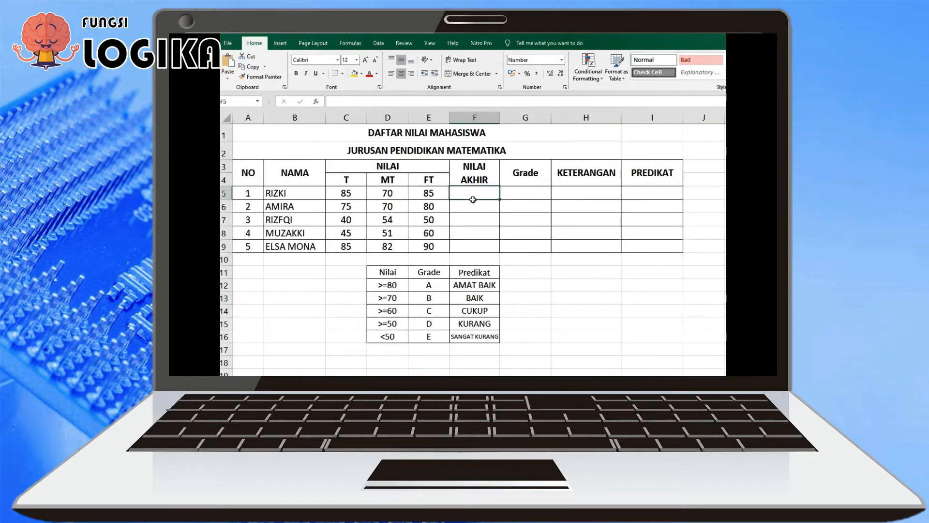
text(=)
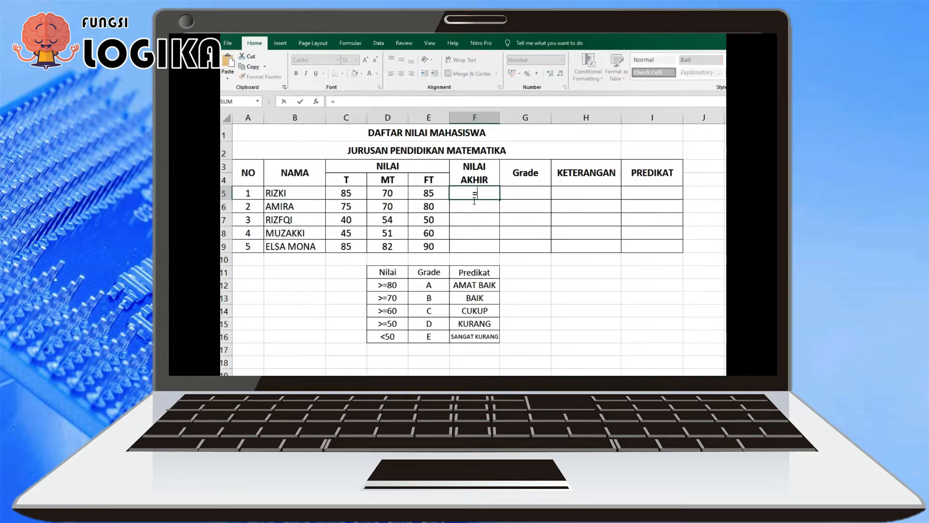
text(()
click(354, 197)
text(*)
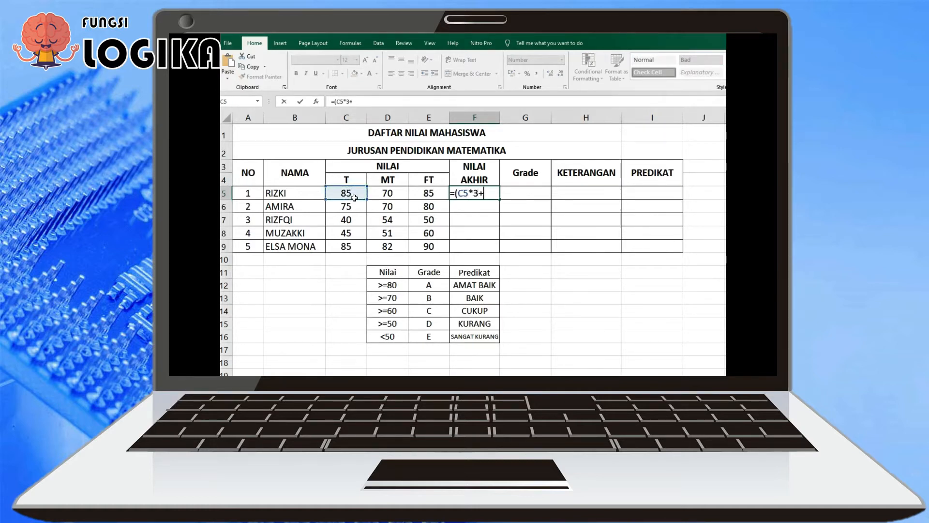
click(395, 196)
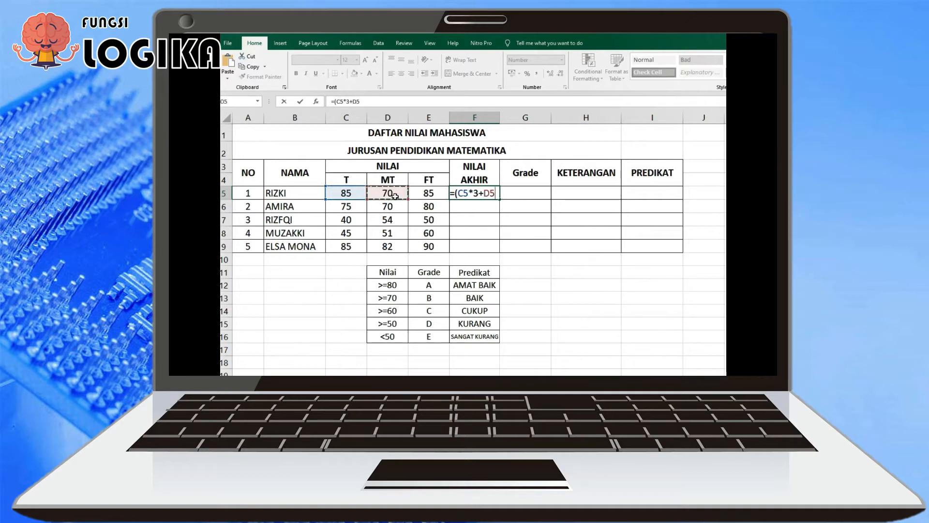
text(*3+)
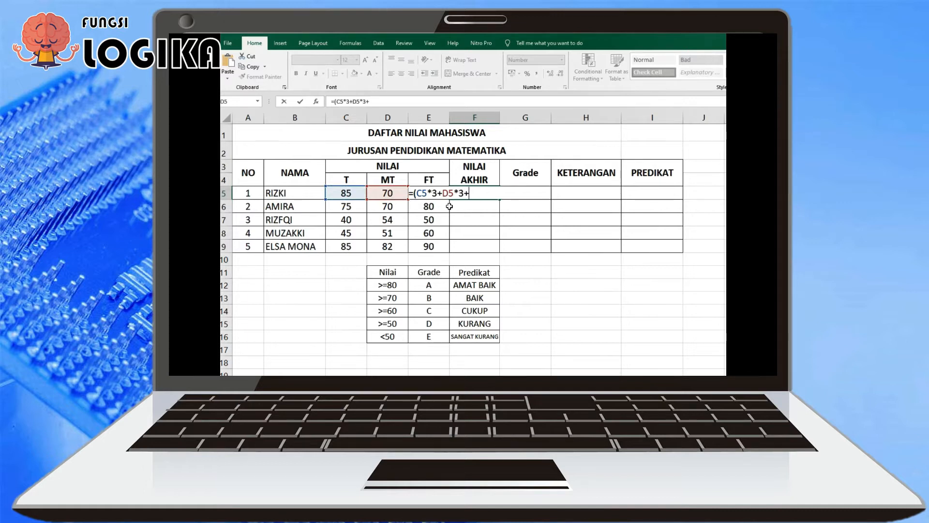
text(e)
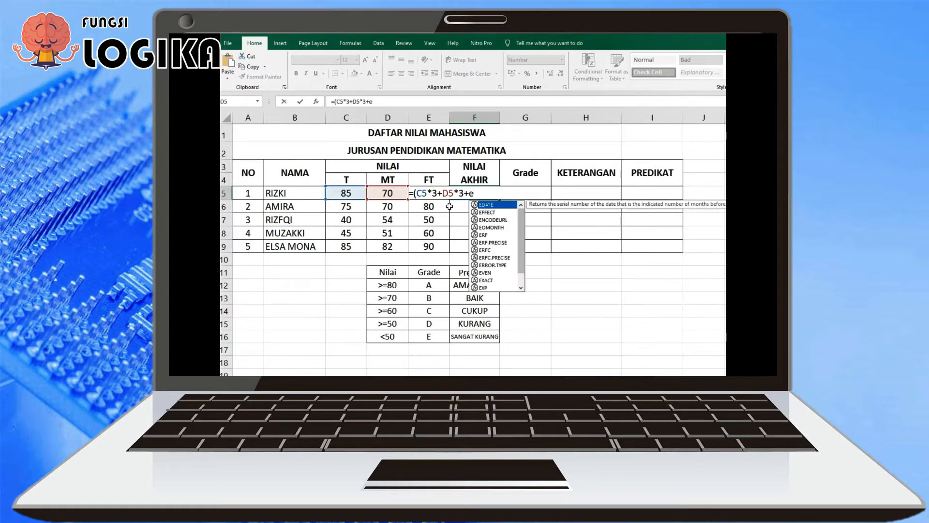
key(BackSpace)
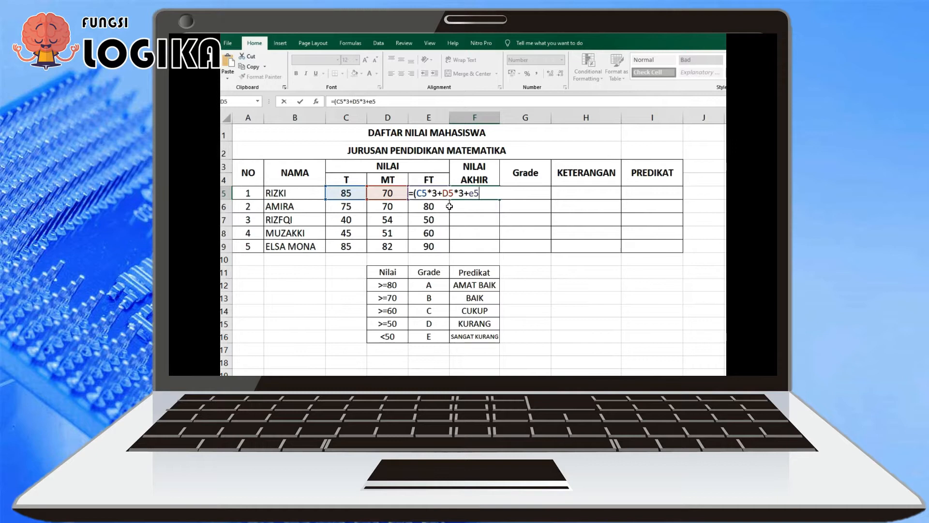
text(E)
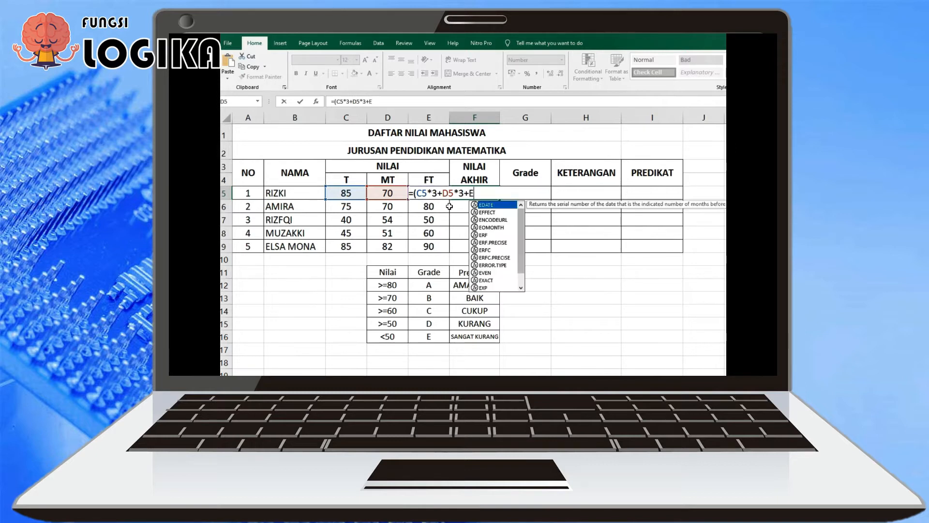
text(5*4)
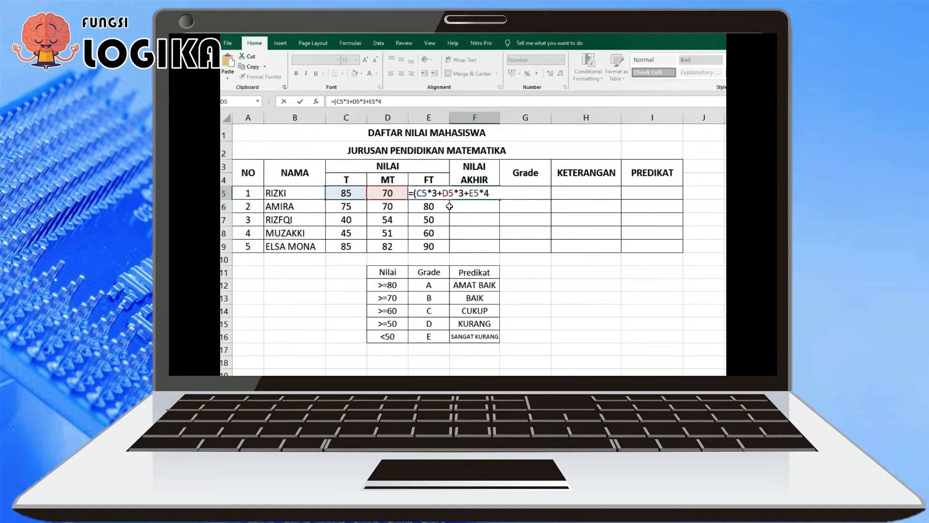
text()/10)
key(Return)
Review the final score formula in F5 and fill it down through F9
click(482, 192)
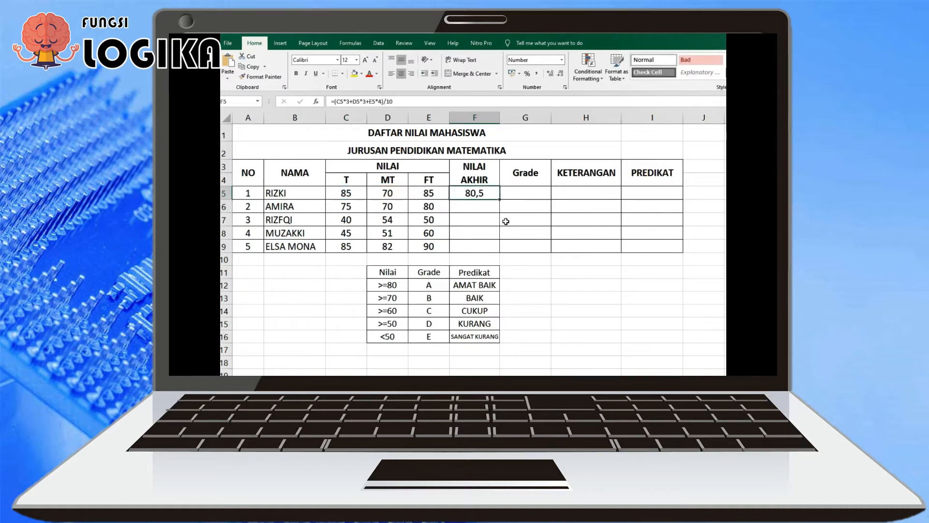
key(F2)
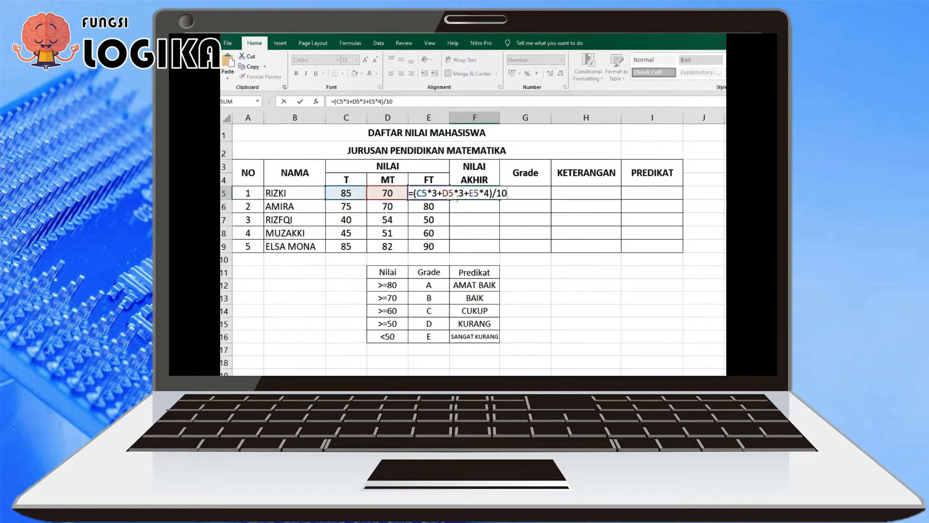
key(Return)
click(494, 195)
drag(501, 201, 503, 255)
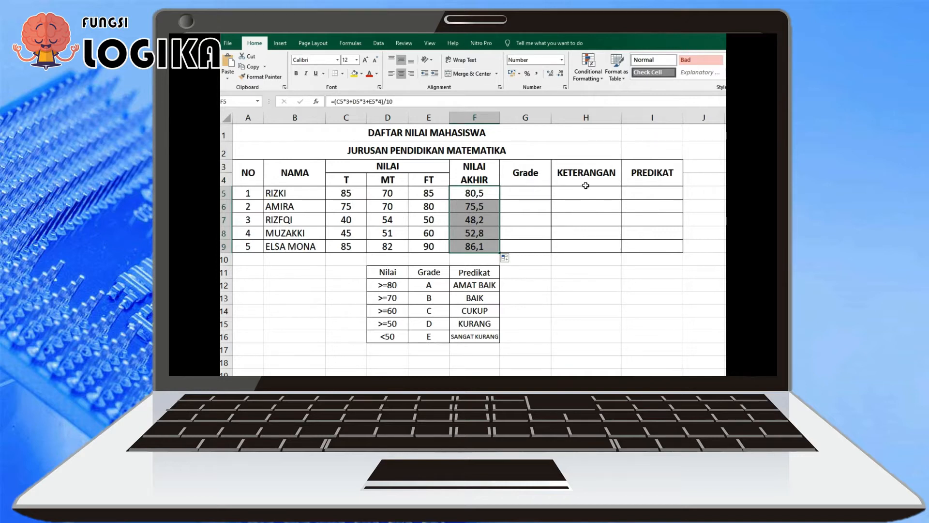
Shade the final scores F5:F9 with the lightest green theme fill colour
click(361, 74)
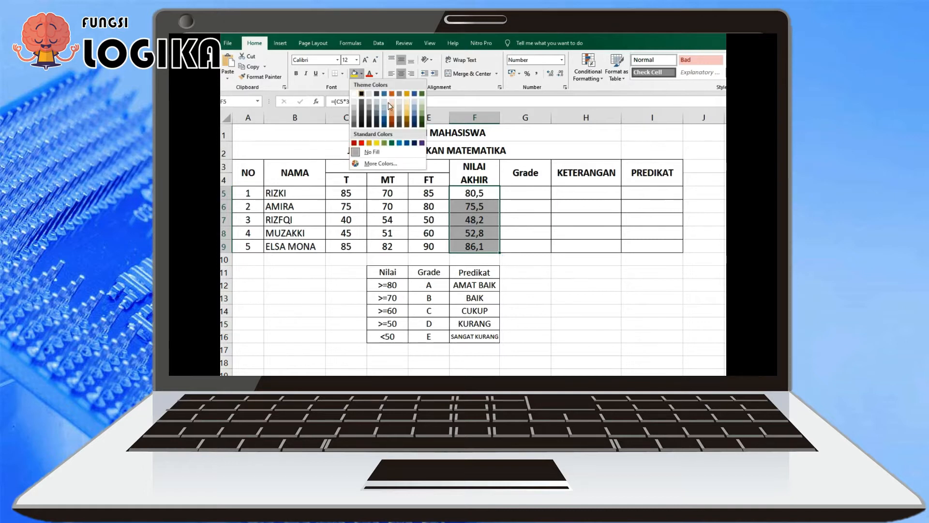
click(422, 101)
click(550, 291)
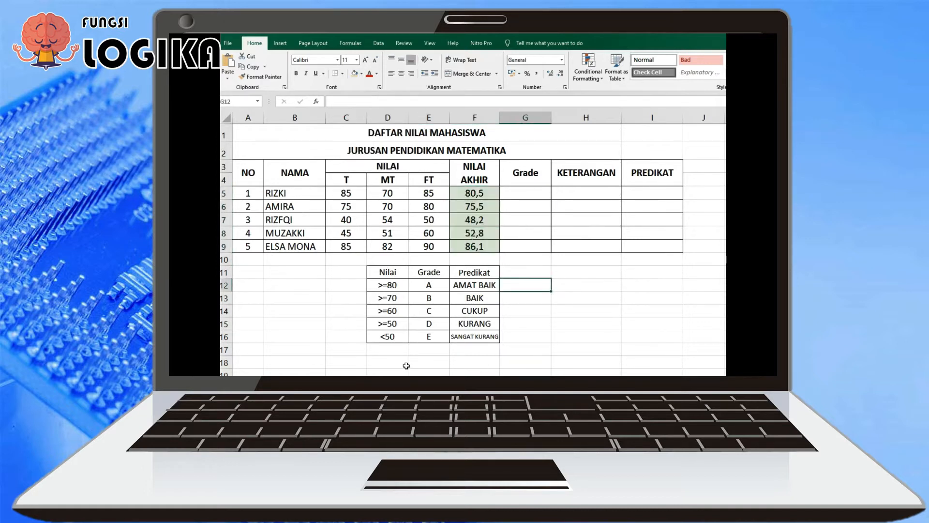
Write the IF syntax as a text note in B18: '=IF(LOGICAL TEST;BENAR;SALAH)
click(296, 363)
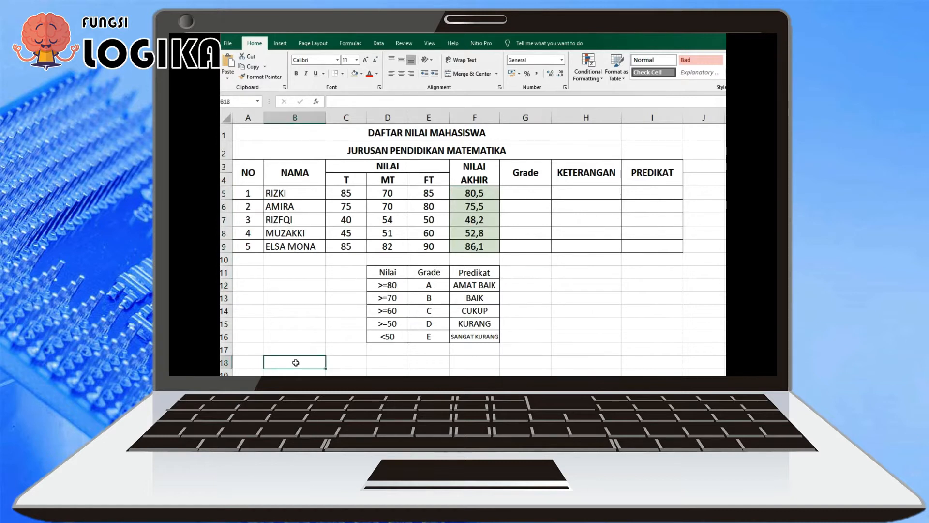
text('=)
text(F)
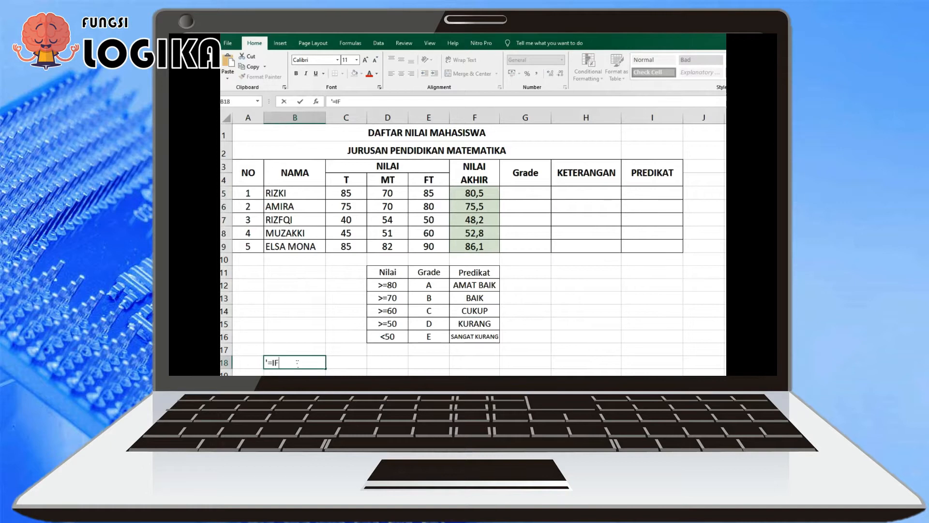
text((LOGICAL TEST;BENA)
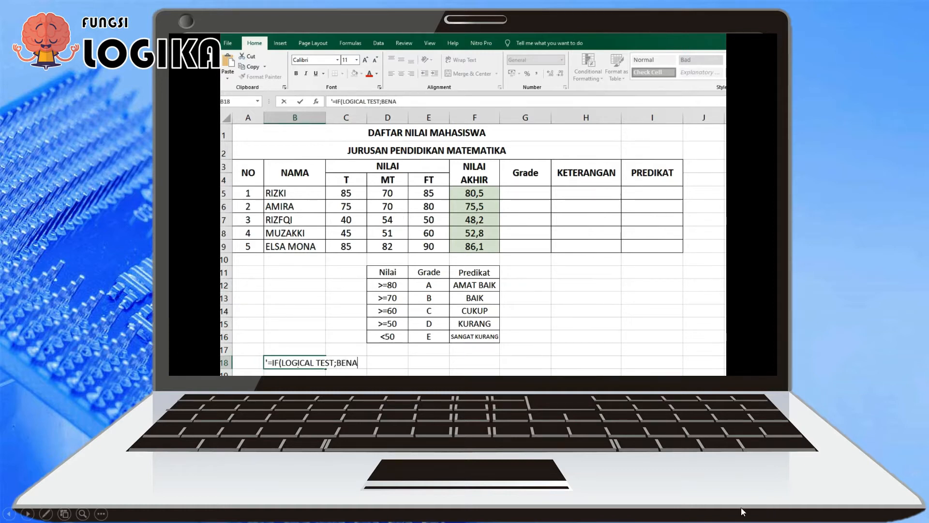
text(R;SALAH))
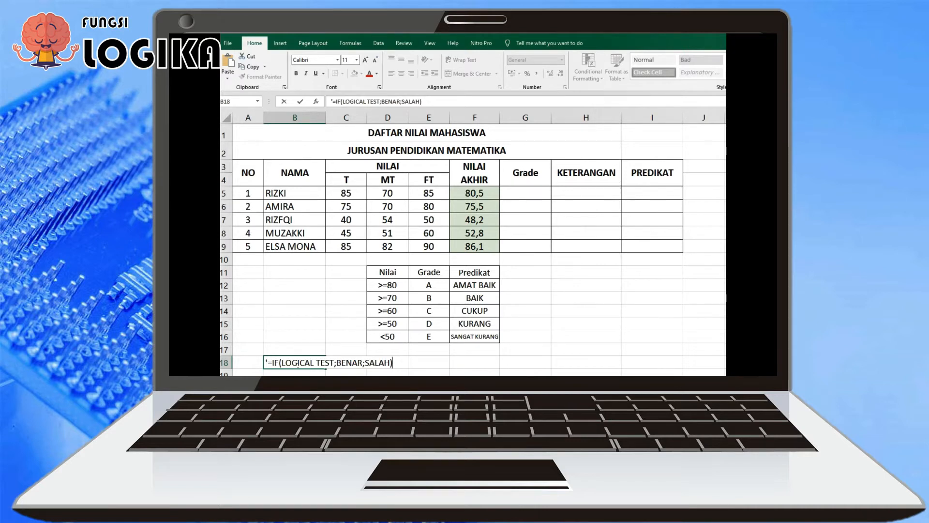
key(Return)
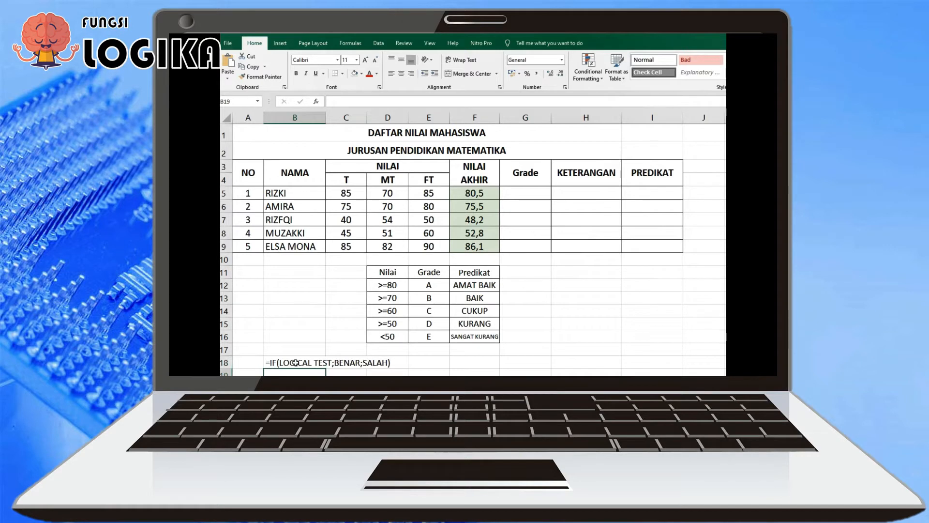
Enlarge the font of the IF syntax note in B18 to 14
click(295, 363)
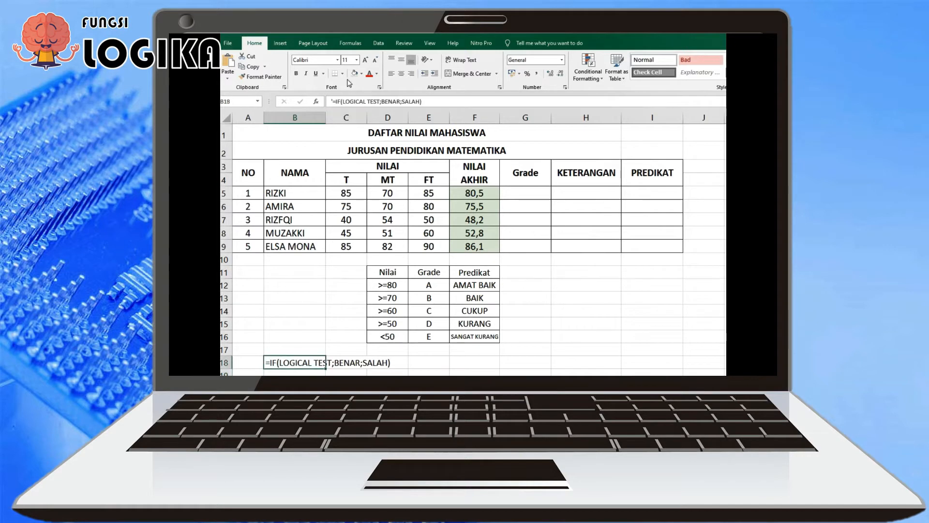
click(365, 61)
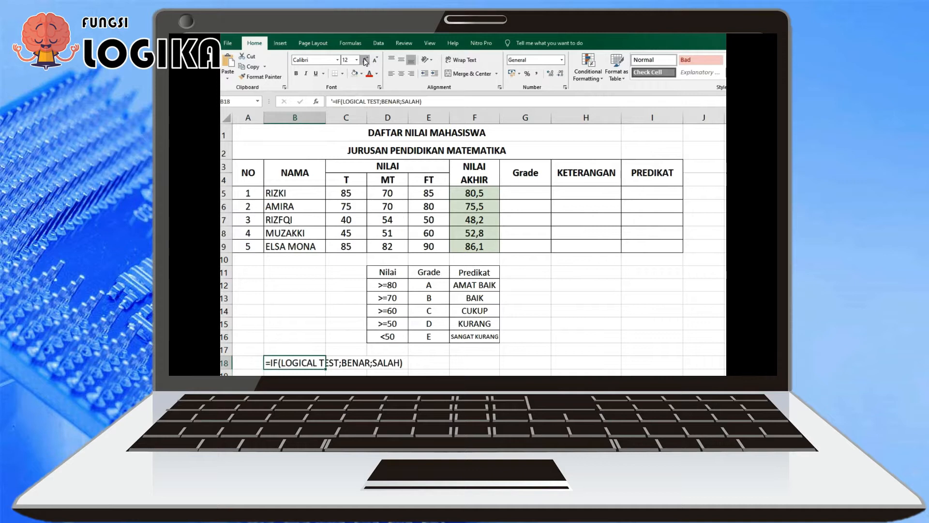
click(365, 60)
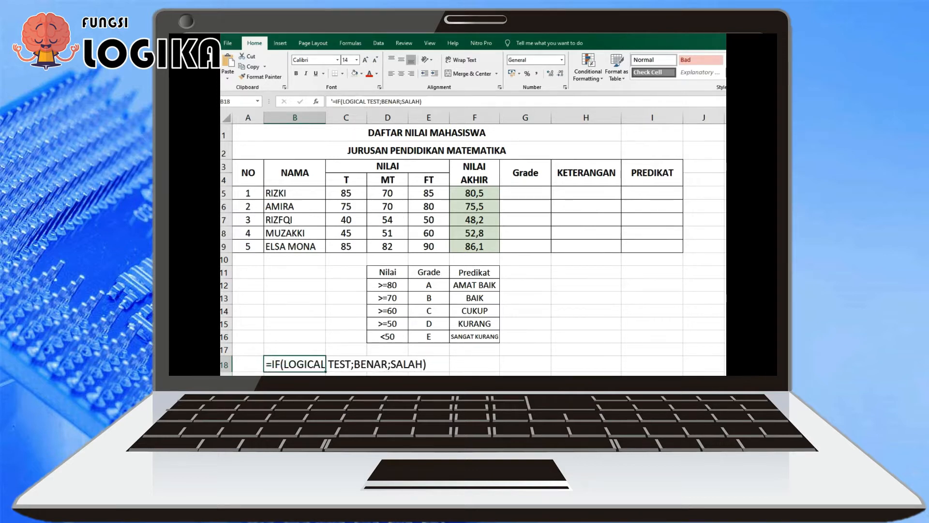
click(303, 339)
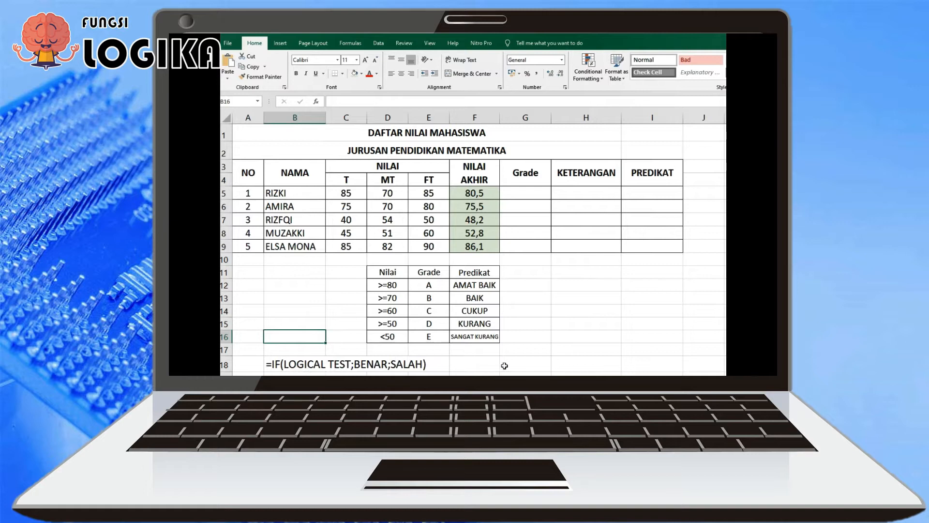
click(512, 367)
text(N)
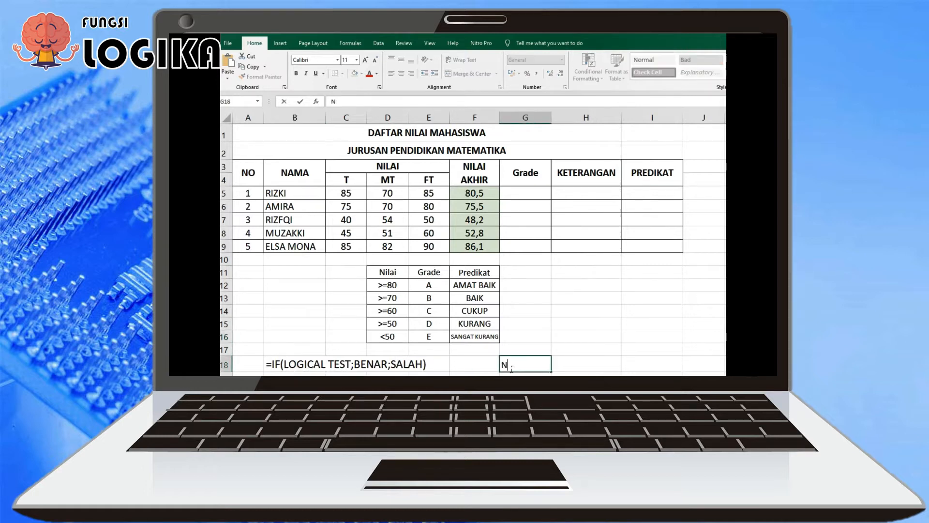
text(A>=60;LULUS)
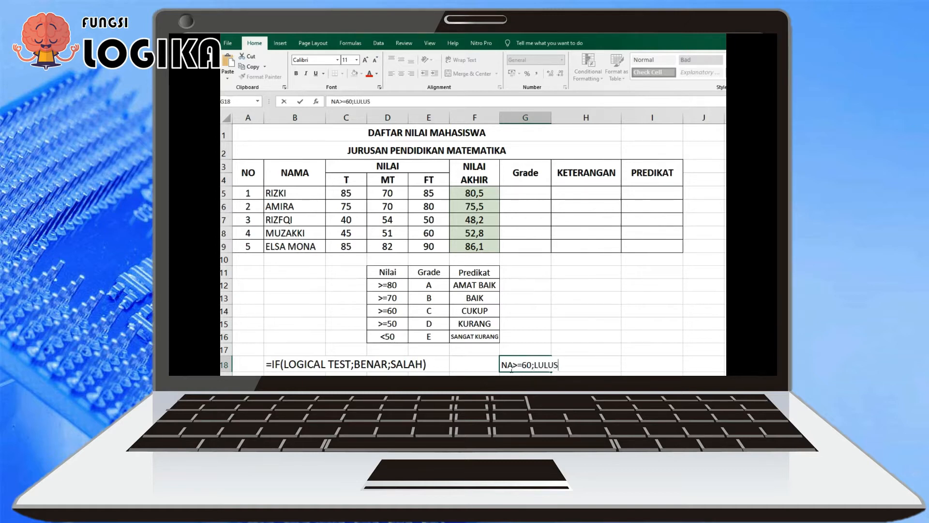
text(;GAGAL)
key(BackSpace)
key(BackSpace)
key(BackSpace)
key(BackSpace)
key(BackSpace)
key(BackSpace)
key(BackSpace)
key(BackSpace)
key(BackSpace)
key(BackSpace)
key(BackSpace)
key(BackSpace)
key(BackSpace)
key(BackSpace)
key(BackSpace)
key(BackSpace)
key(BackSpace)
key(BackSpace)
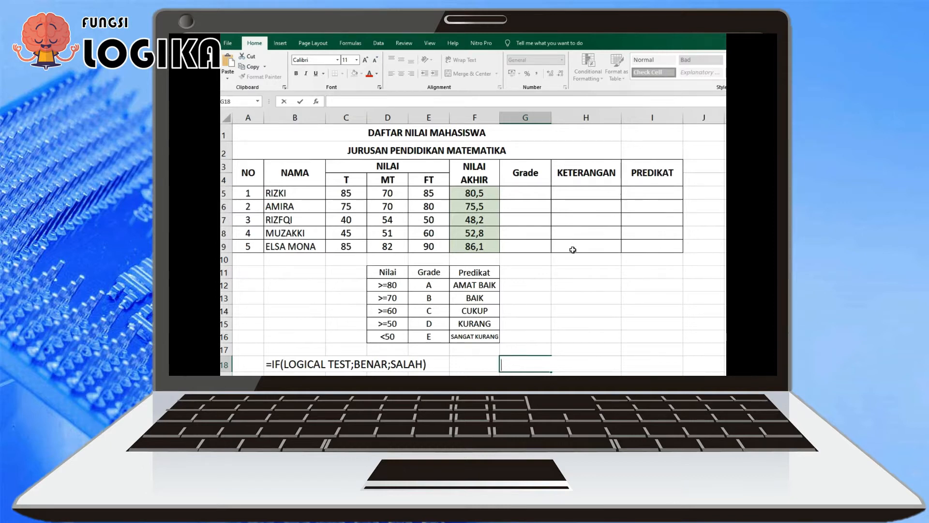
Start an IF formula in H5 under KETERANGAN with the condition F5>=60
click(605, 199)
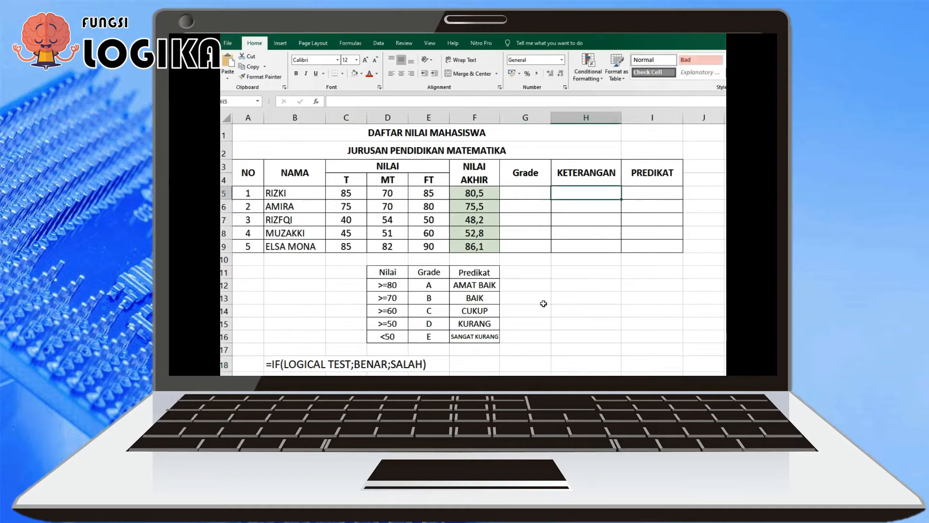
text(=I)
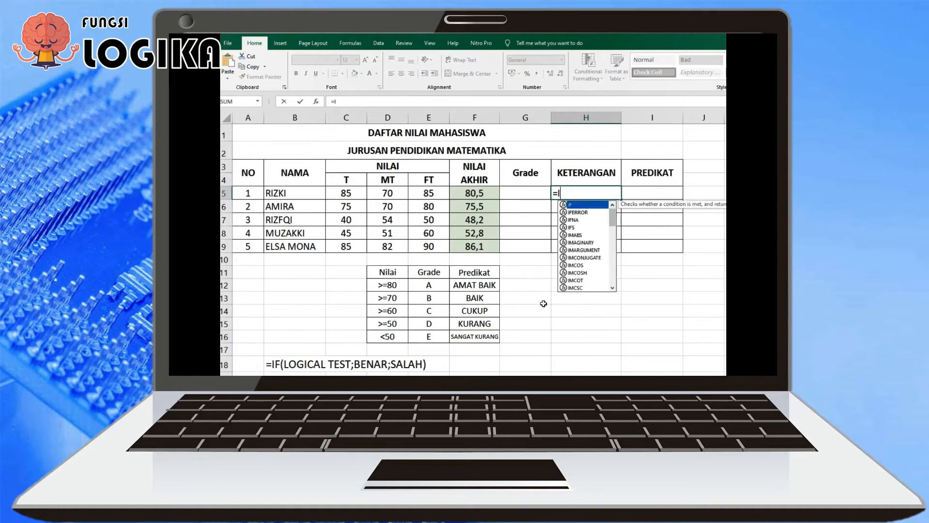
text(F()
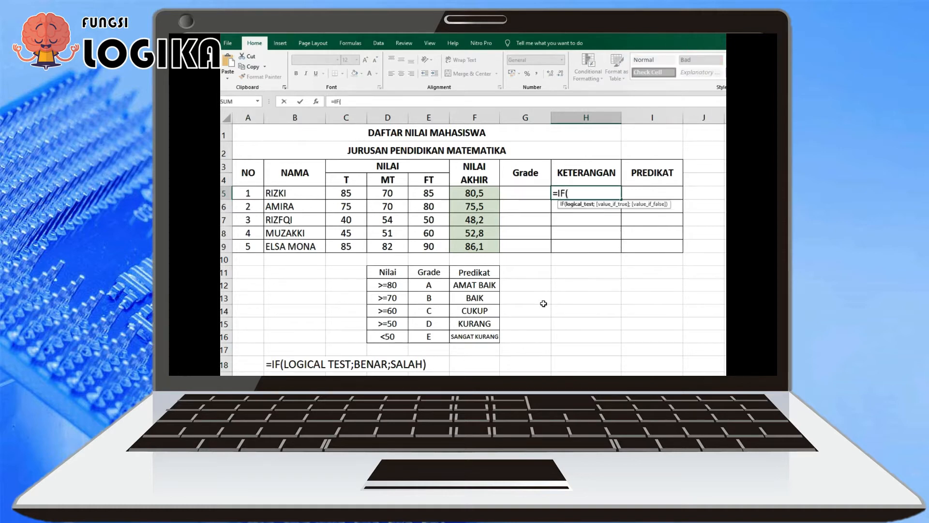
key(Left)
key(Left)
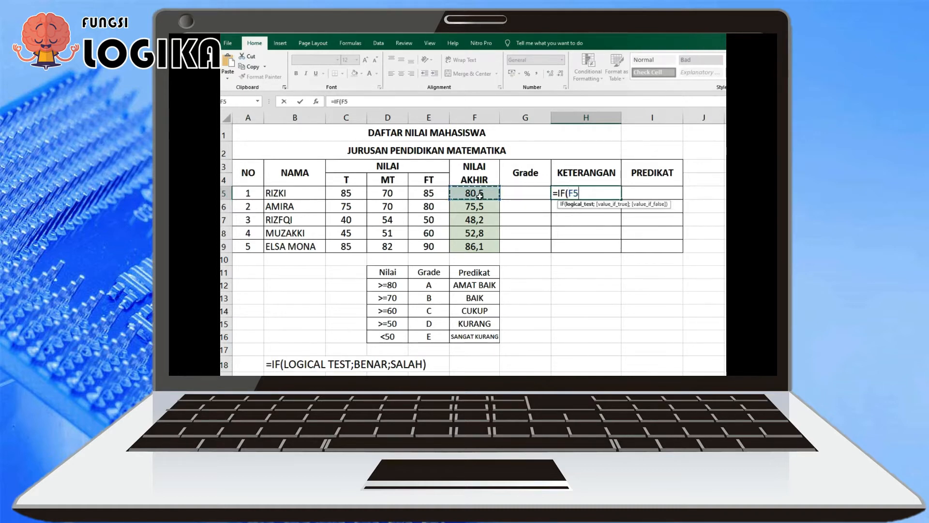
text(>=60;)
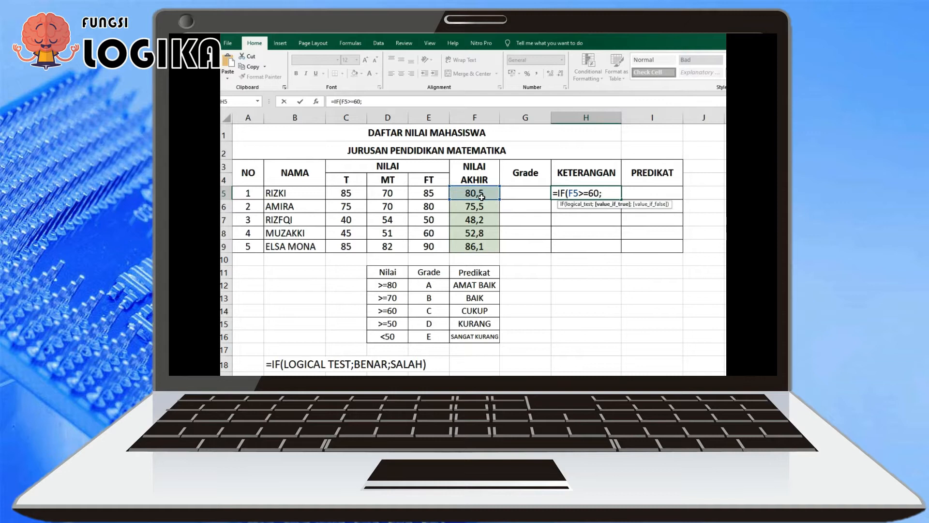
text("LULUS";)
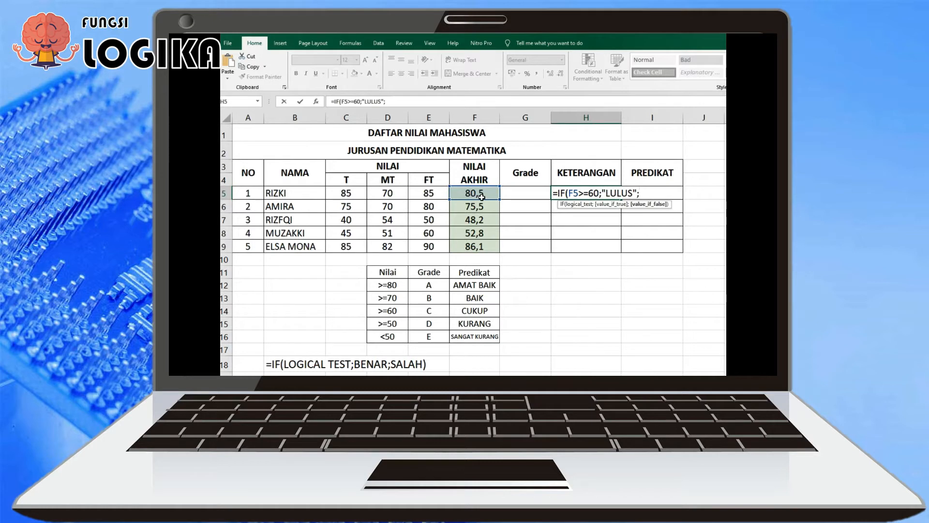
Complete the H5 IF formula with "LULUS" when true and "TIDAK LULUS" when false, and fill it down to H9
text("TIDAK LULUS)
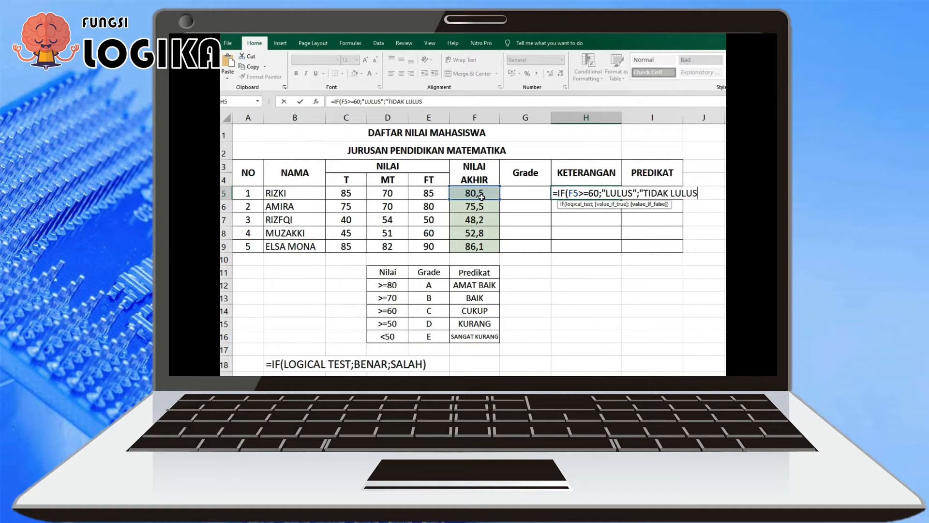
text("))
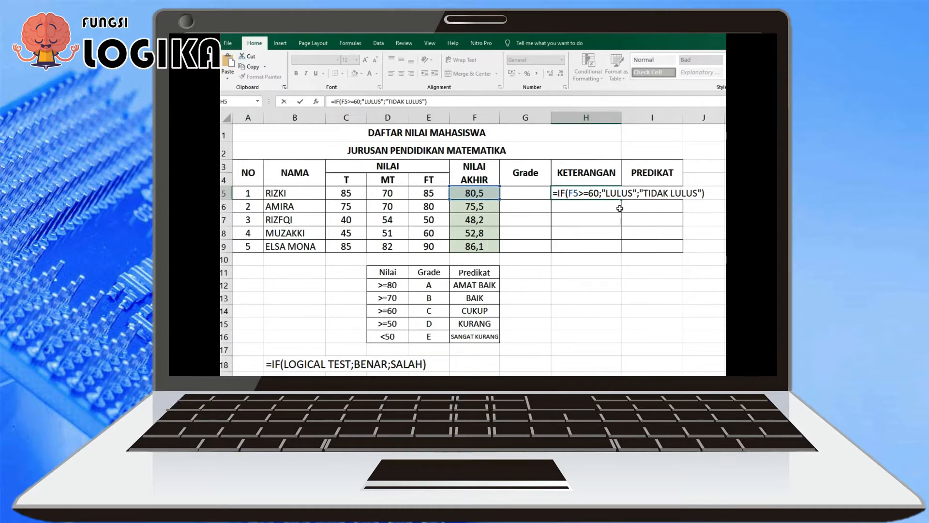
key(Return)
click(602, 192)
drag(624, 201, 625, 254)
Inspect the copied IF formula in H7 and its "TIDAK LULUS" argument
click(601, 223)
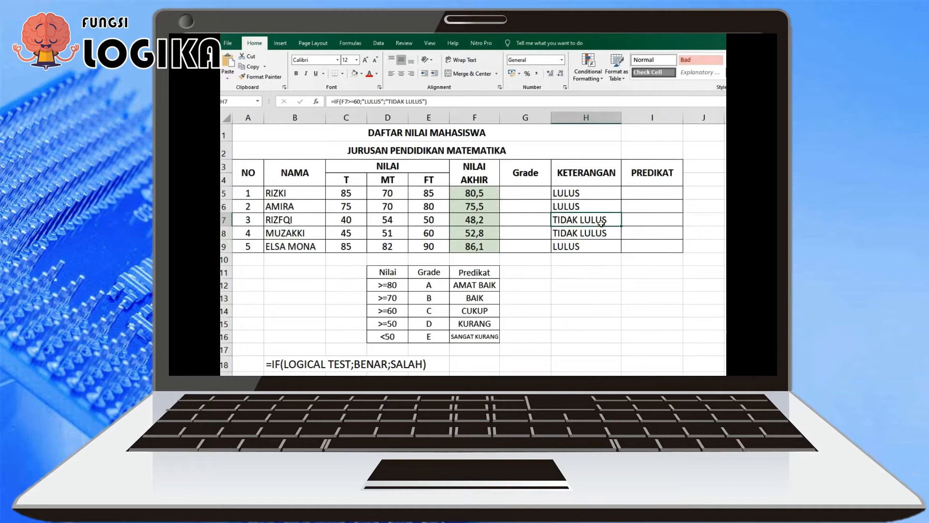
double_click(601, 222)
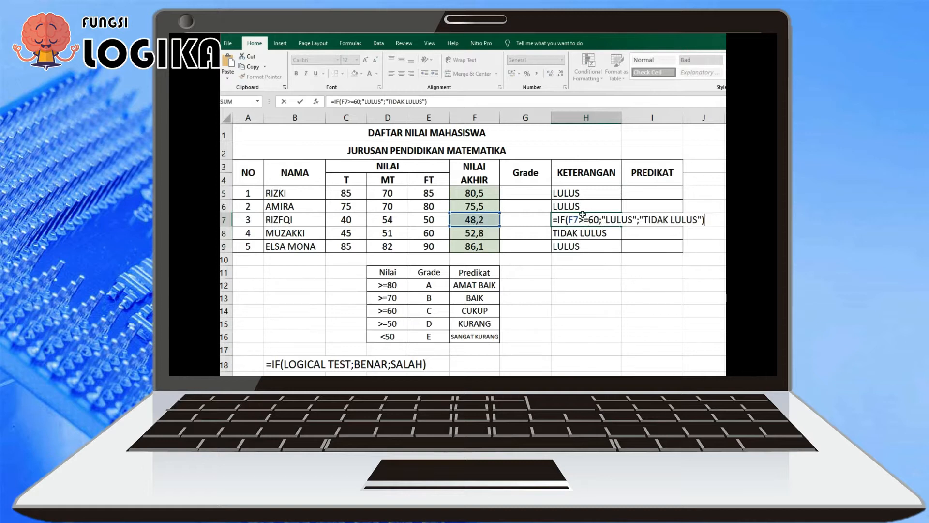
drag(657, 220, 676, 220)
key(Return)
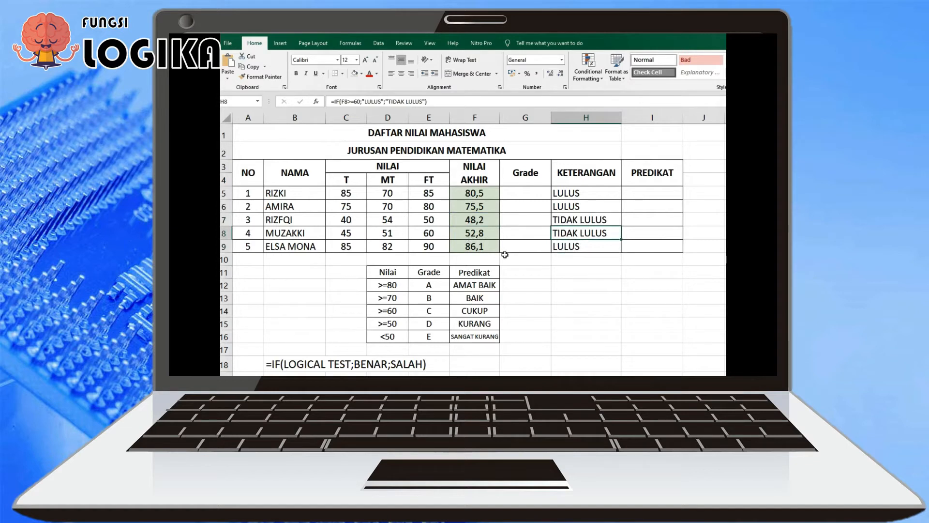
Write the comparison signs > in H12 and < in H13 as examples
click(580, 285)
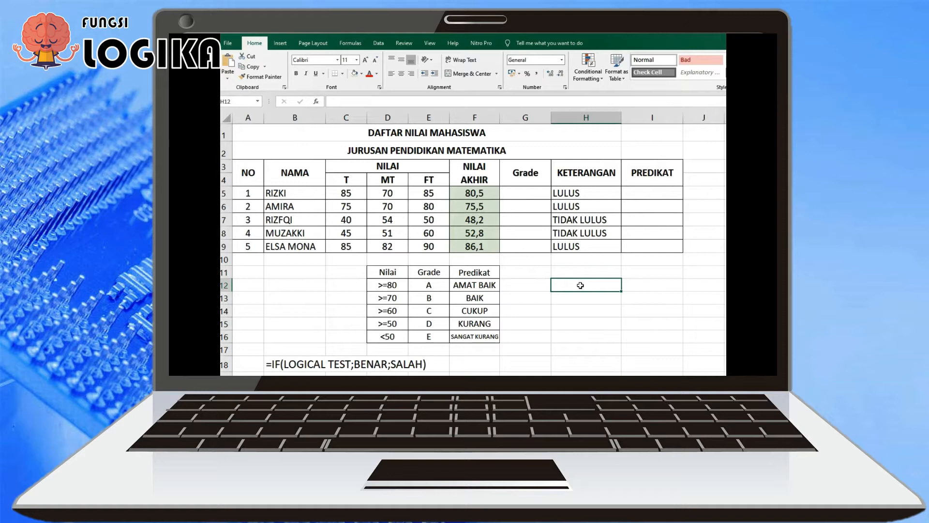
text(>)
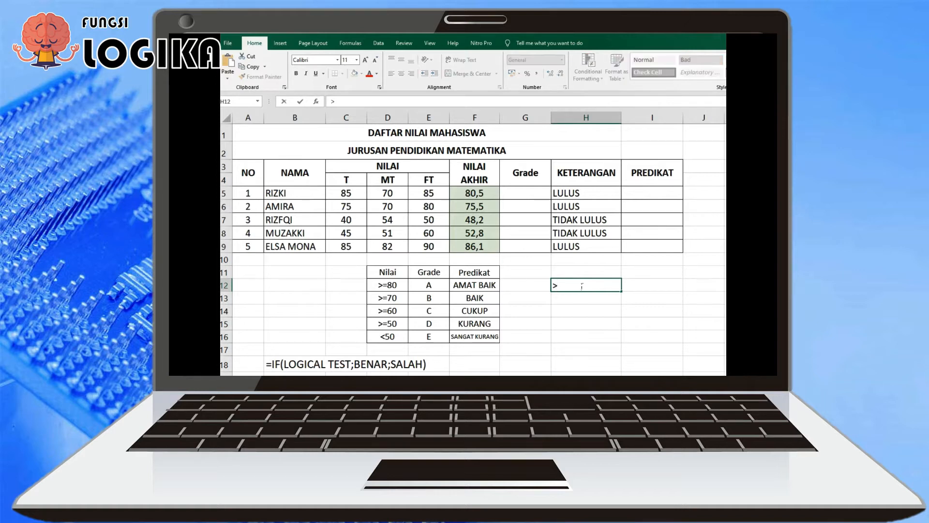
key(Return)
text(<)
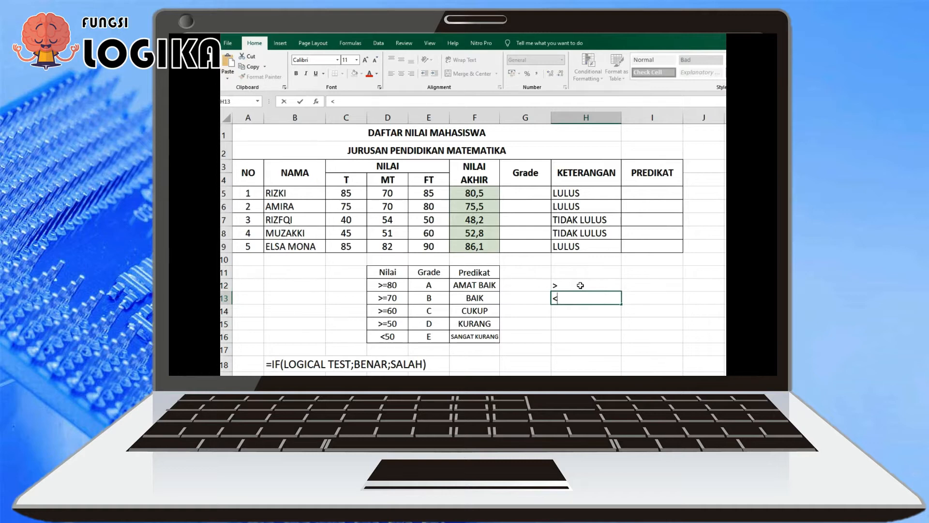
click(580, 285)
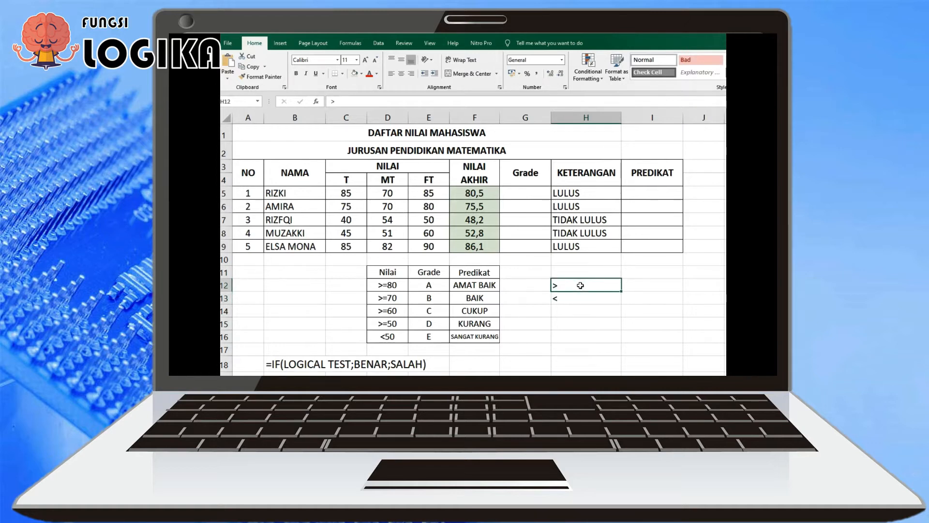
key(Down)
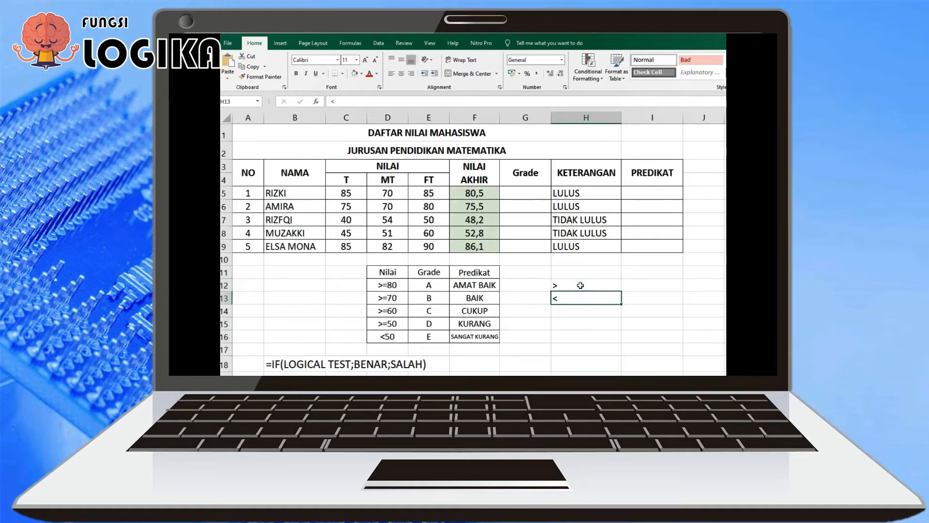
Try the opposite condition F5<=60 in the H5 IF formula and fill it down to H9
click(576, 193)
double_click(576, 193)
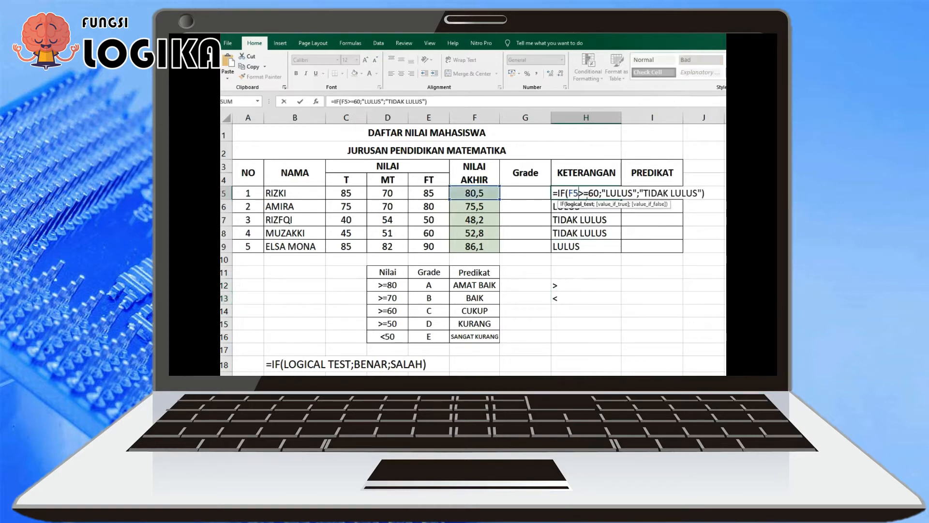
key(Delete)
text(<)
key(Return)
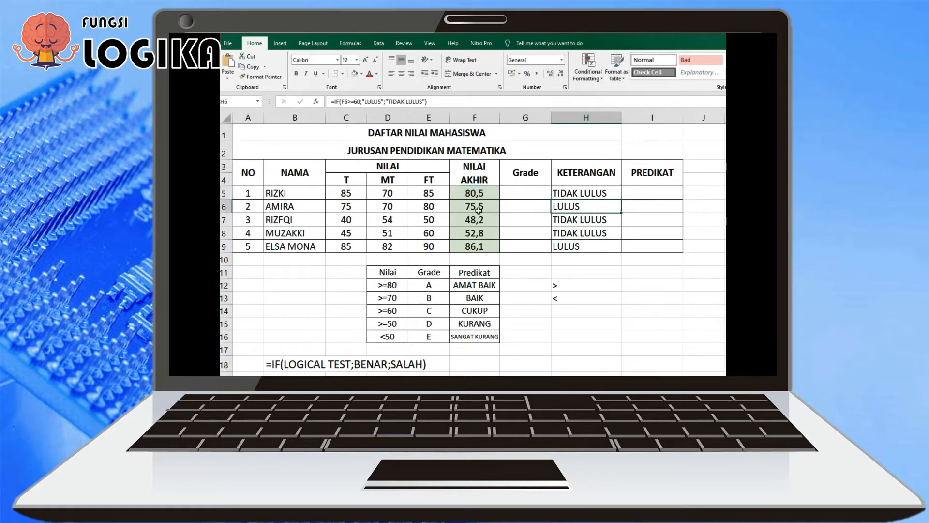
click(556, 194)
drag(622, 200, 624, 253)
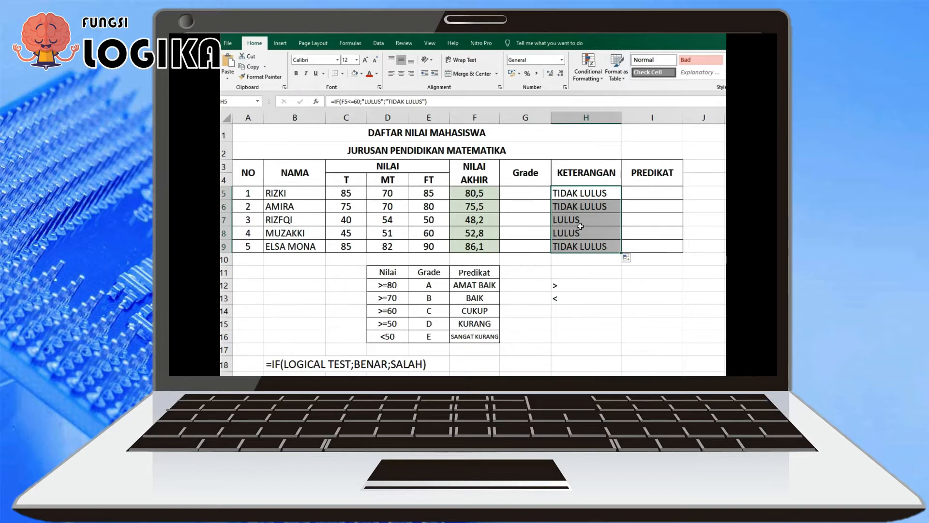
Set the condition in the H5 IF formula back to F5>=60 and fill it down to H9
double_click(583, 194)
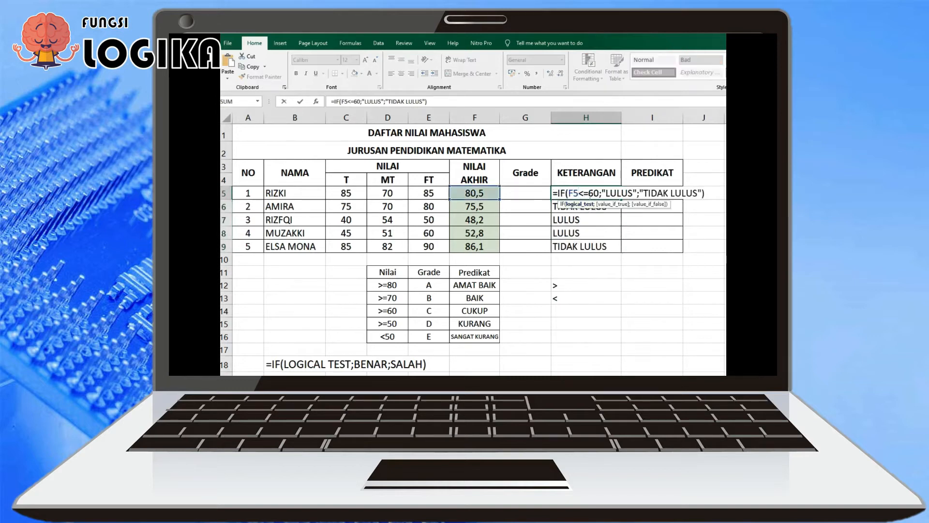
key(Delete)
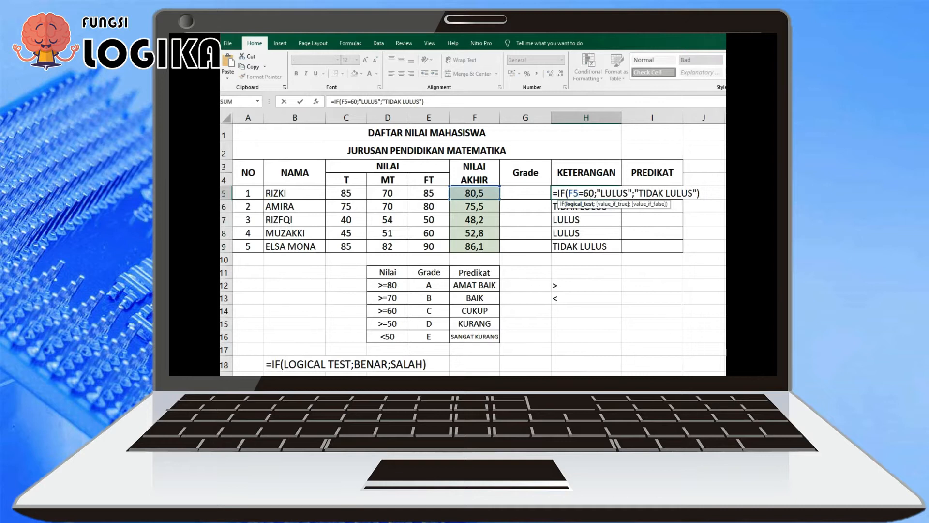
text(>)
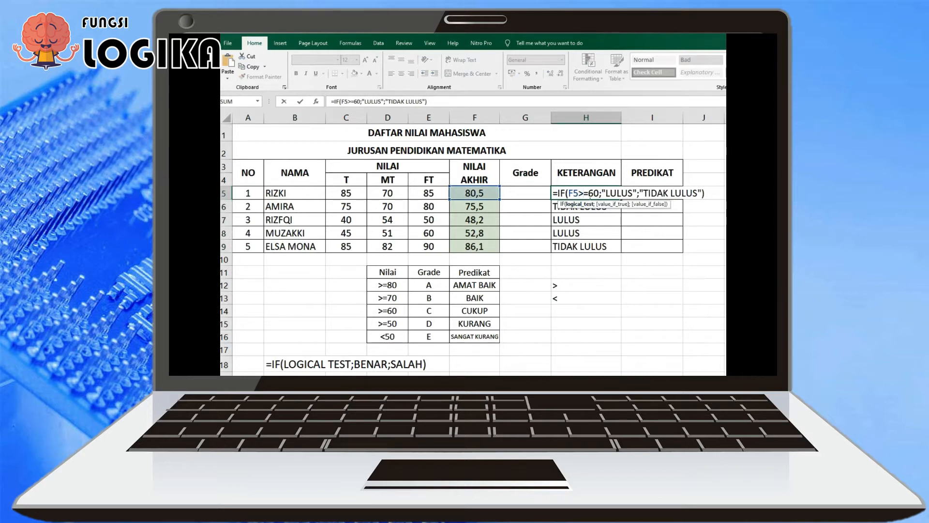
key(Return)
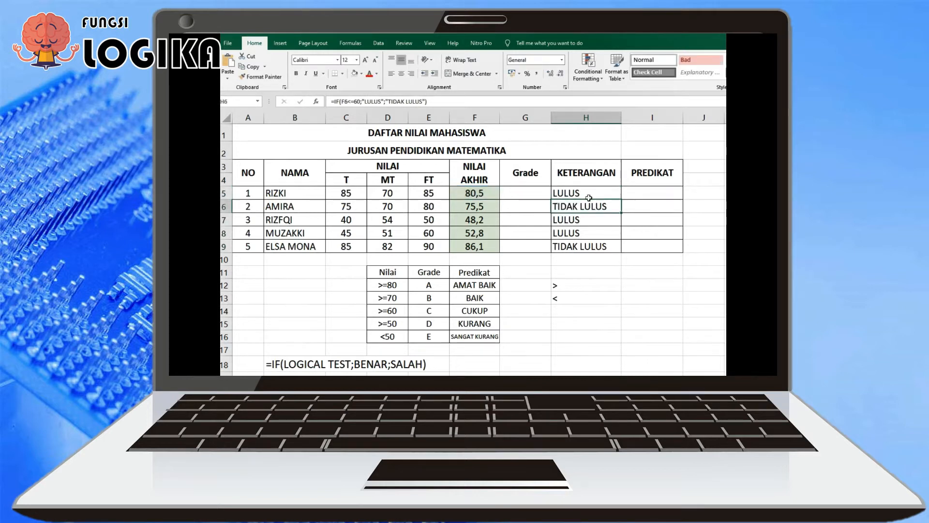
click(588, 199)
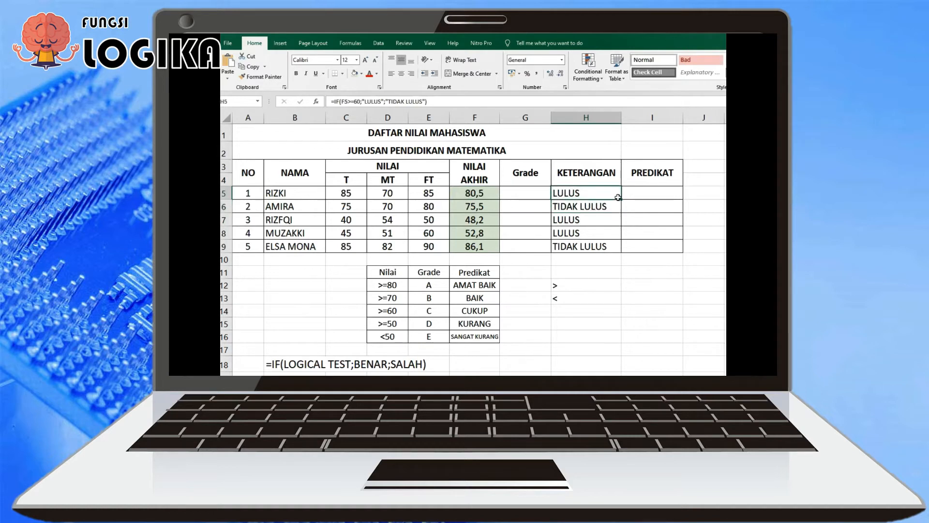
drag(625, 202, 624, 252)
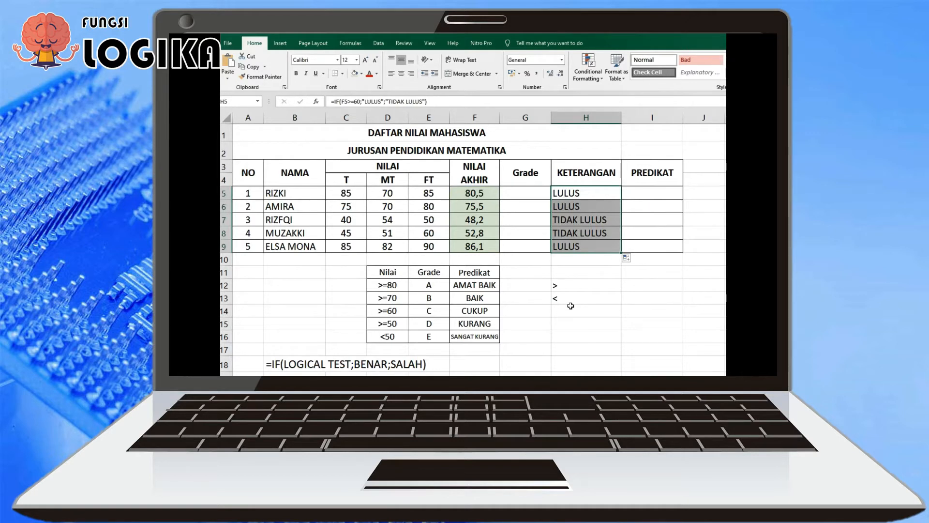
Delete the example comparison signs by clearing cells H12:H15
drag(389, 273, 429, 337)
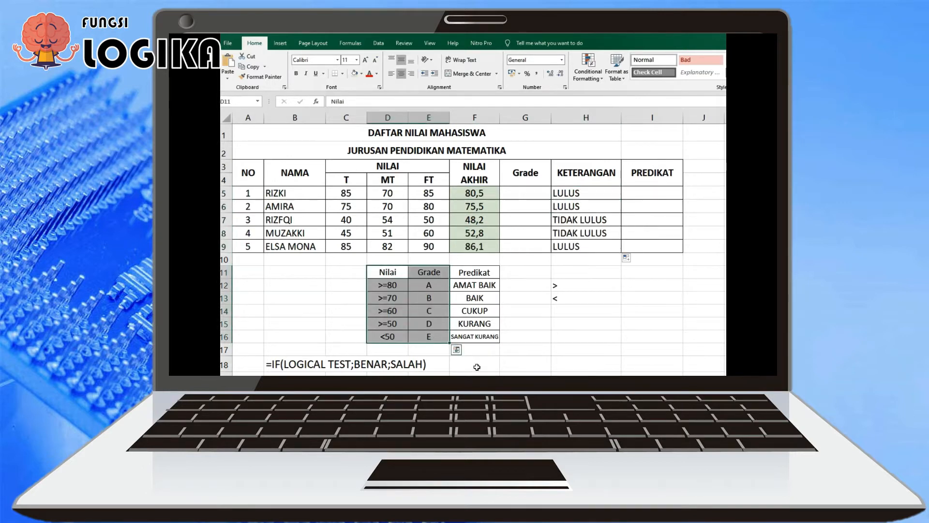
click(498, 362)
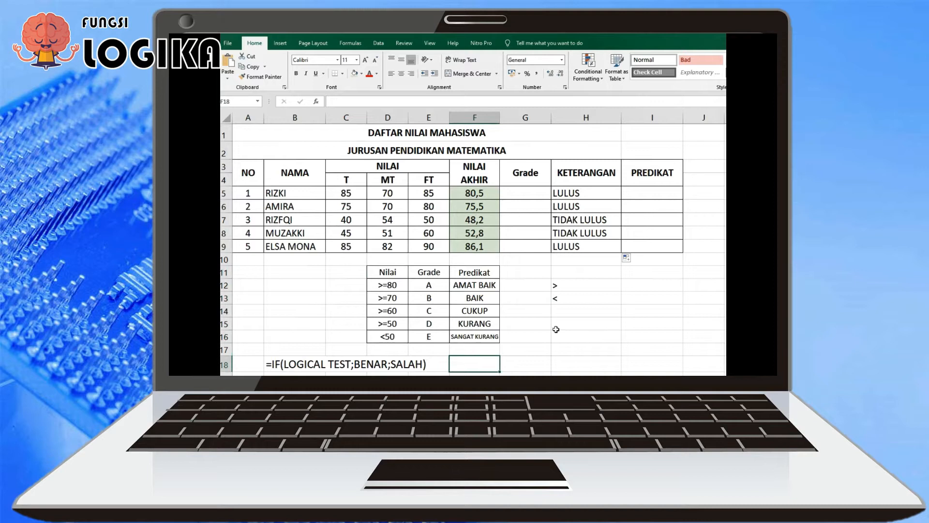
drag(557, 286, 582, 326)
key(Delete)
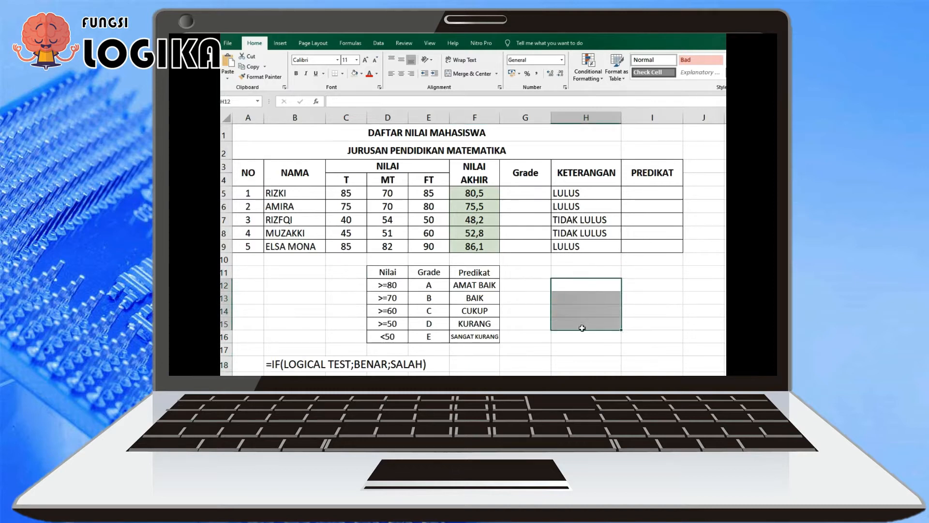
click(515, 194)
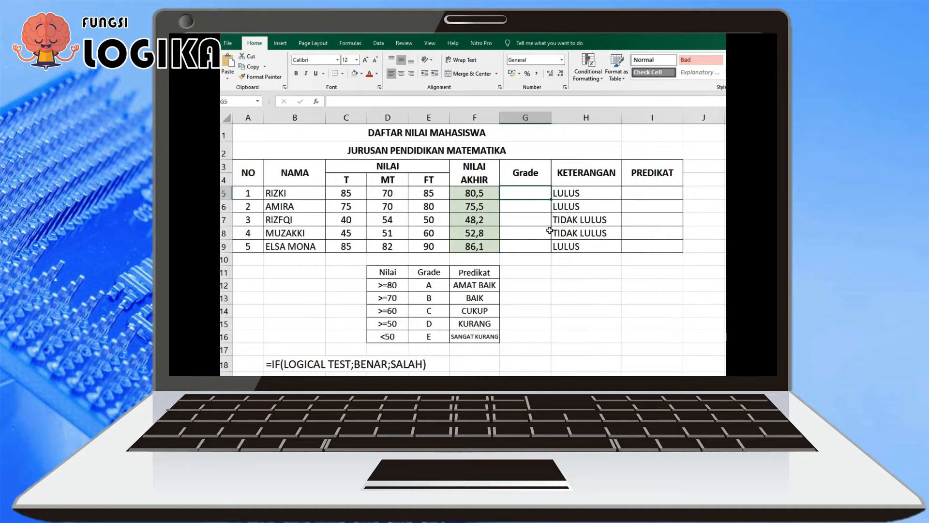
text(=)
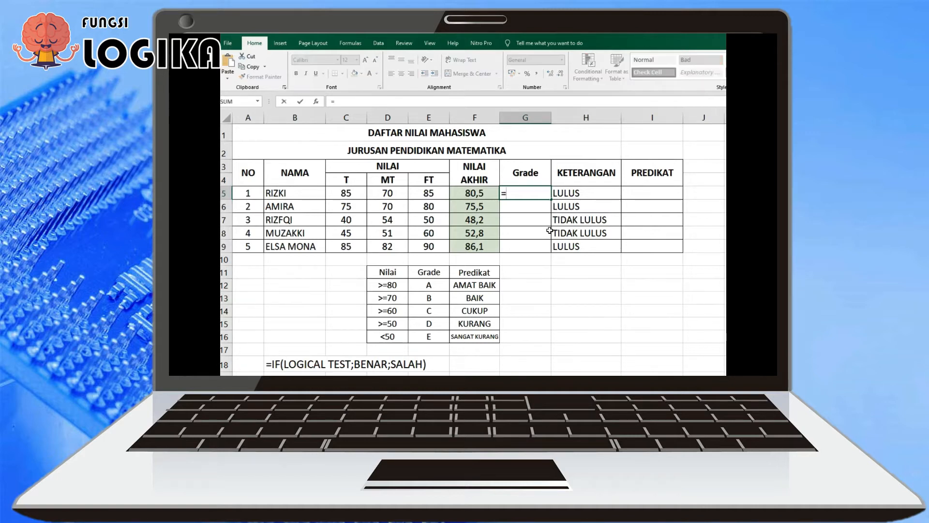
text(IF)
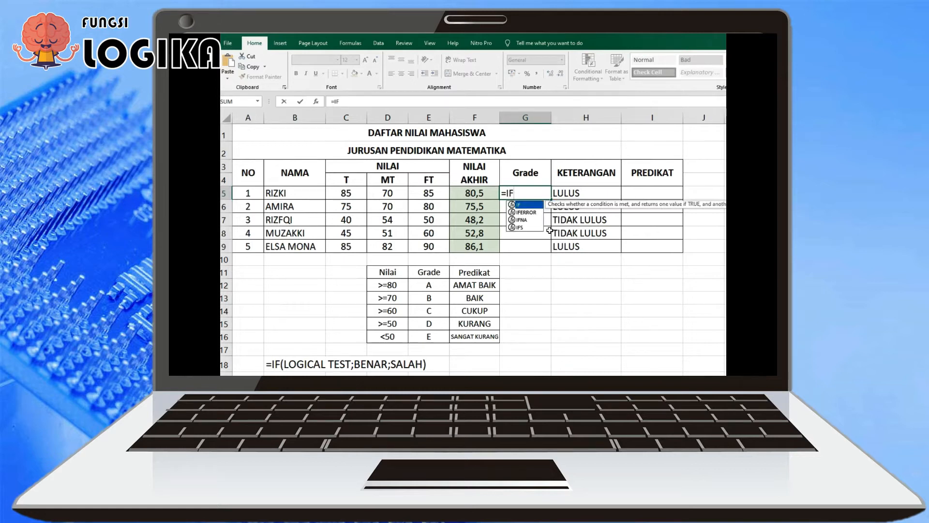
key(BackSpace)
key(BackSpace)
key(BackSpace)
key(Return)
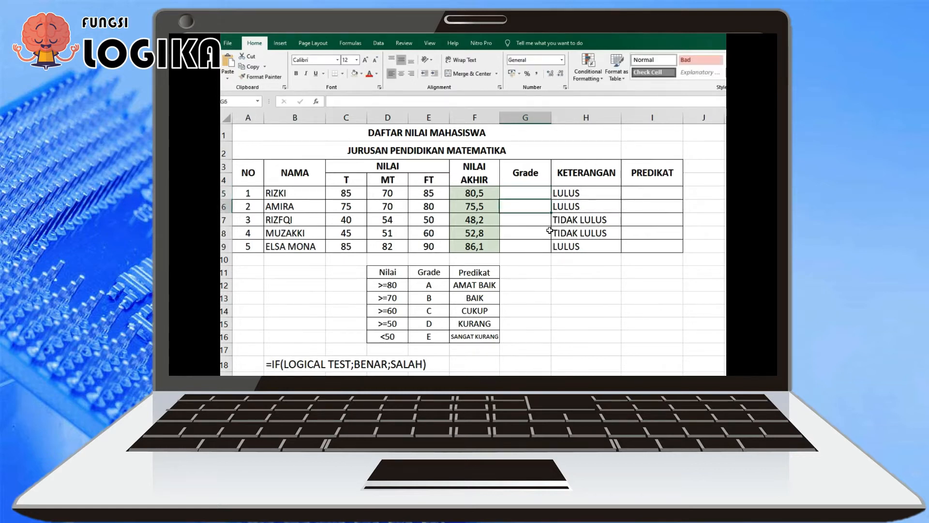
Start an IF formula in G5 under Grade with the condition F5>=80 and "A" as the value if true
click(540, 192)
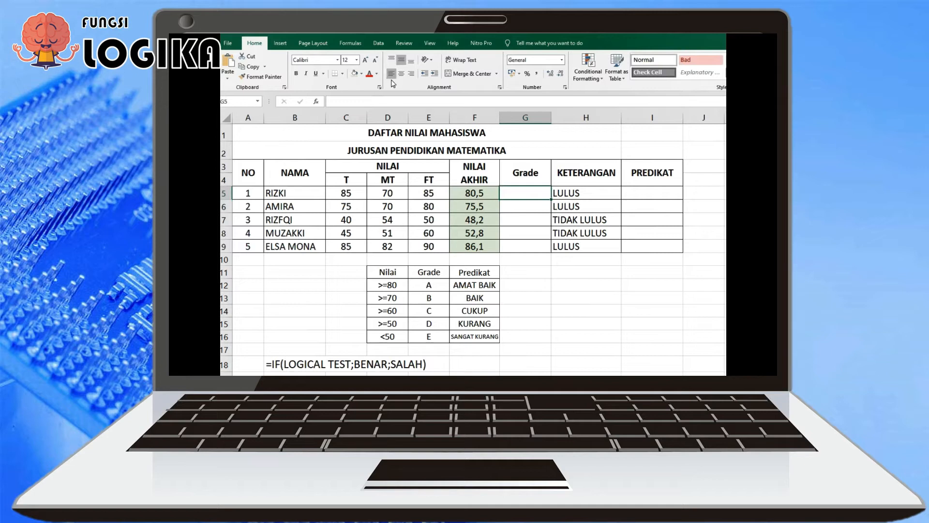
text(=IF()
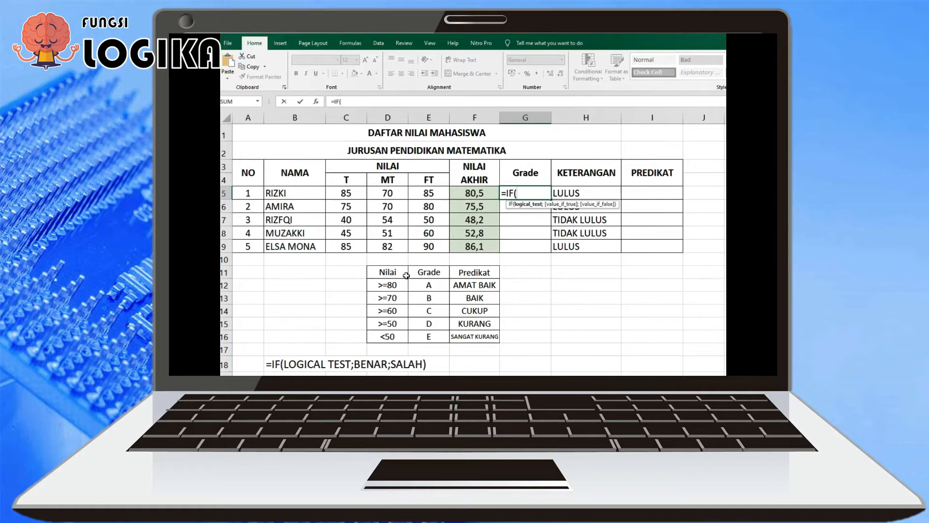
click(475, 196)
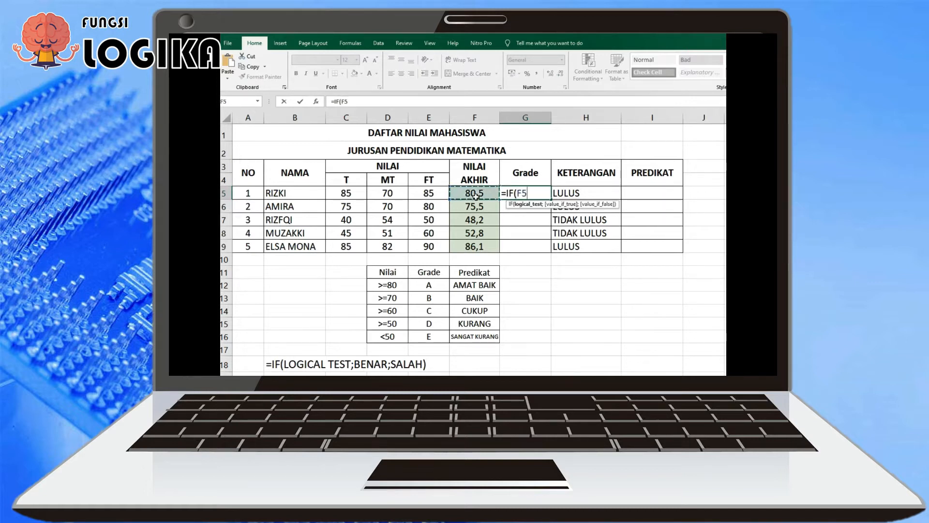
text(>=)
text(80;)
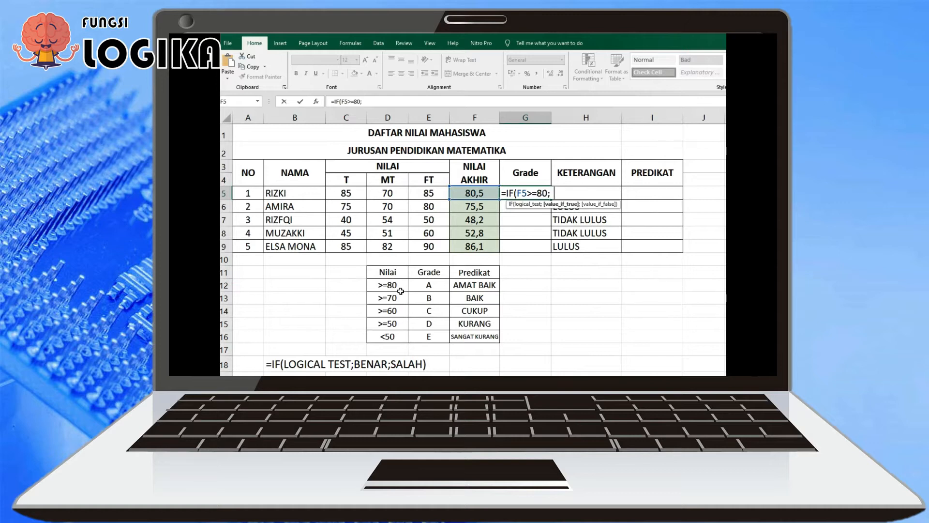
text( A)
text("A)
text(;)
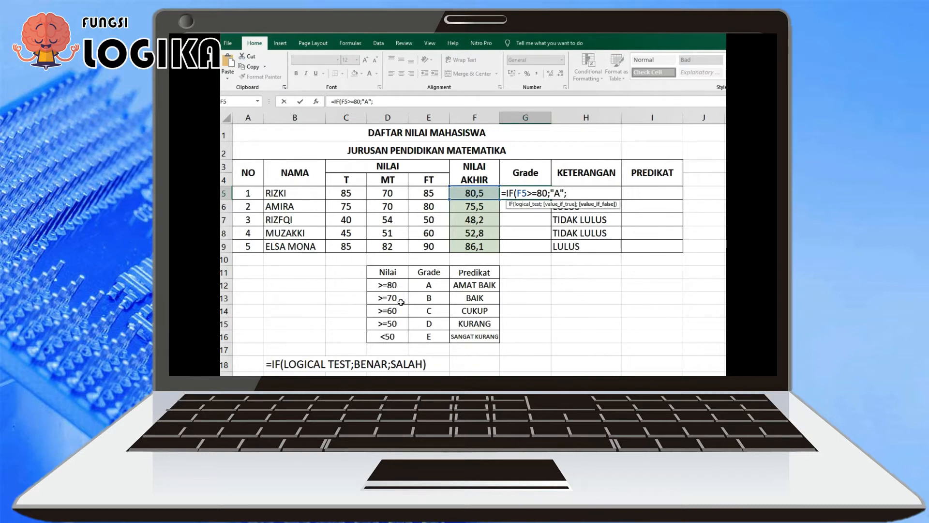
Nest a second IF in the G5 formula's false argument with the condition F5>=70 and "B" as the value if true
text(IF)
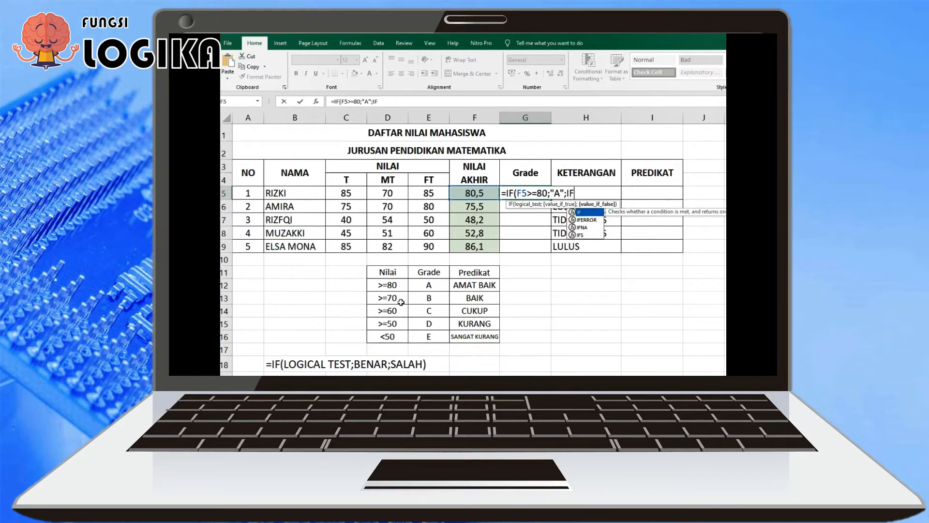
text(()
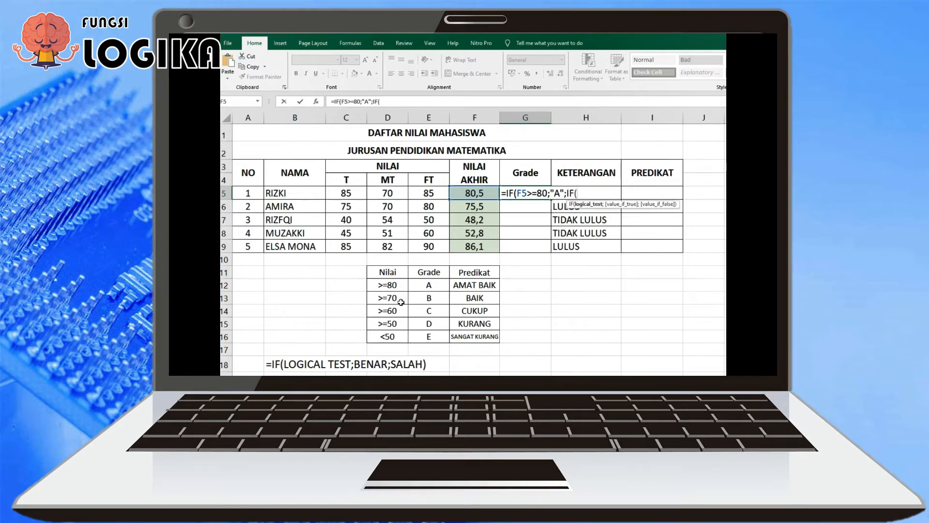
click(478, 194)
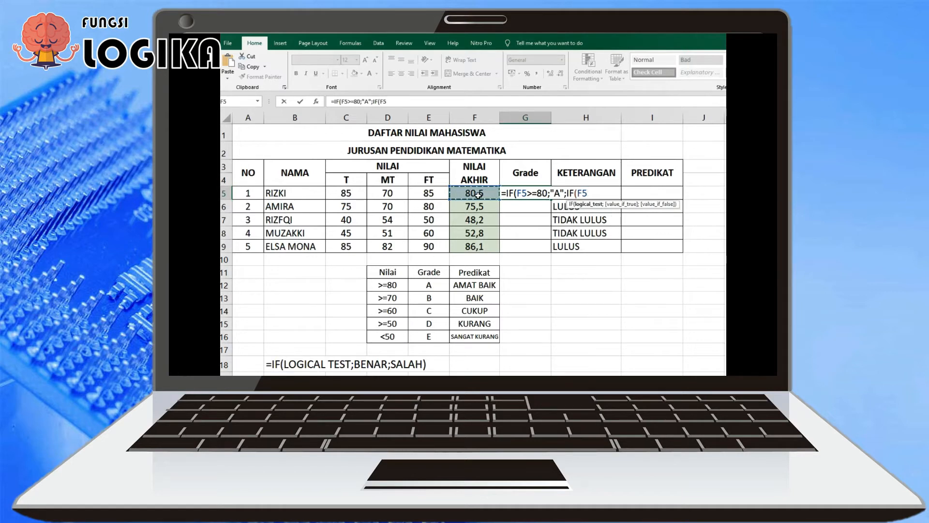
text(>=70;)
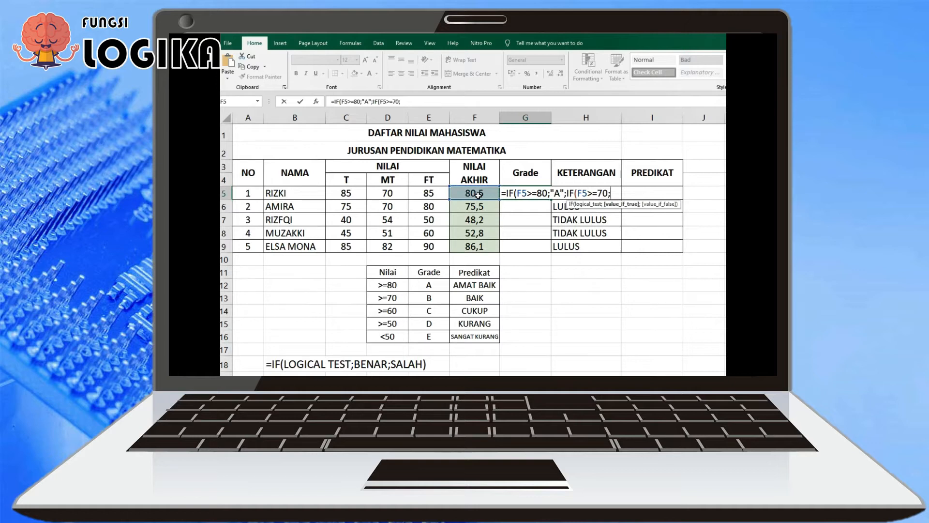
text("B";)
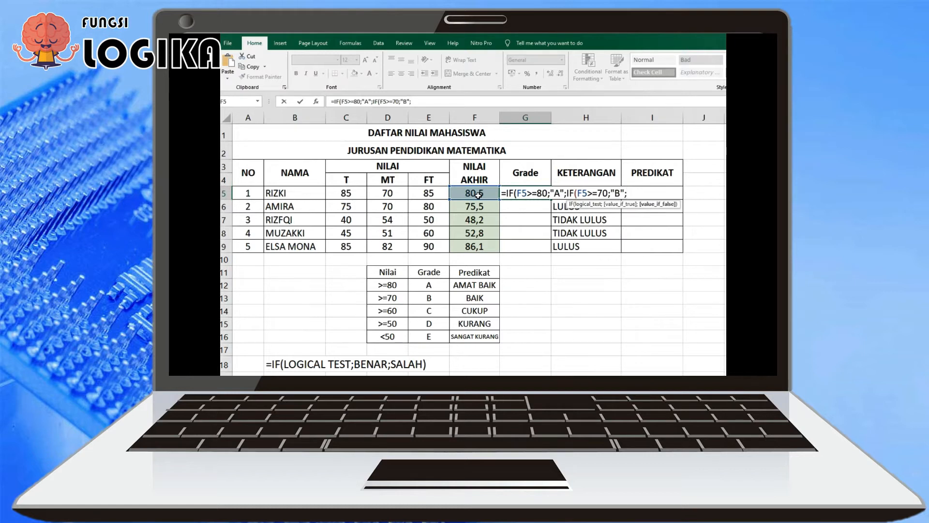
text(IF()
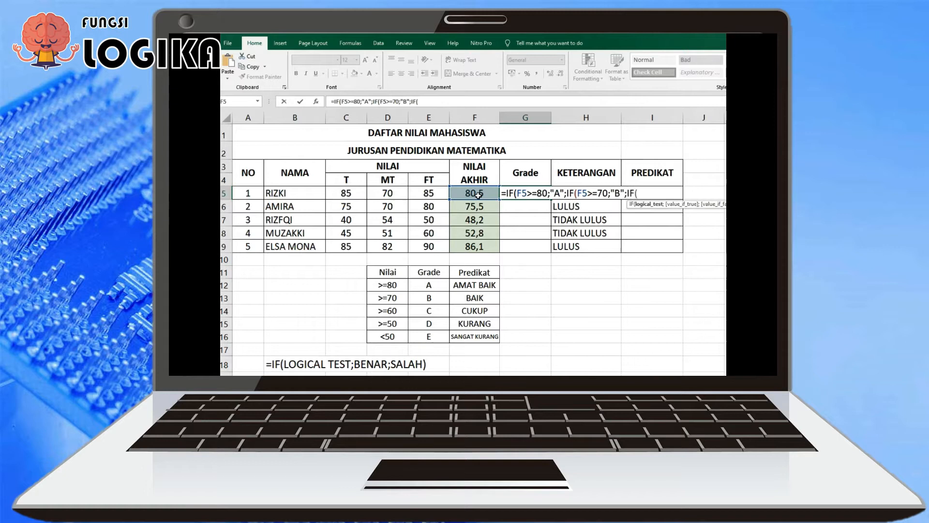
Nest a third IF in the G5 formula with the condition F5>=60 and "C" as the value if true
click(478, 195)
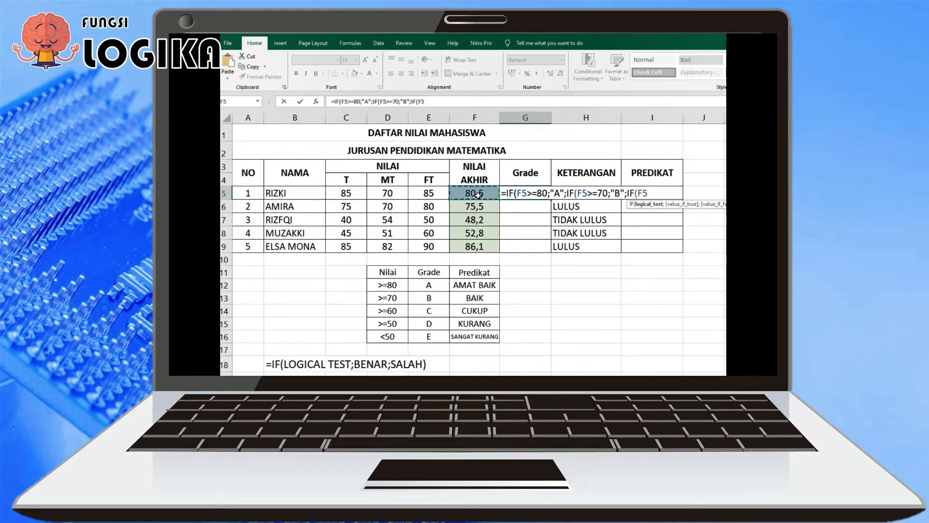
text(>=60;"C")
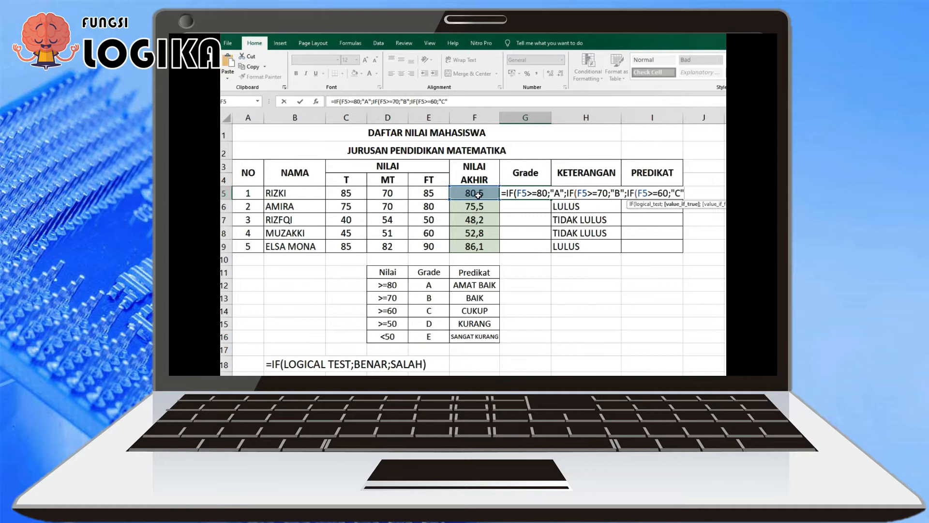
text(;)
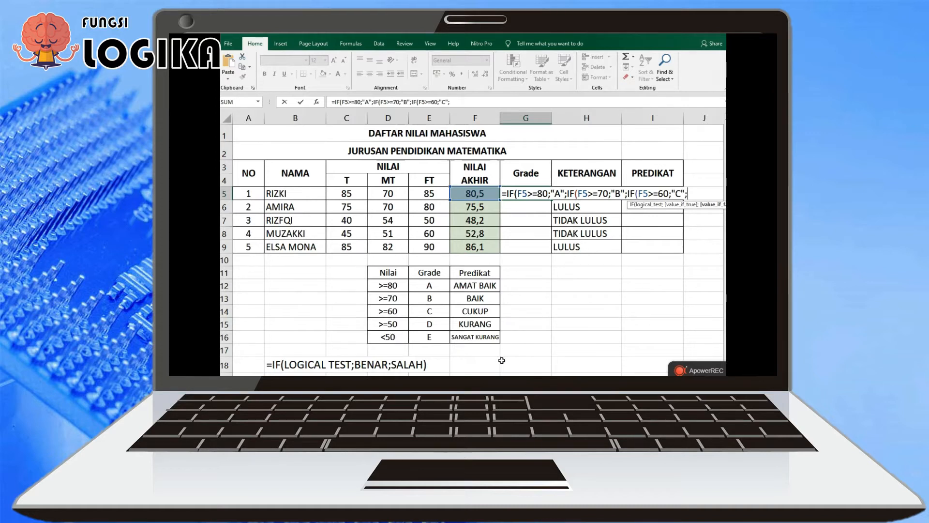
Complete the G5 formula with a fourth nested IF testing F5>=50, returning "D" or otherwise "E", and close all four parentheses
text(IF)
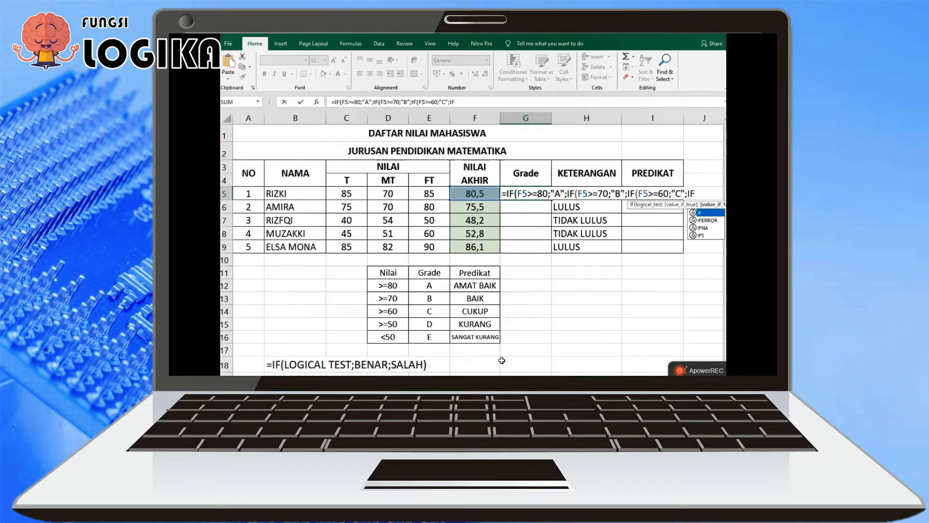
text(()
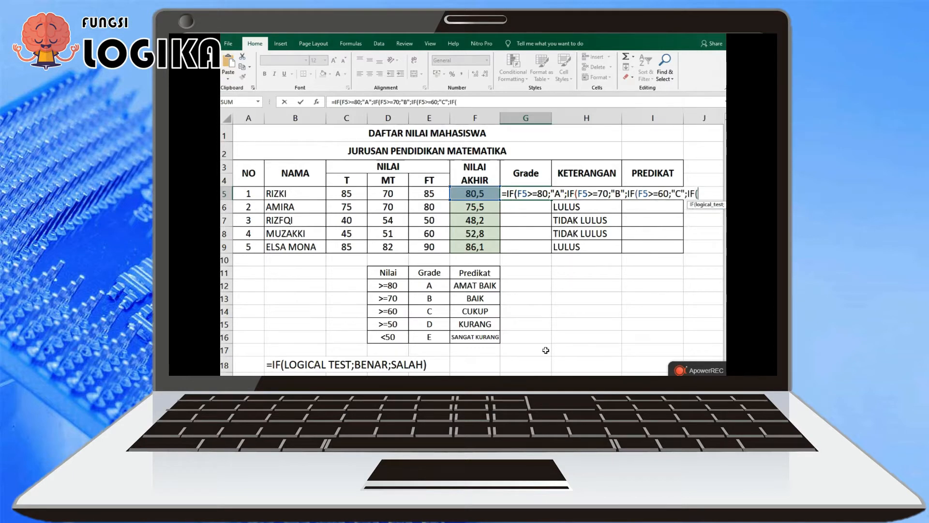
click(481, 195)
text(>=)
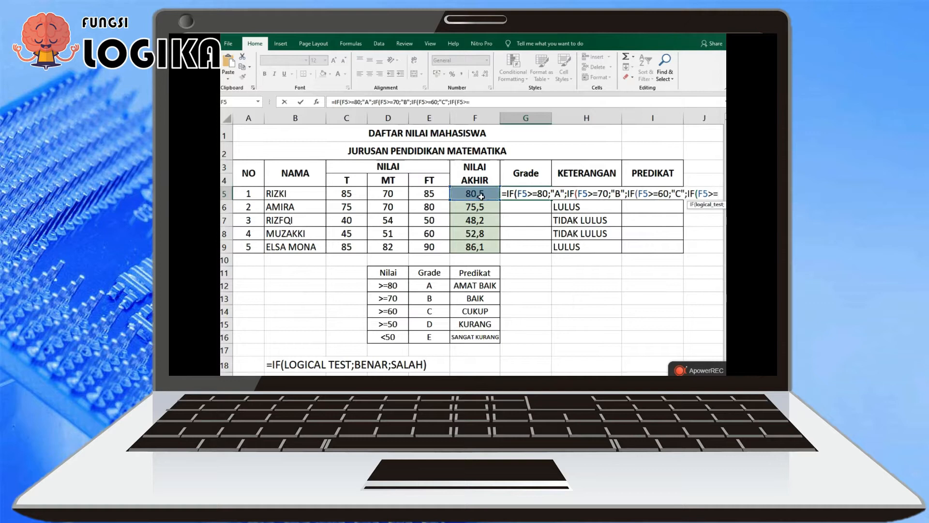
text(50;)
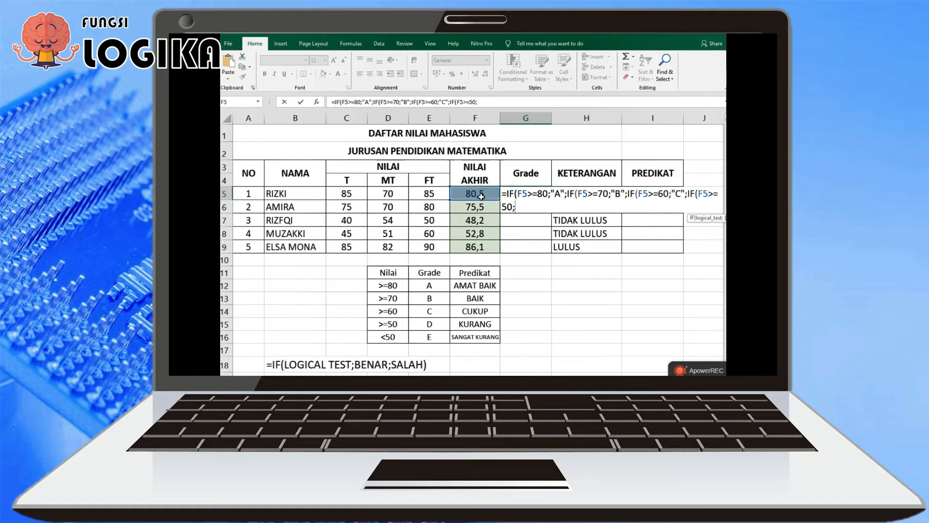
text(D";)
text(E")
text()))
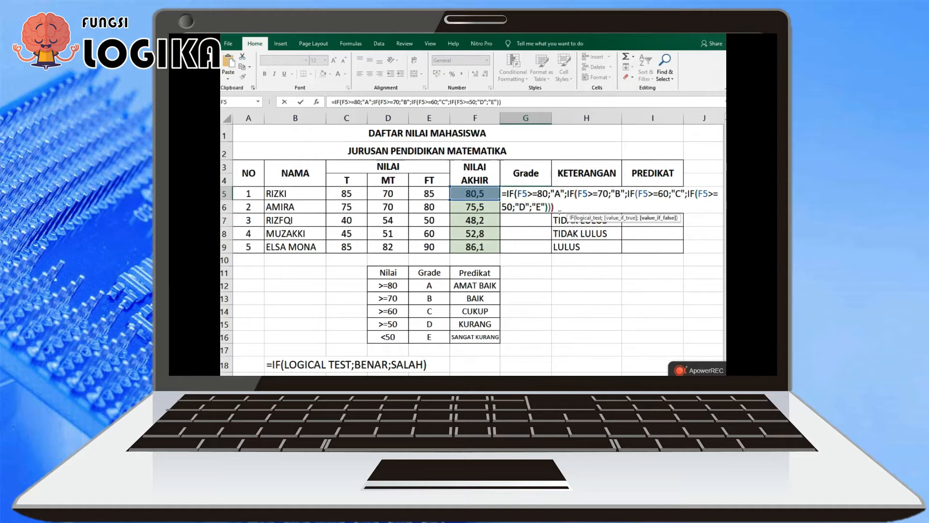
mouse_move(680, 333)
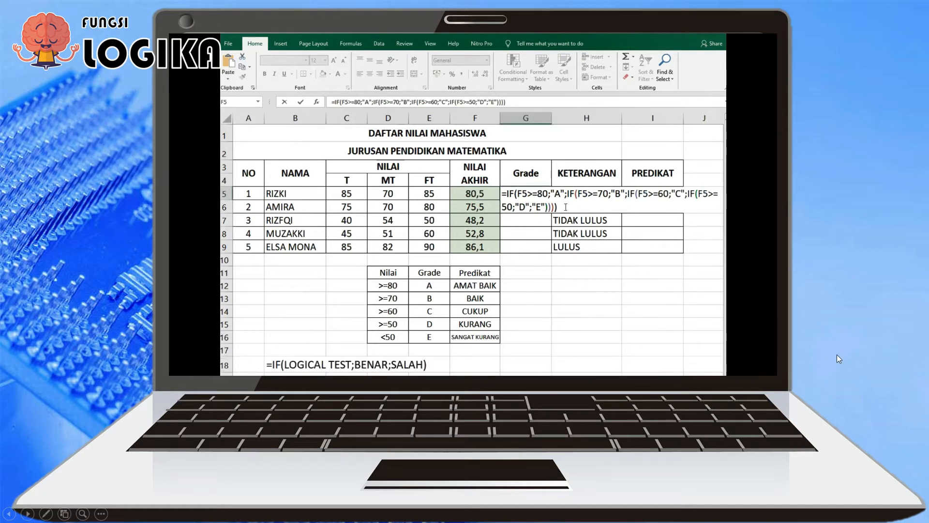
Paste the nested IF grade formula into I5 under PREDIKAT and replace its "A" result with "AMAT BAIK"
mouse_move(418, 359)
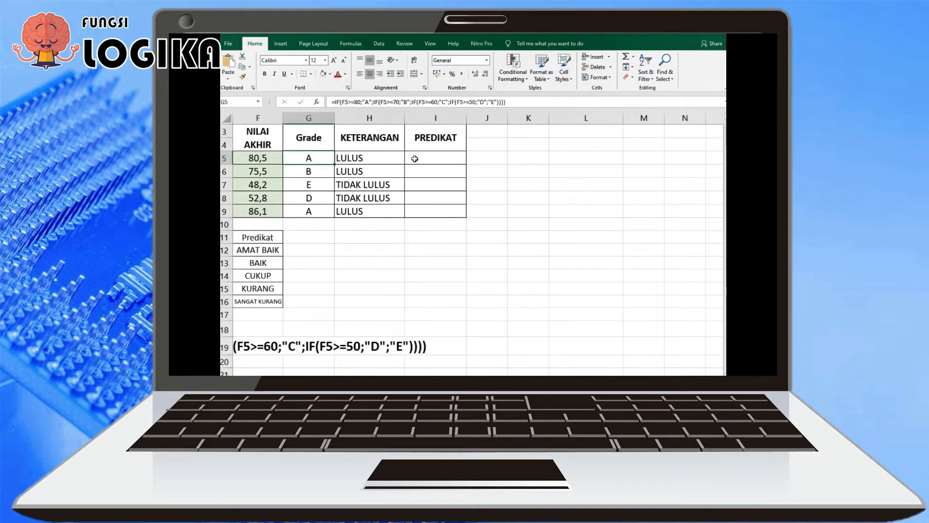
click(260, 163)
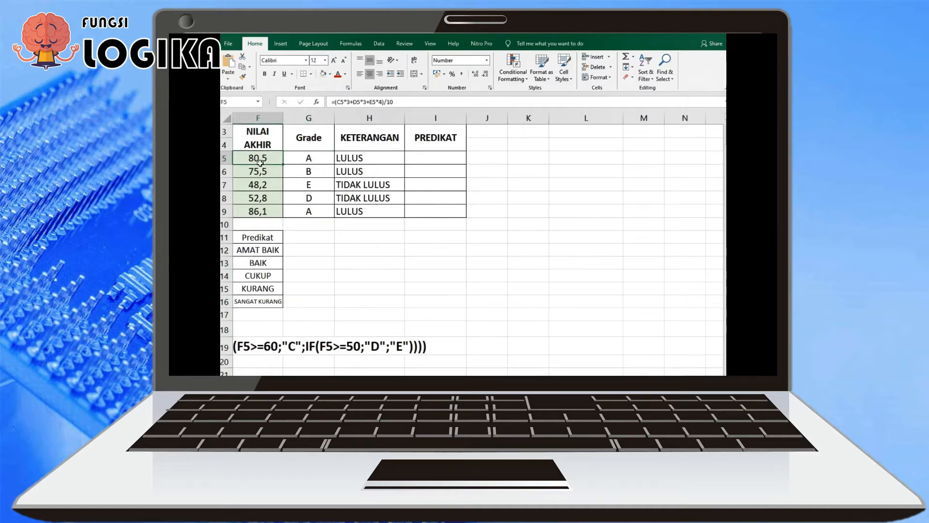
click(430, 159)
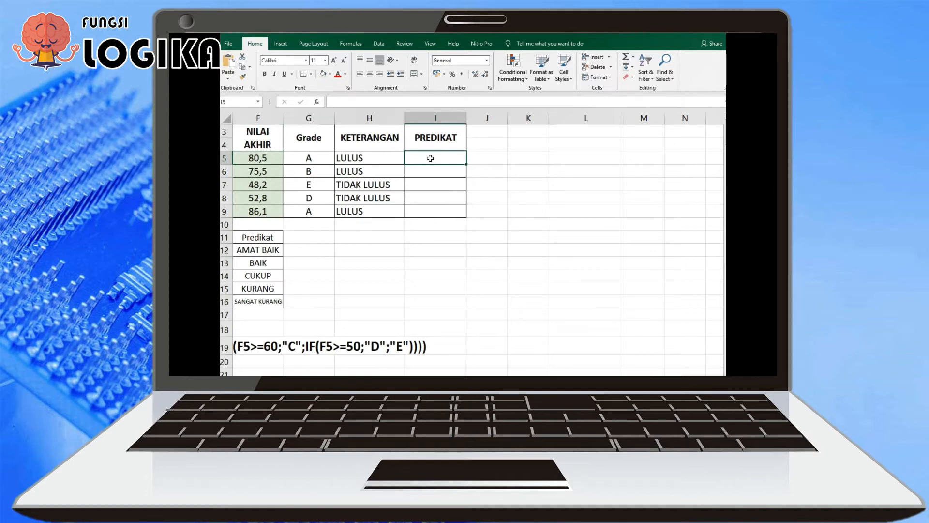
text(=IF(F5>=80;"A";IF(F5>=70;"B";IF(F5>=60;"C";IF(F5>=50;"D";"E")))))
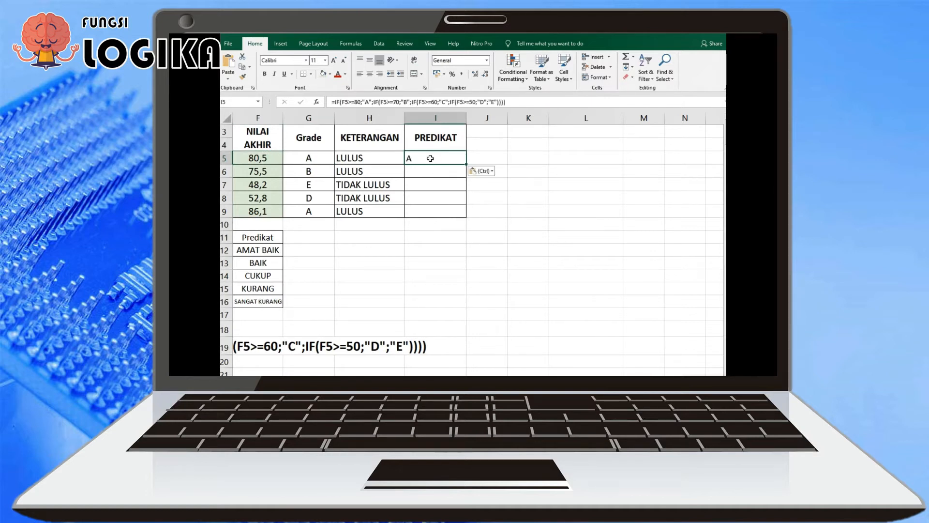
key(F2)
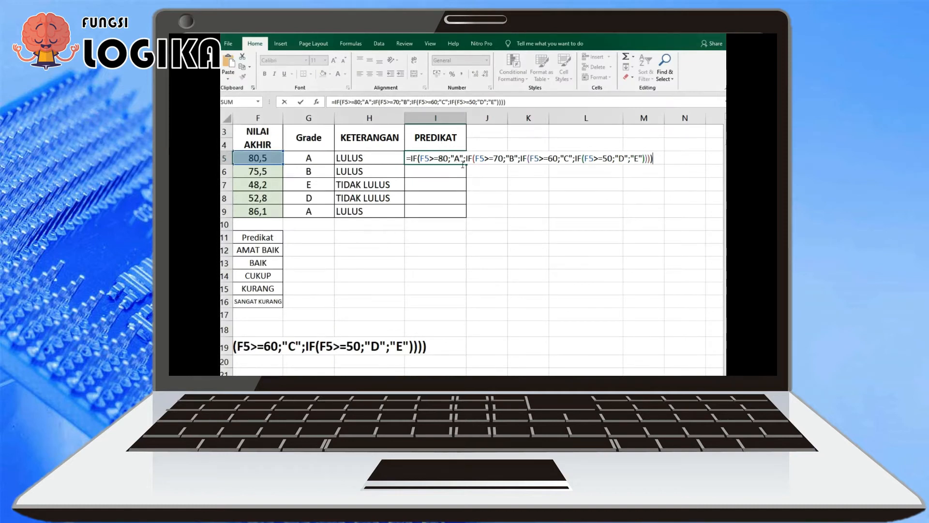
double_click(456, 159)
text(AMAT BAIK)
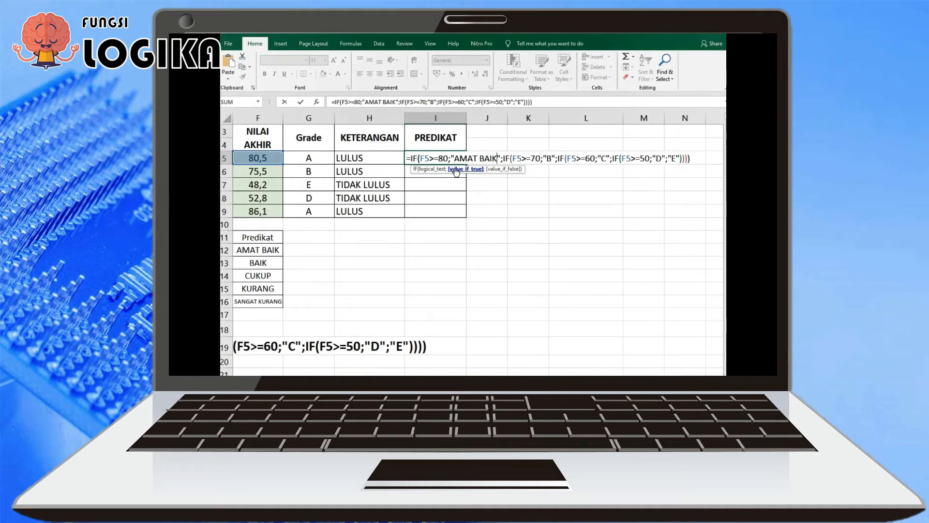
Change the results "B", "C" and "D" in the I5 formula to "BAIK", "CUKUP" and "KURANG"
click(553, 161)
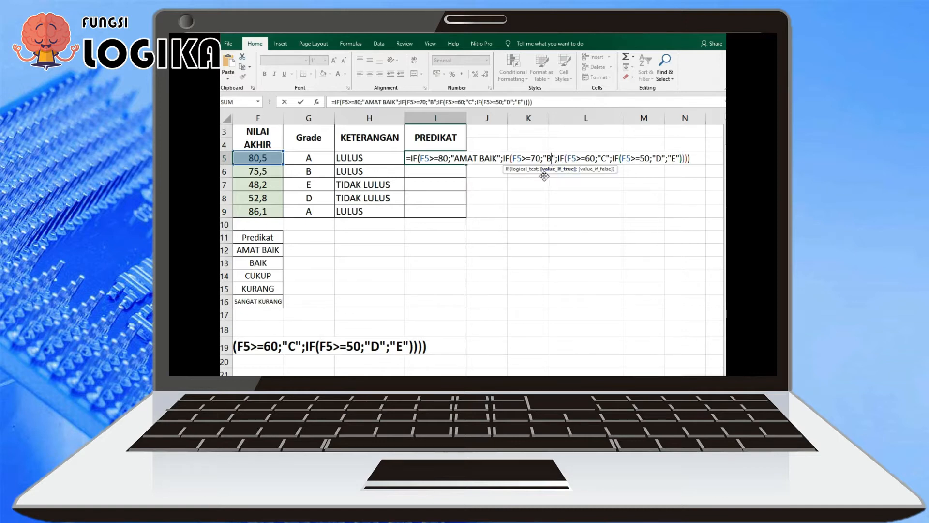
text(AIK)
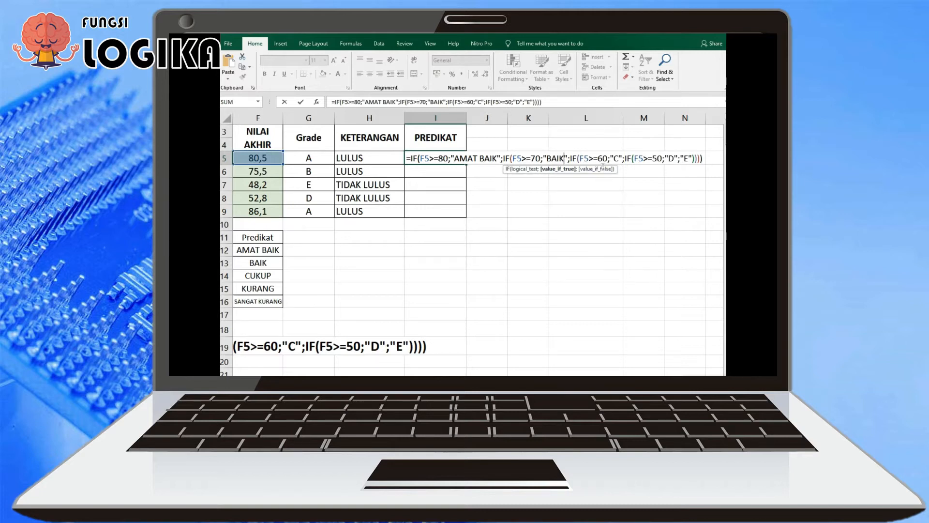
click(612, 158)
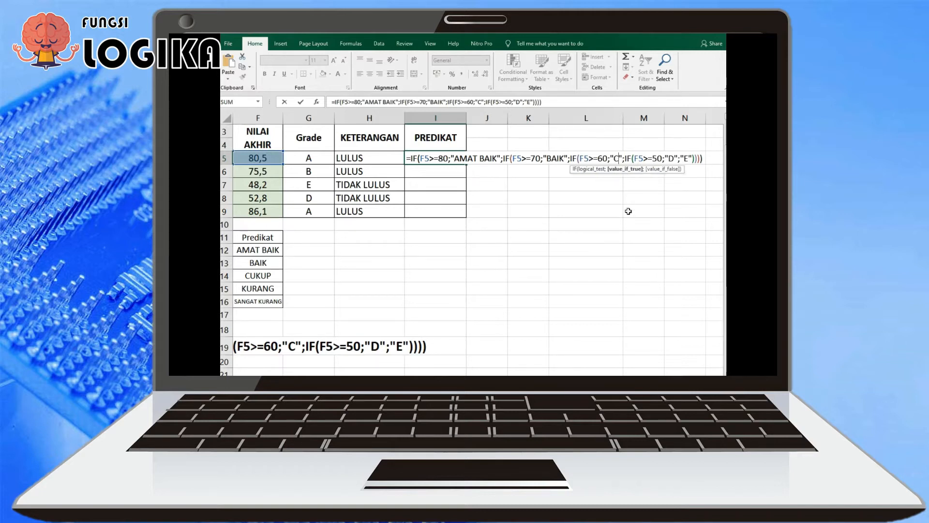
text(UKUP)
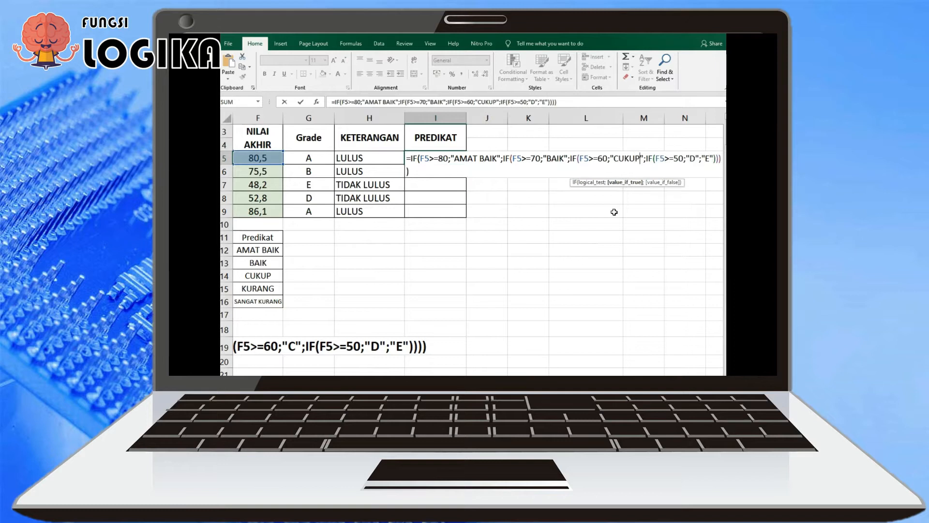
click(697, 162)
key(BackSpace)
text(KU)
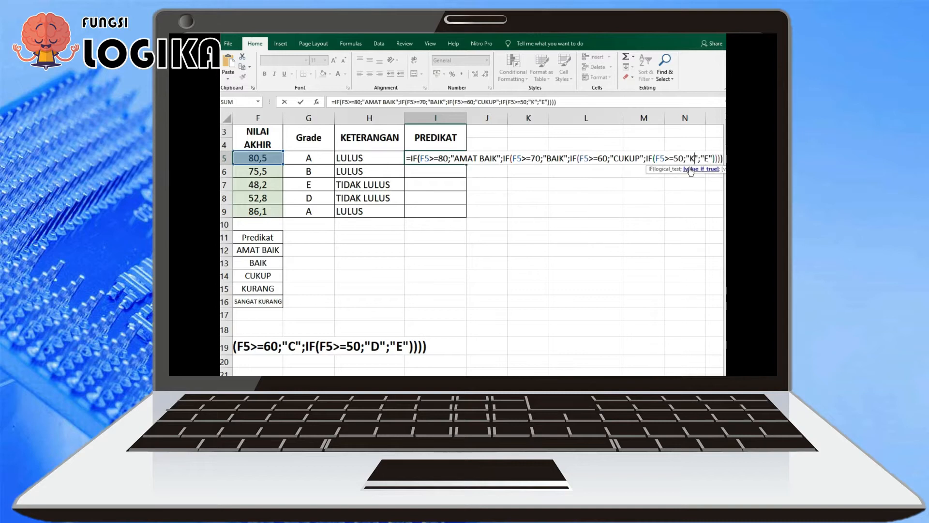
text(RANG)
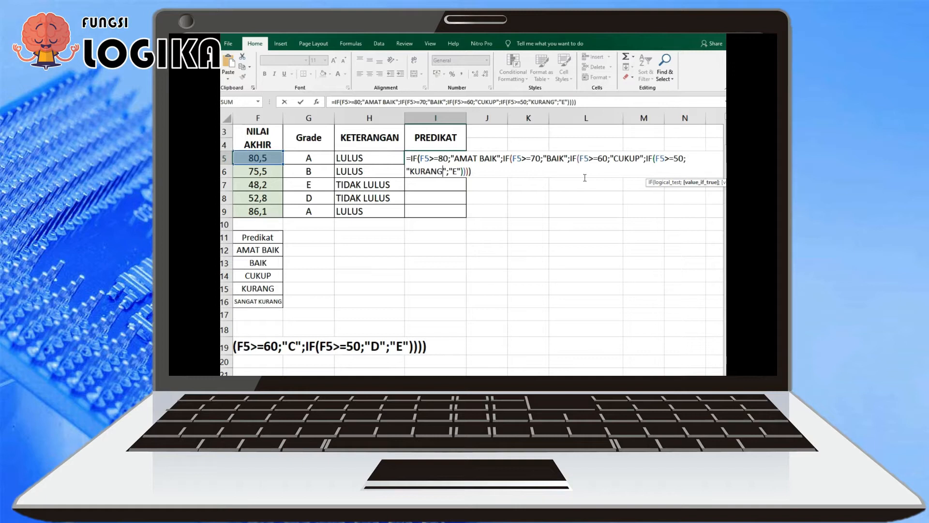
Replace the "E" result in the I5 formula with "SANGAT KURANG" and fill the formula down to I9
click(458, 171)
key(BackSpace)
text(SA)
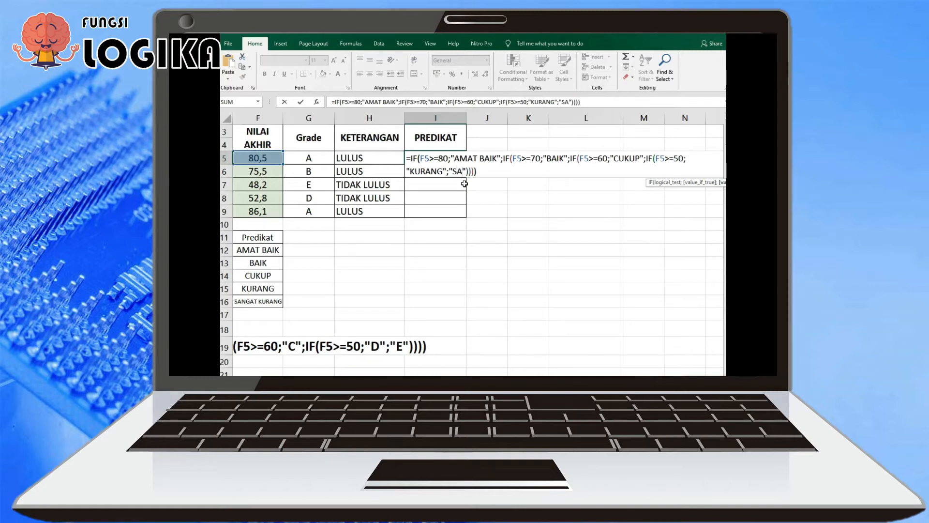
text(NGAT KURANG)
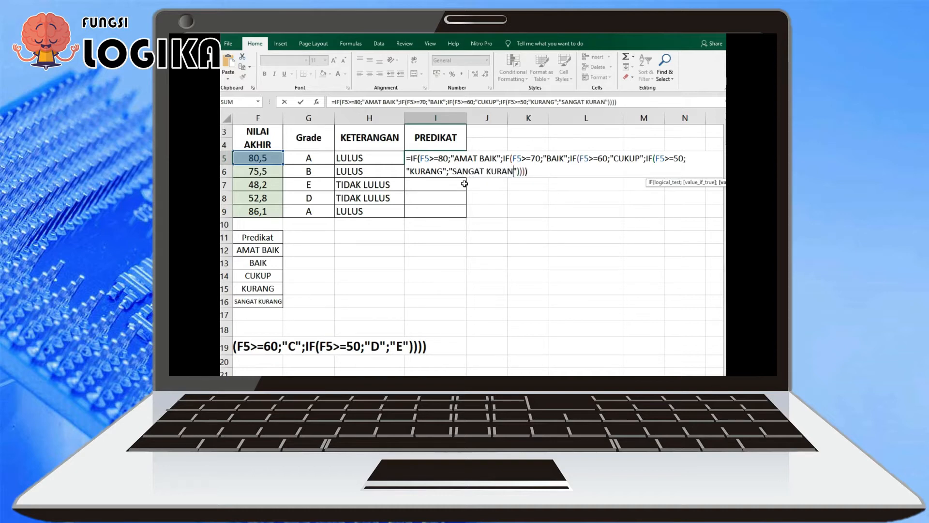
key(Return)
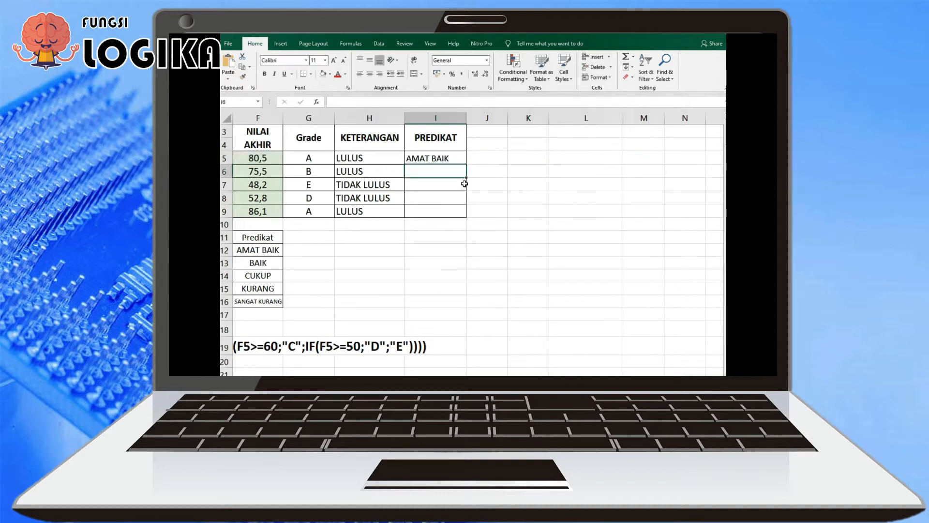
click(462, 159)
drag(470, 172, 468, 218)
Copy the full nested IF formula from I5 and paste it into B20 as text with a leading apostrophe
click(465, 155)
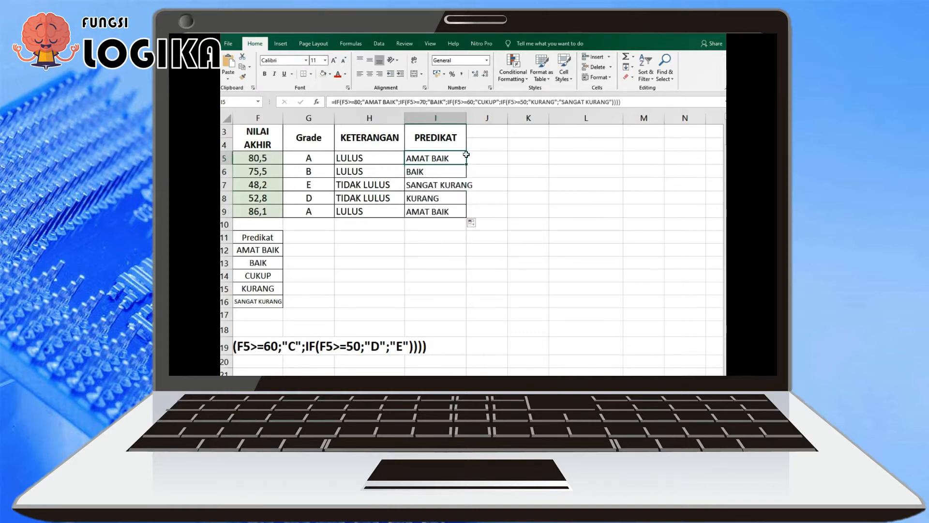
drag(631, 104, 327, 107)
key(ctrl+c)
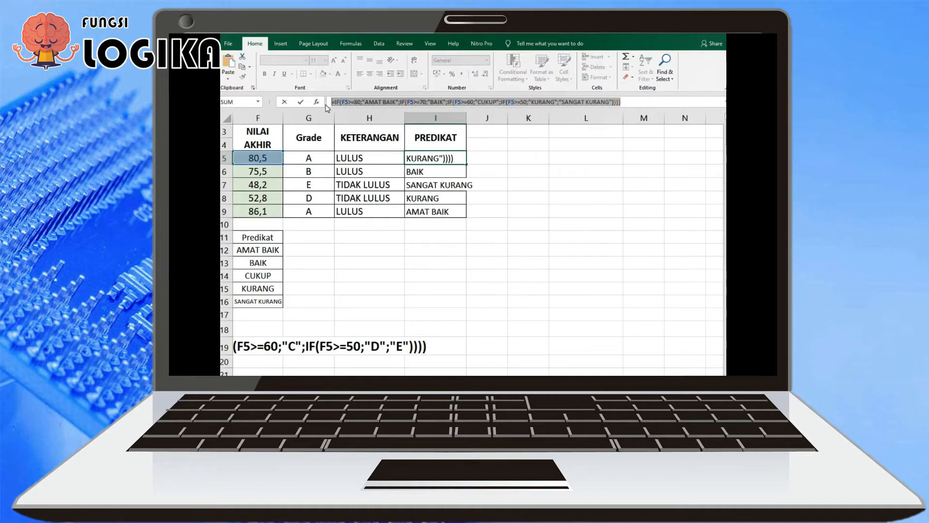
key(Return)
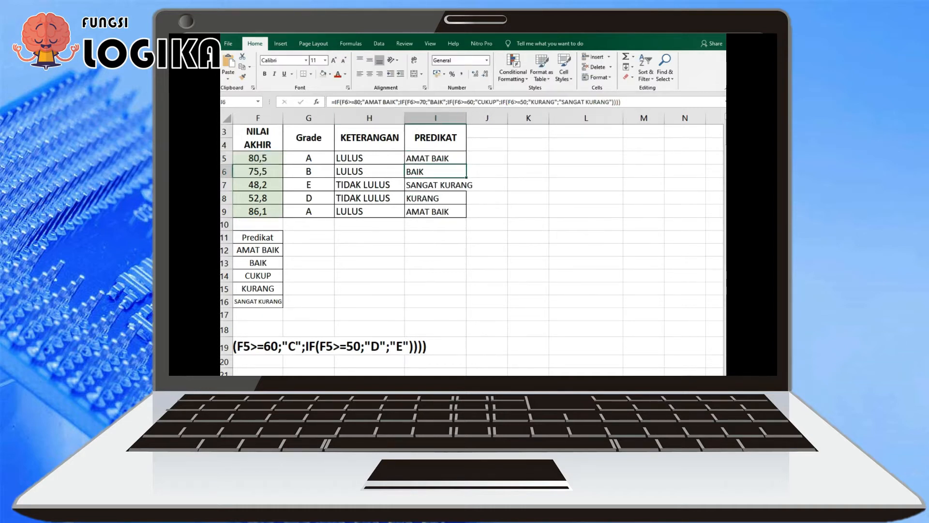
scroll(471, 242, left, 5)
click(277, 365)
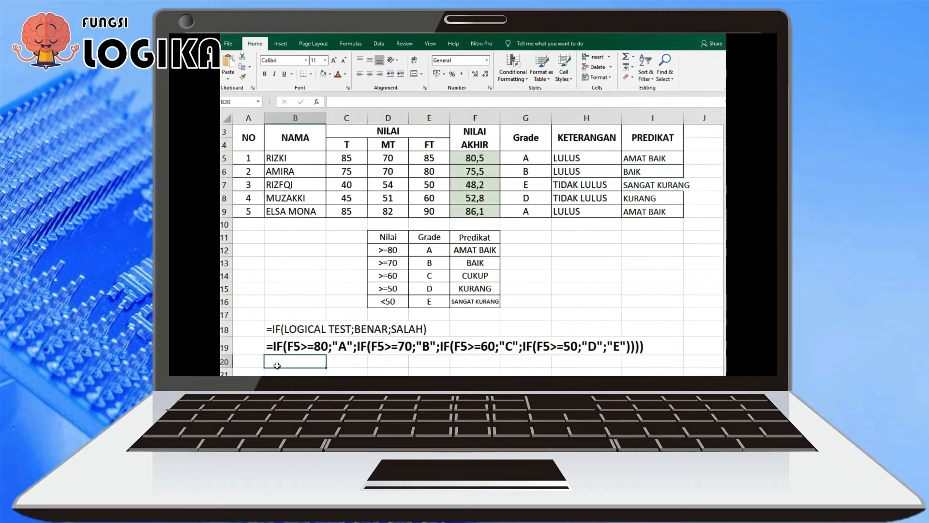
text(')
key(ctrl+v)
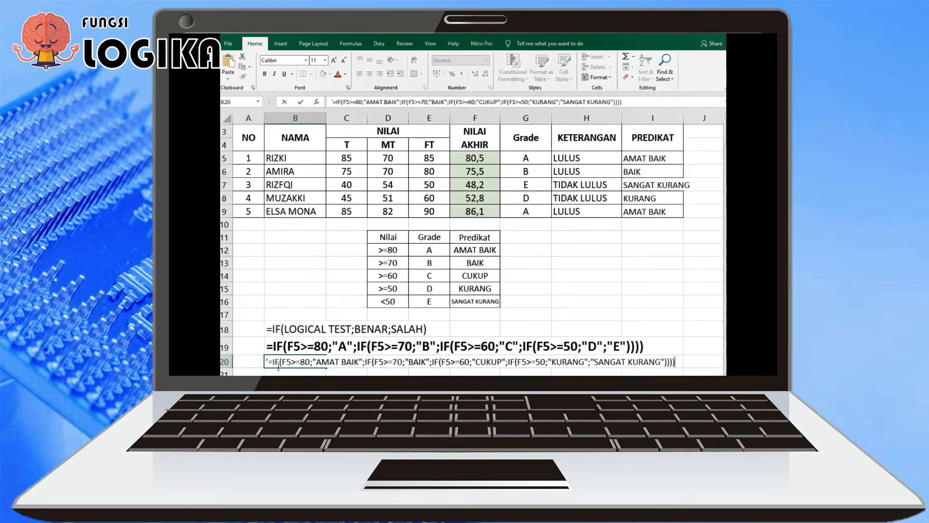
key(Return)
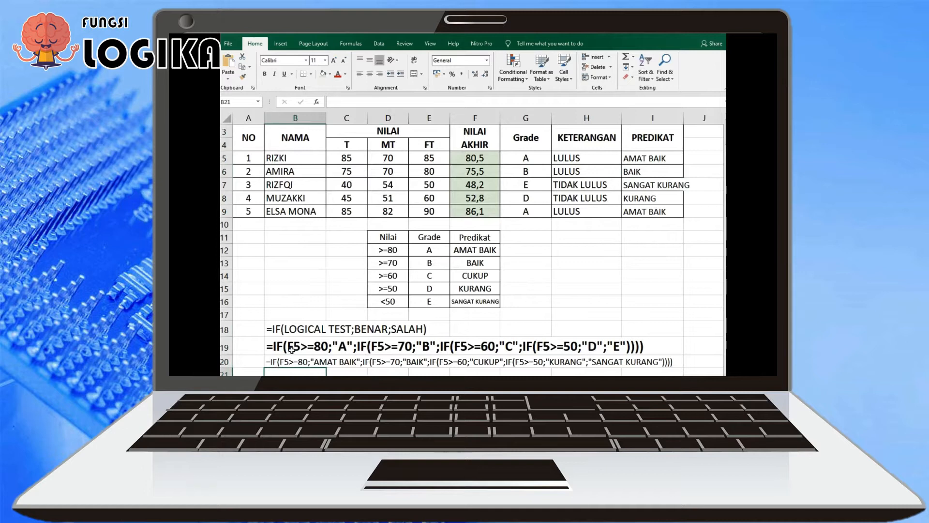
Copy the formatting of B19 onto the formula text in B20 and reduce its font size to 12
click(292, 348)
click(244, 77)
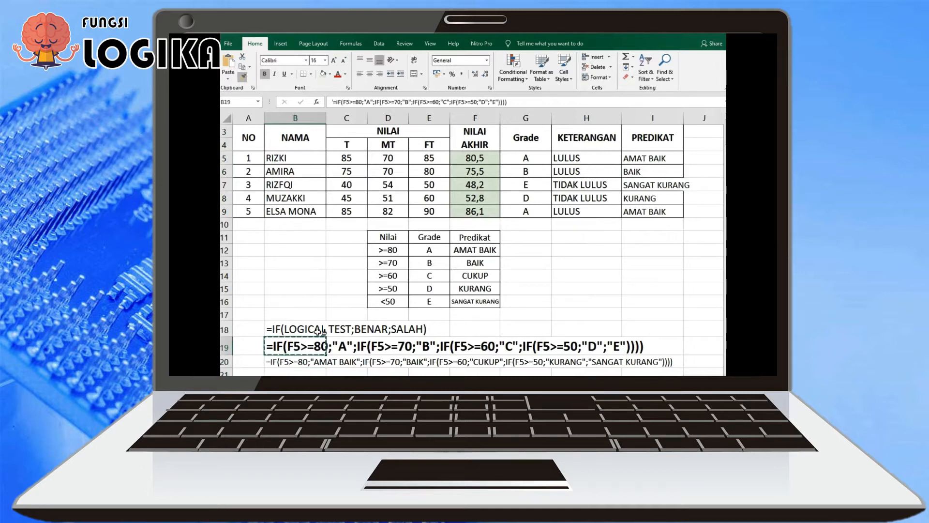
click(284, 363)
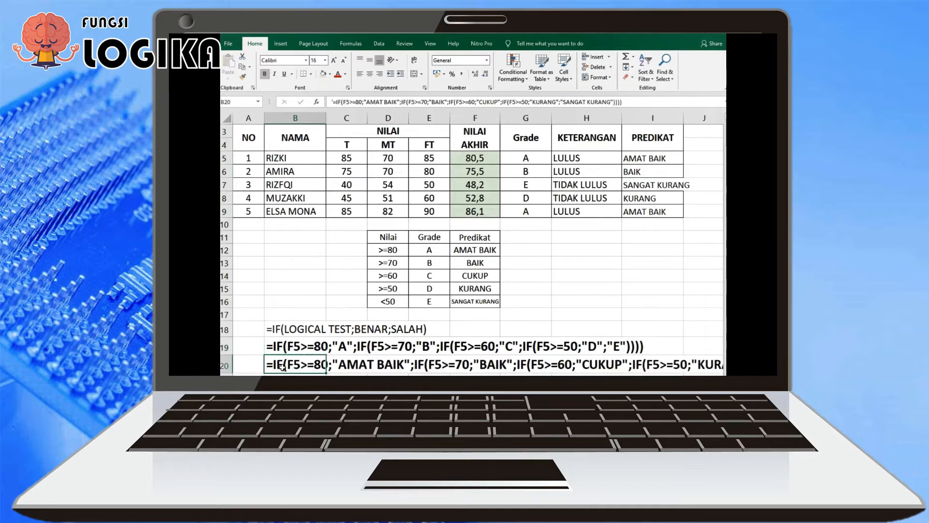
click(344, 61)
click(344, 61)
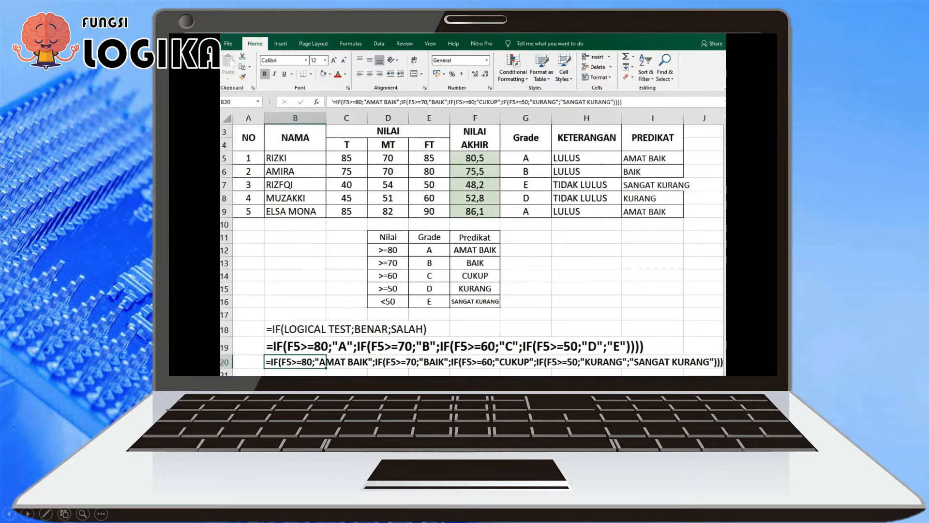
Auto-fit the width of the PREDIKAT column I to its contents
mouse_move(573, 356)
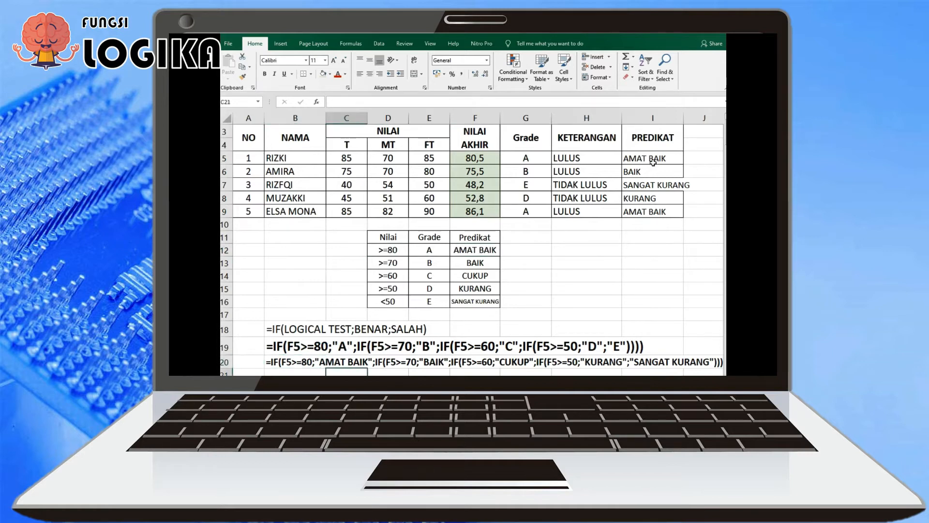
double_click(686, 123)
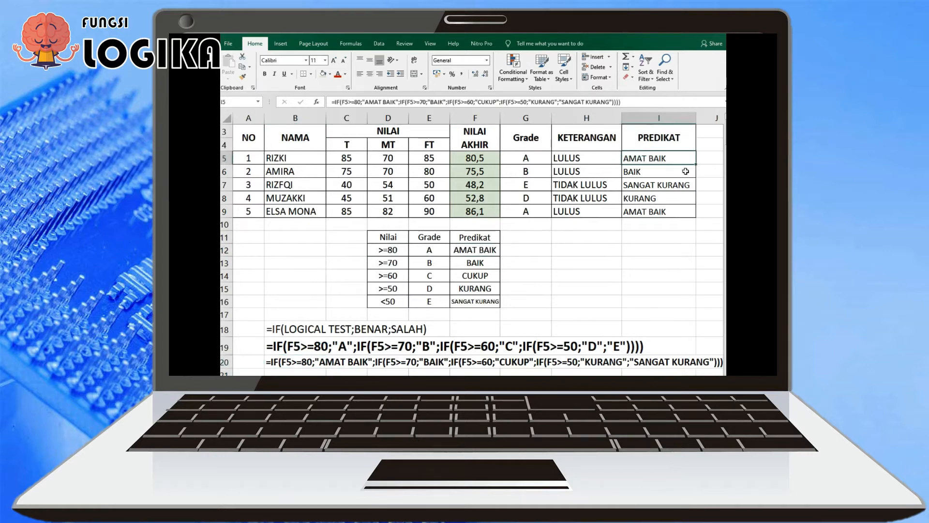
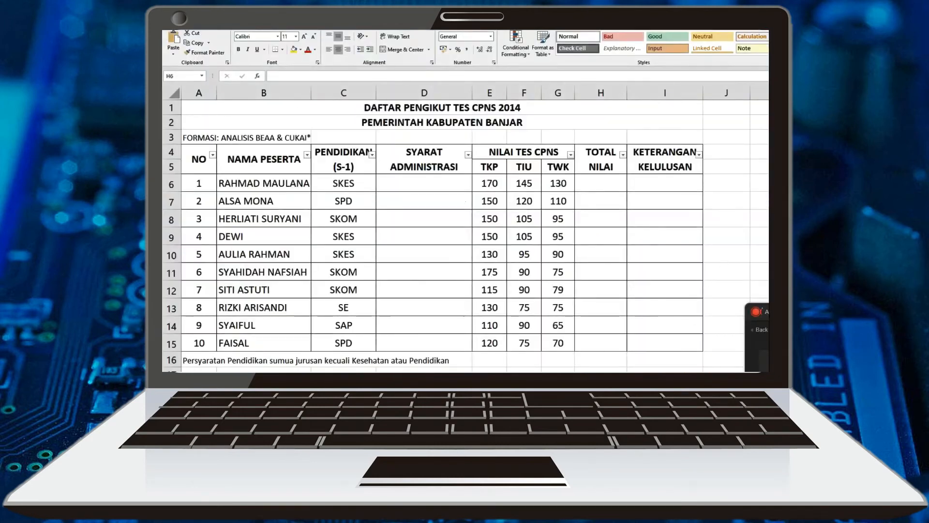
drag(600, 183, 600, 343)
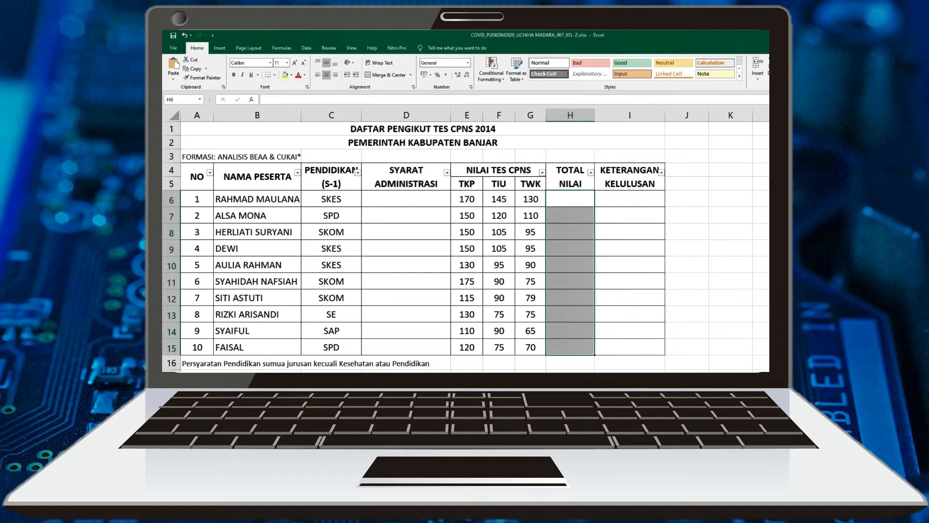
drag(333, 318, 334, 329)
click(349, 318)
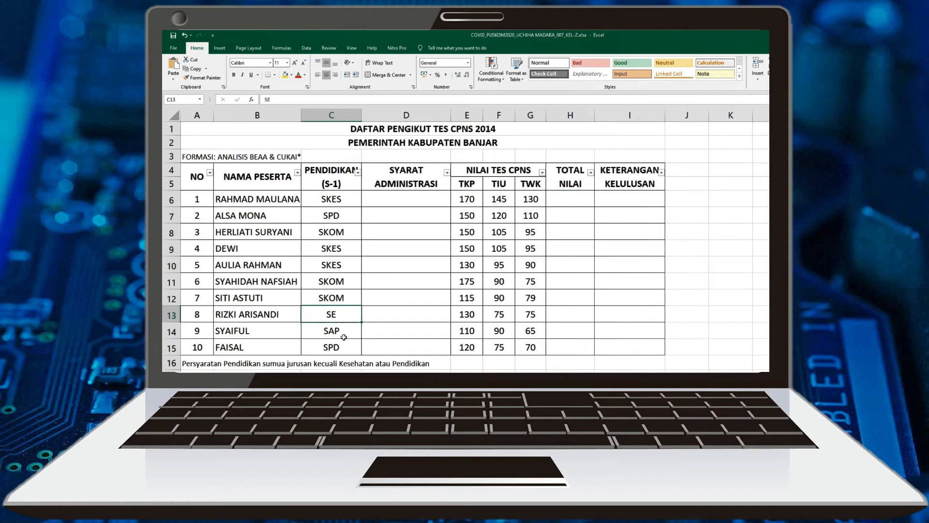
click(344, 336)
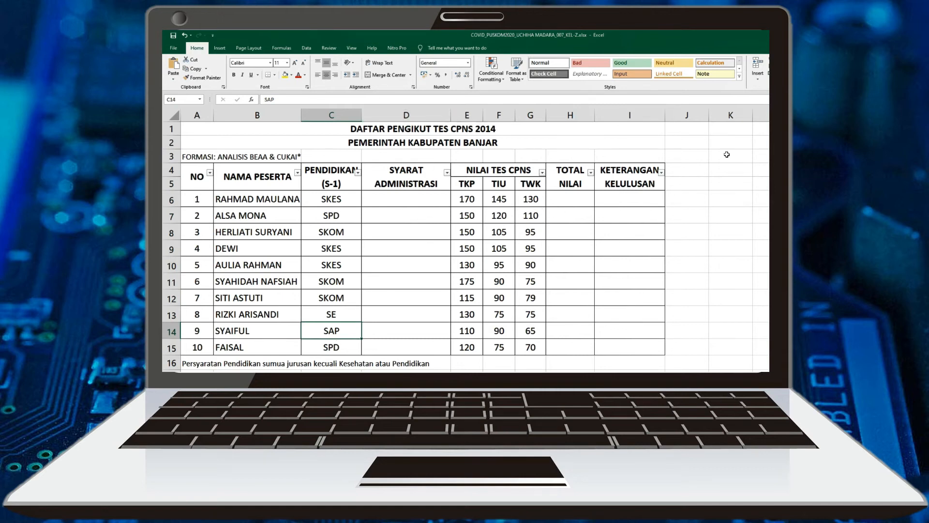
click(640, 199)
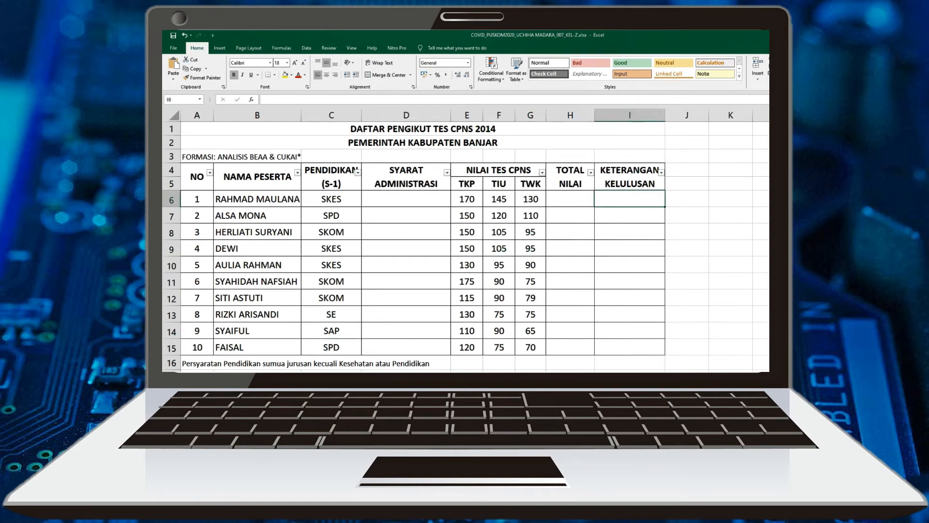
Total the first participant's TKP, TIU and TWK scores in H6 with =SUM(E6:G6)
click(572, 182)
click(580, 199)
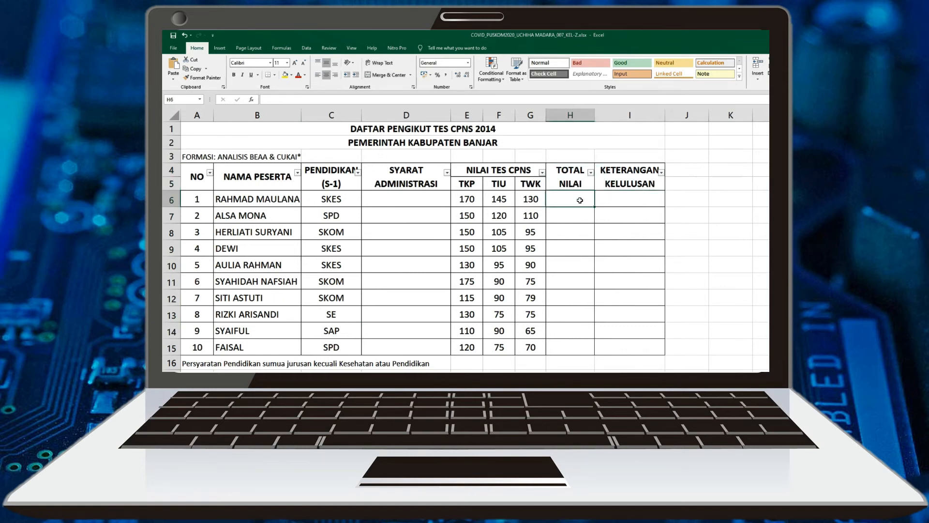
double_click(580, 199)
text(=SUM)
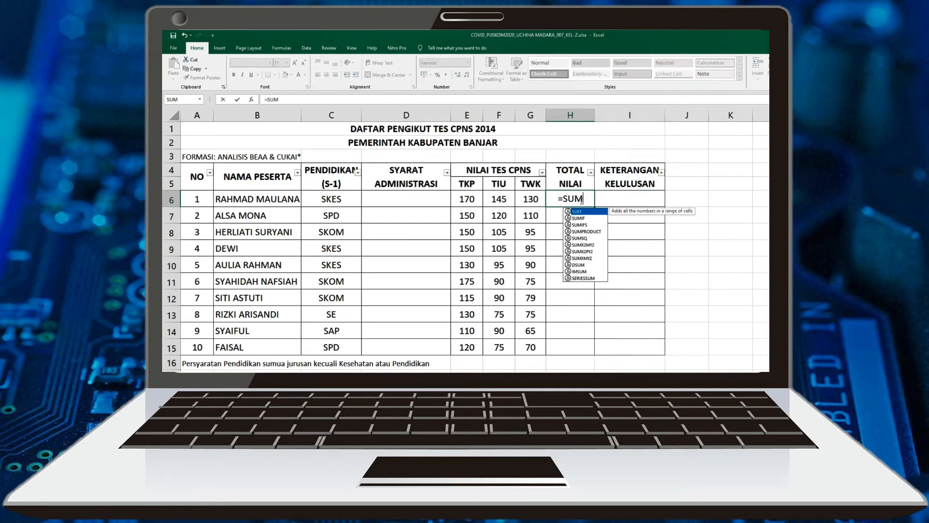
text(()
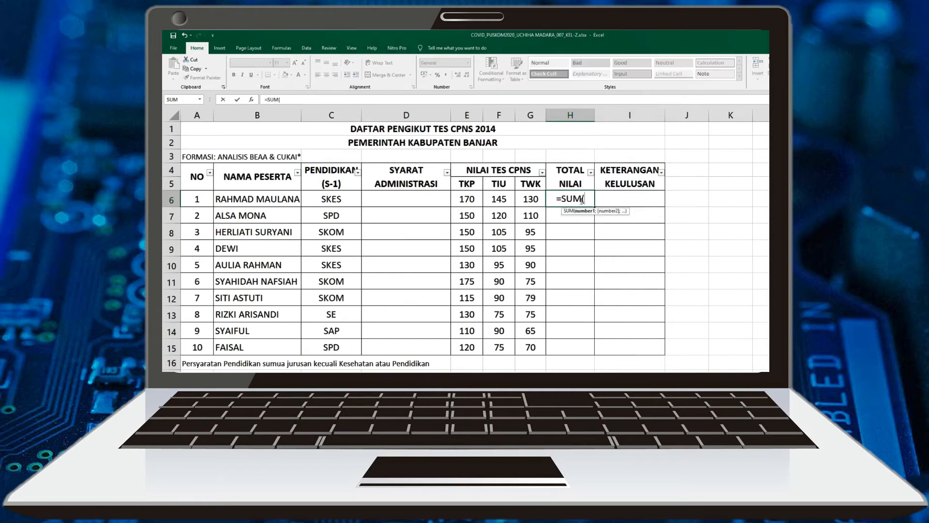
drag(468, 197, 533, 202)
text())
key(Return)
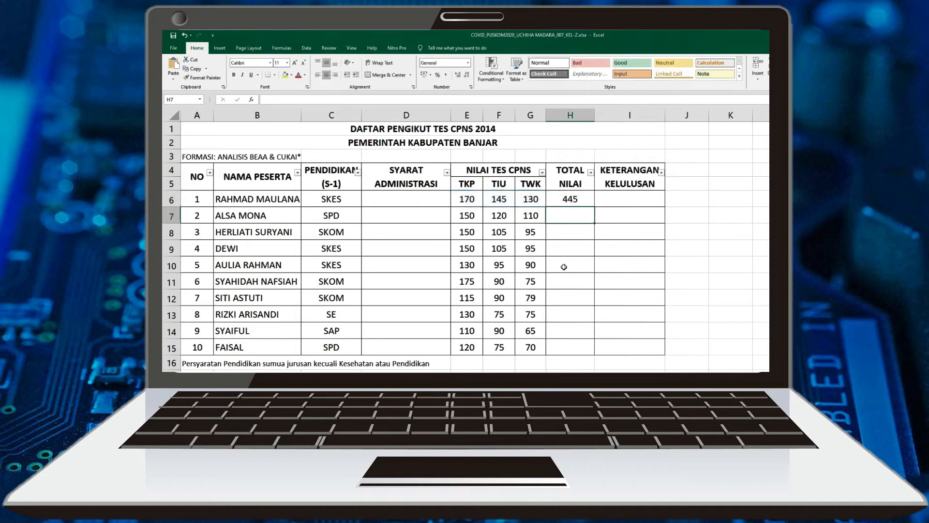
Total the second participant's scores in H7 by adding the cells individually with =E7+F7+G7
key(F2)
text(=)
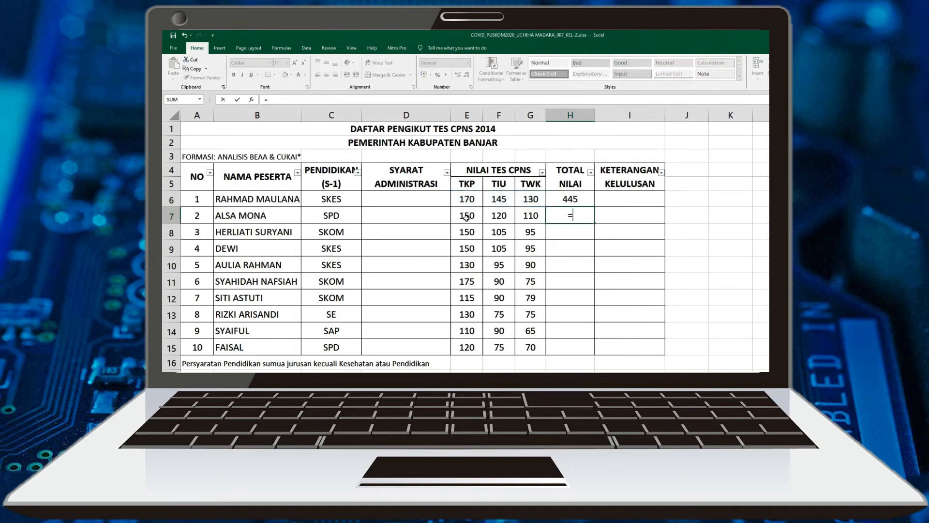
click(465, 217)
text(+G7)
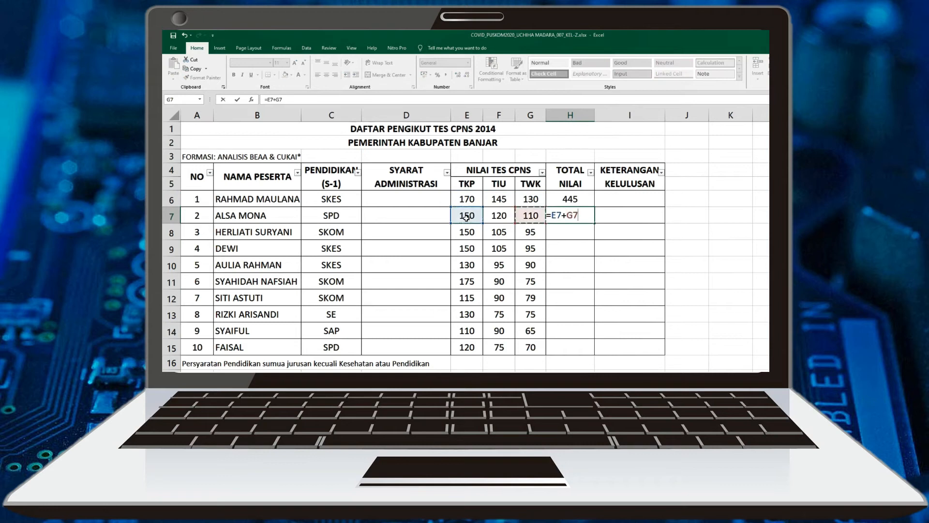
key(BackSpace)
key(BackSpace)
text(F7+G7)
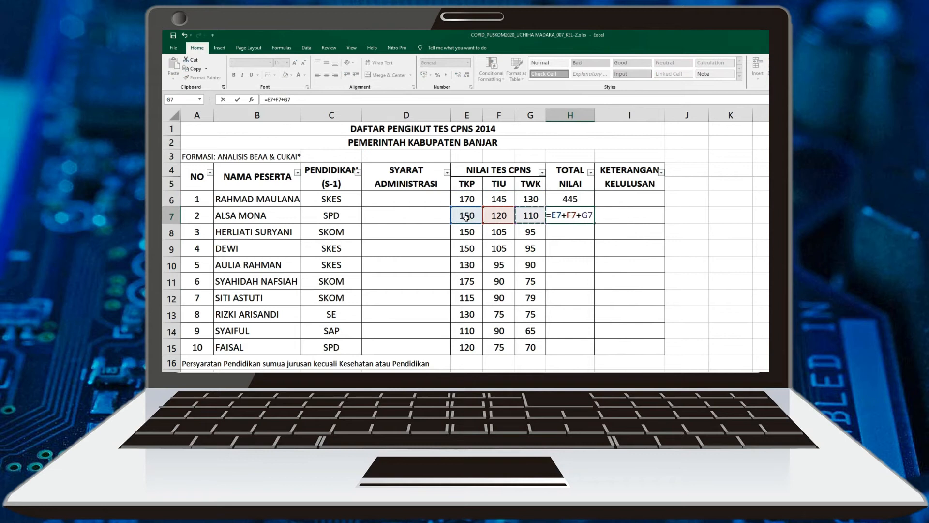
key(Return)
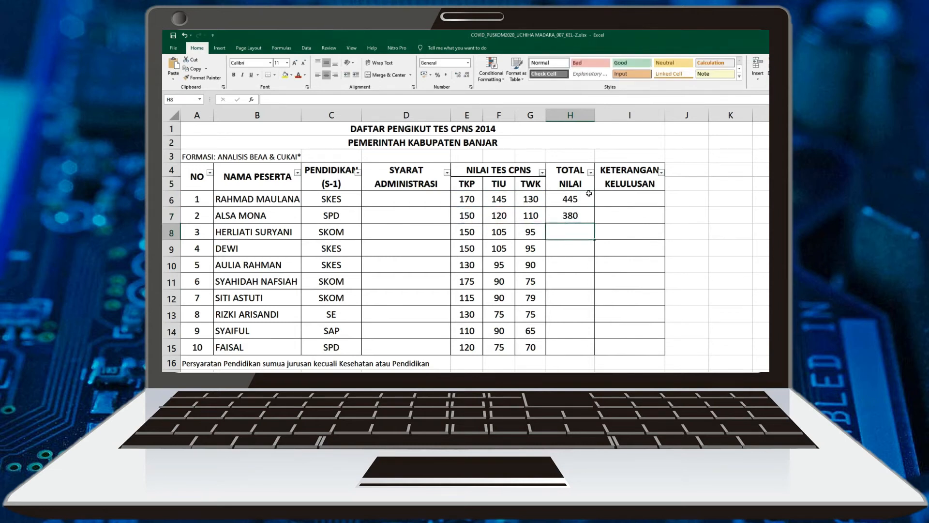
Fill the SUM formula from H6 down to H15 to complete the TOTAL NILAI column
click(577, 202)
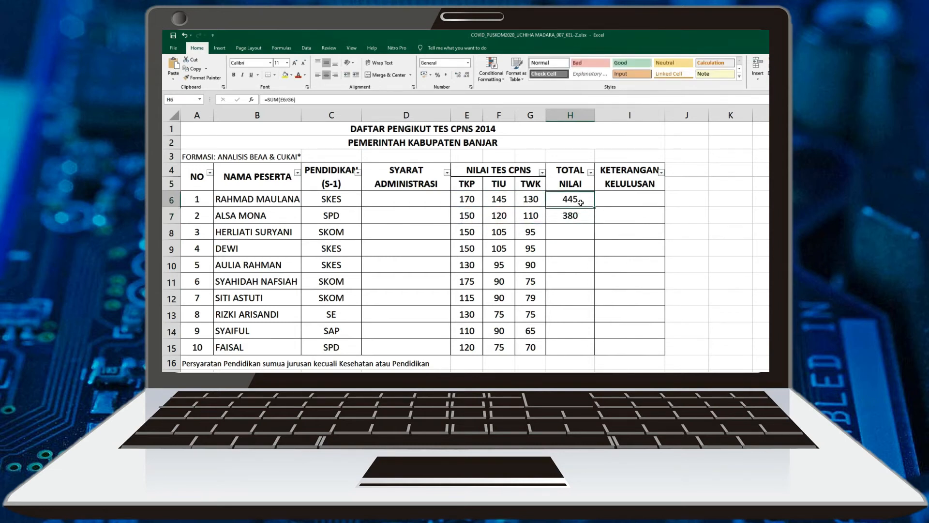
drag(595, 207, 596, 352)
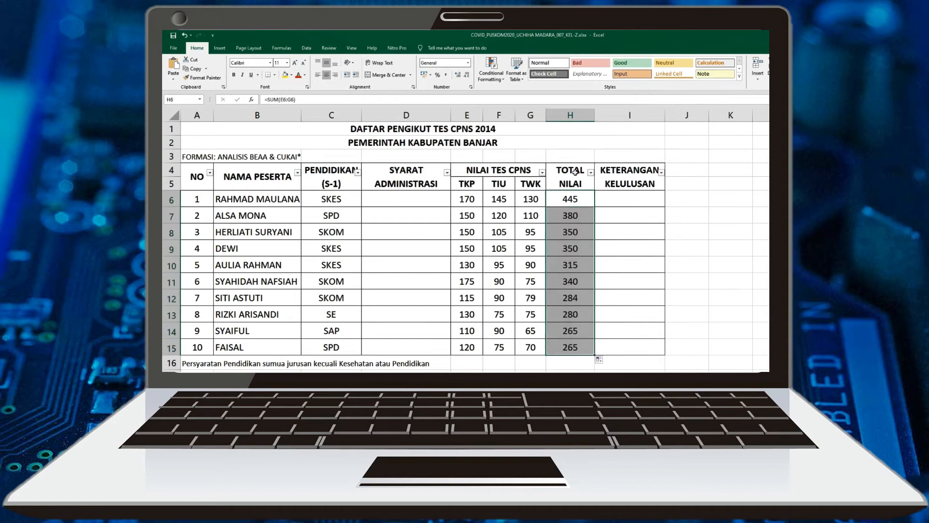
Start an IF formula in D6 with a NOT(OR( test whose first condition is C6="SKES"
click(409, 203)
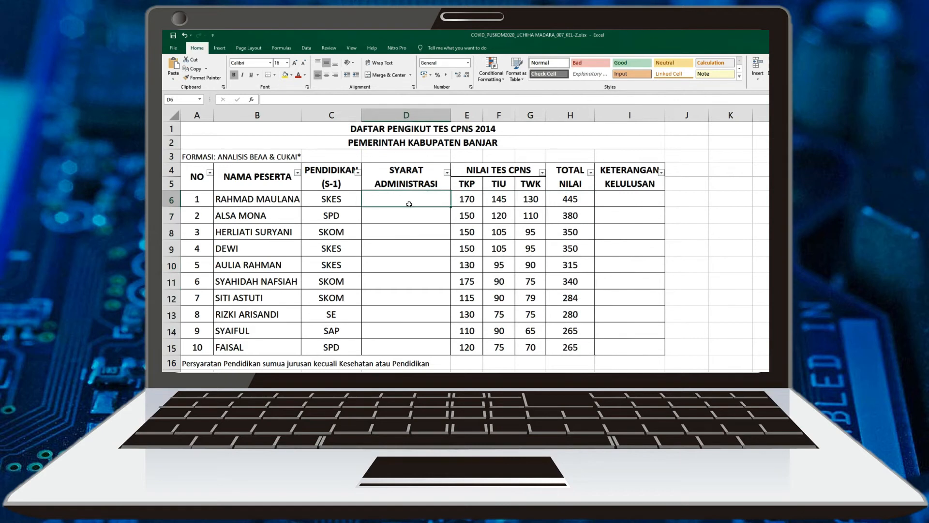
text(=I)
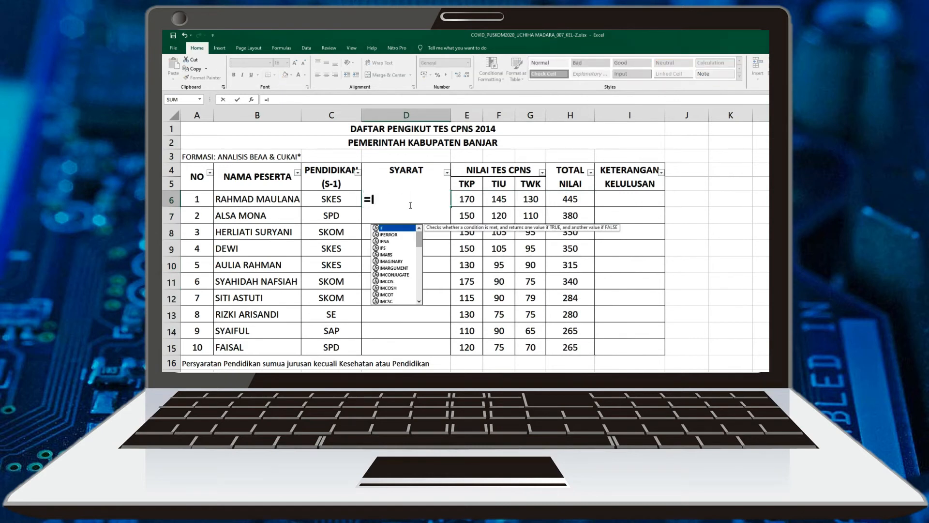
text(F)
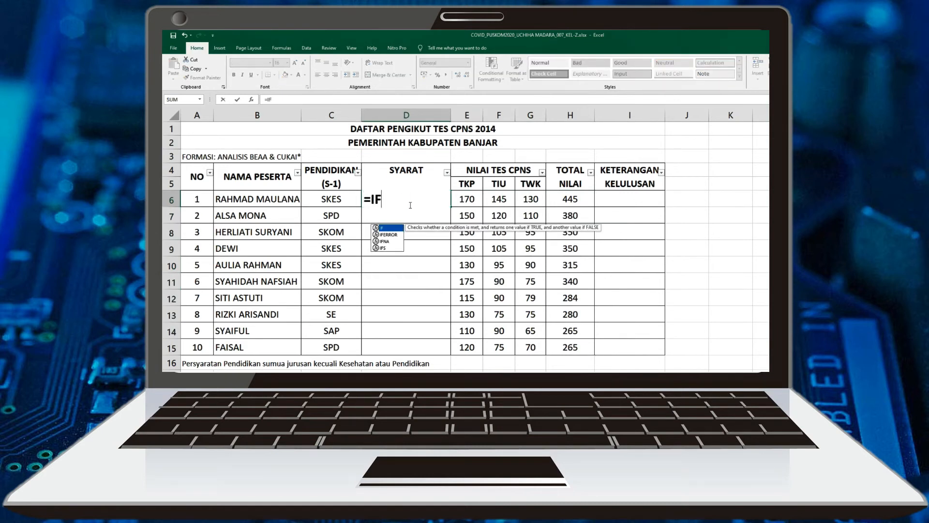
text((NO)
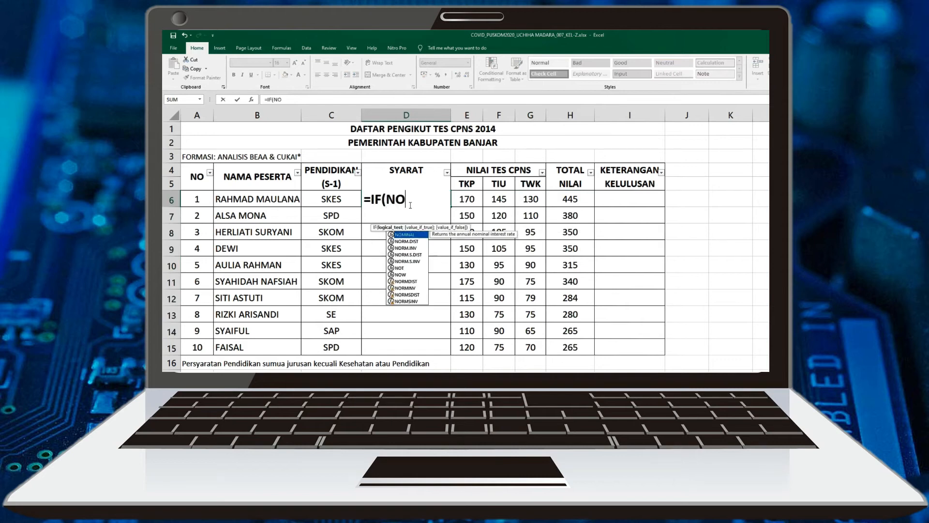
text(T(OR)
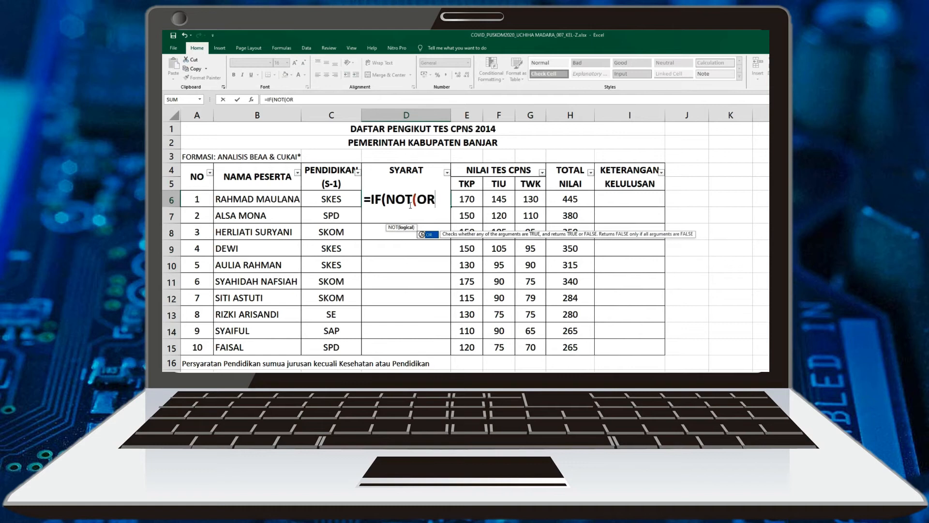
text(()
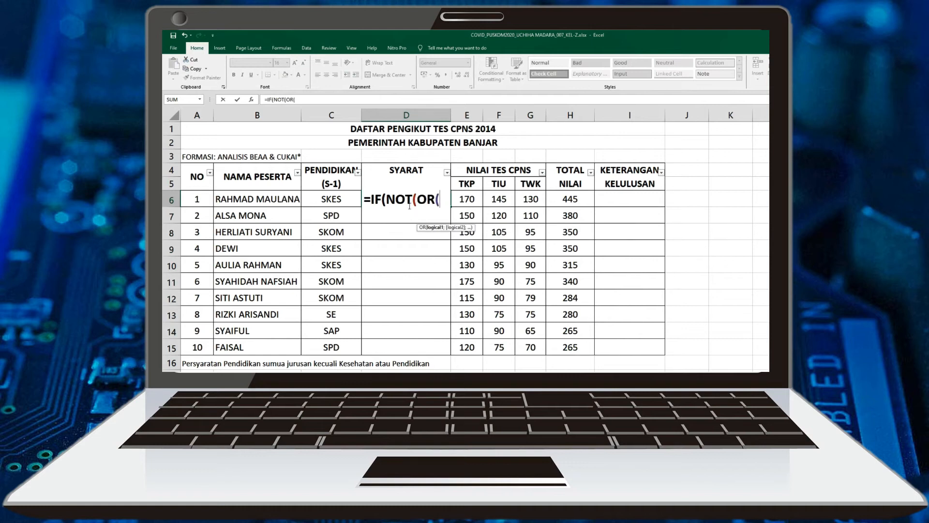
click(346, 197)
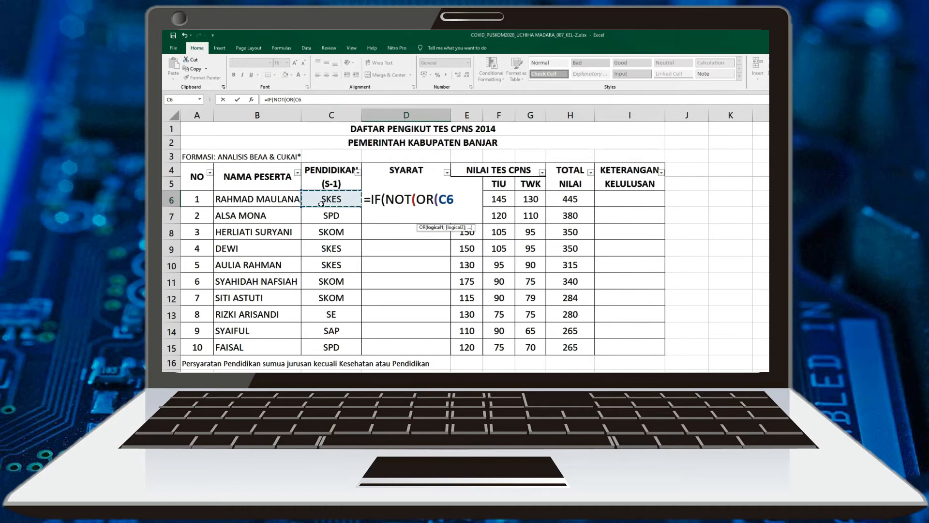
text(="SKES)
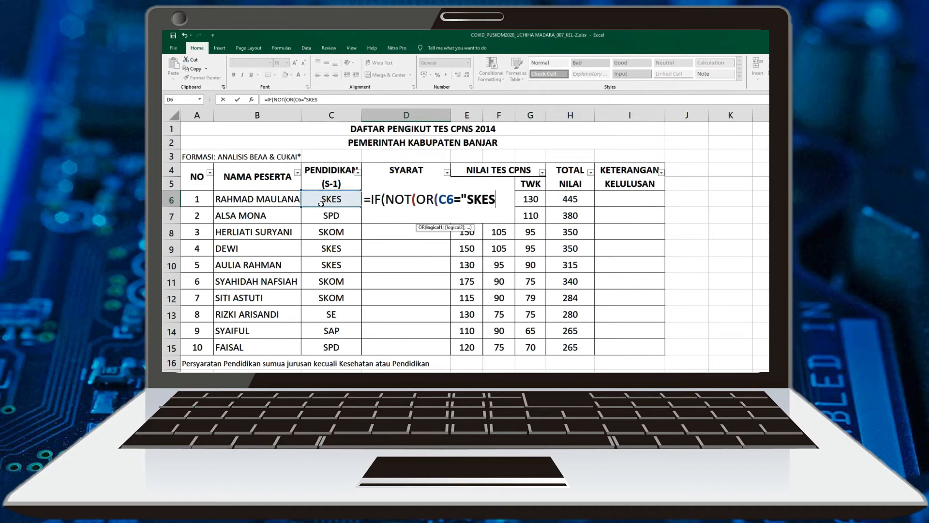
text(";)
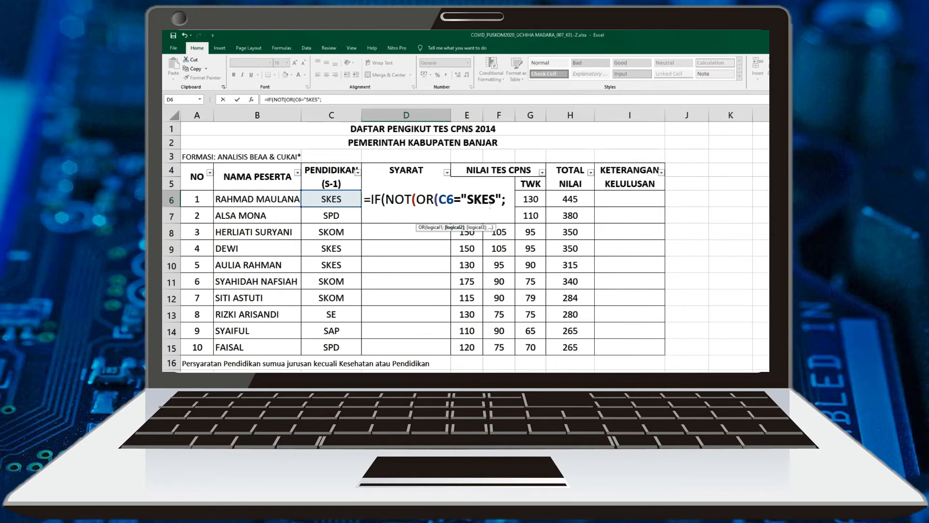
Add C6="SPD" as the second OR condition in D6 and close the NOT(OR()) logical test
click(335, 201)
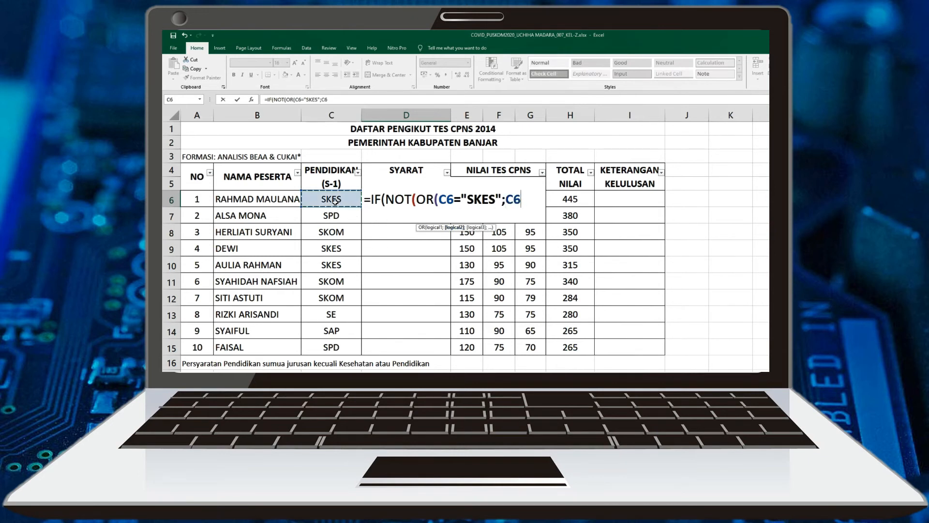
text(="SPD)
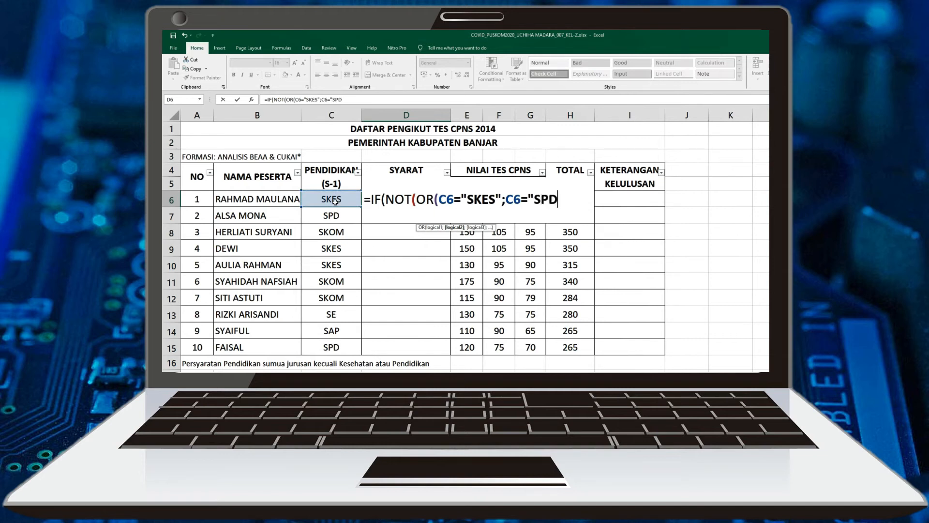
text(")
text()))
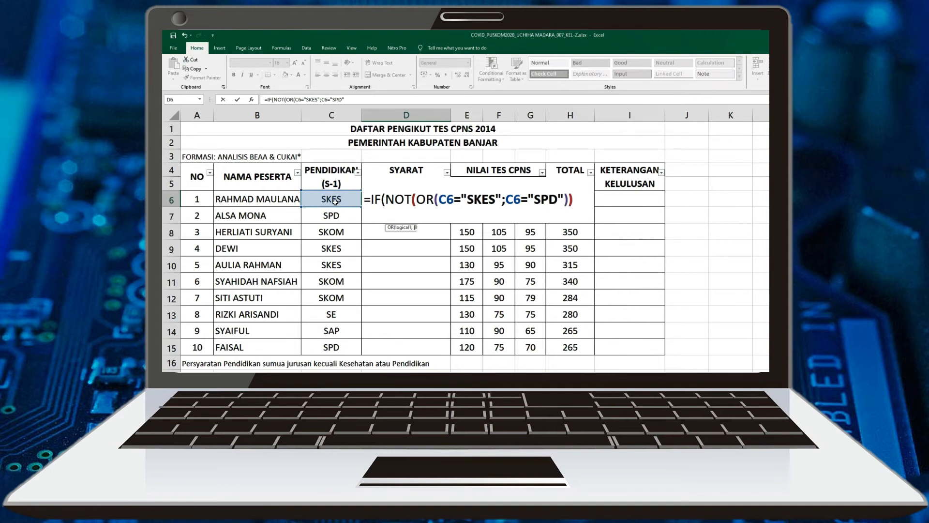
text(;)
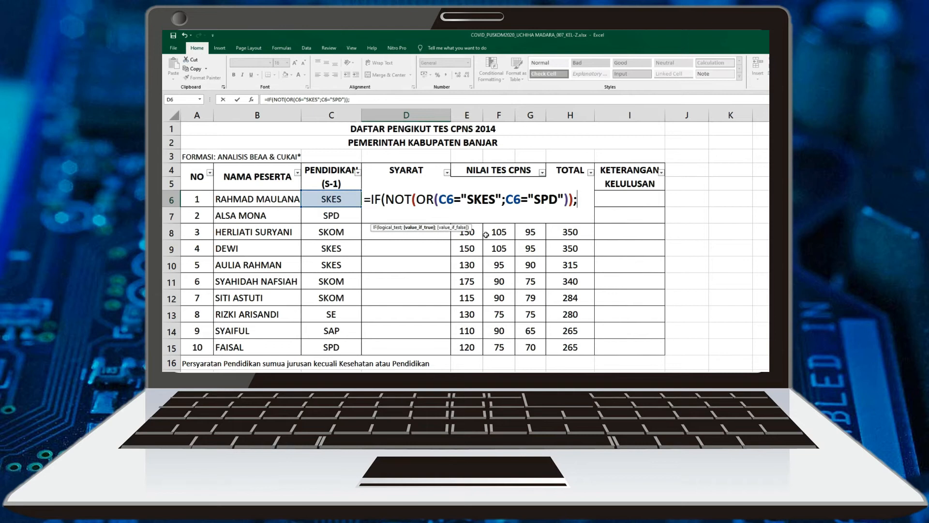
Complete the D6 formula with "LULUS" as the true result and "TIDAK LULUS" as the false result
text("LU)
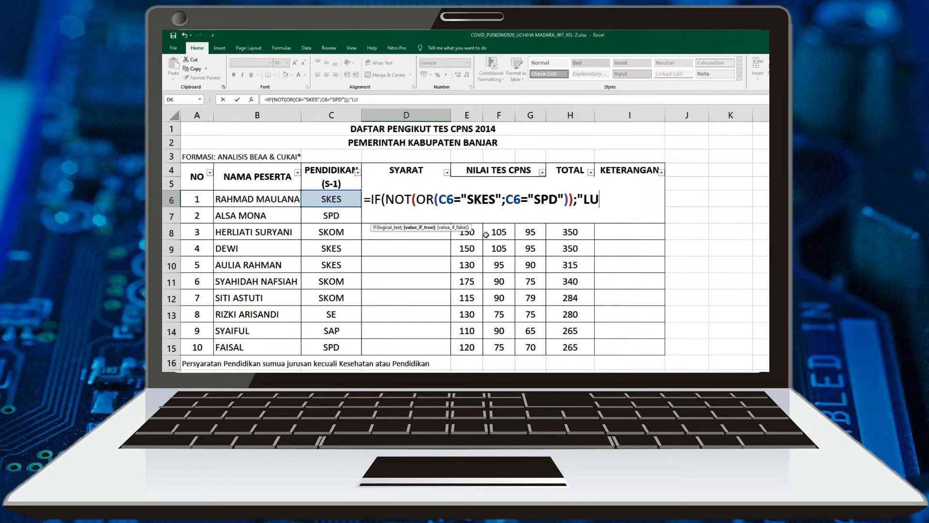
text(LUS";)
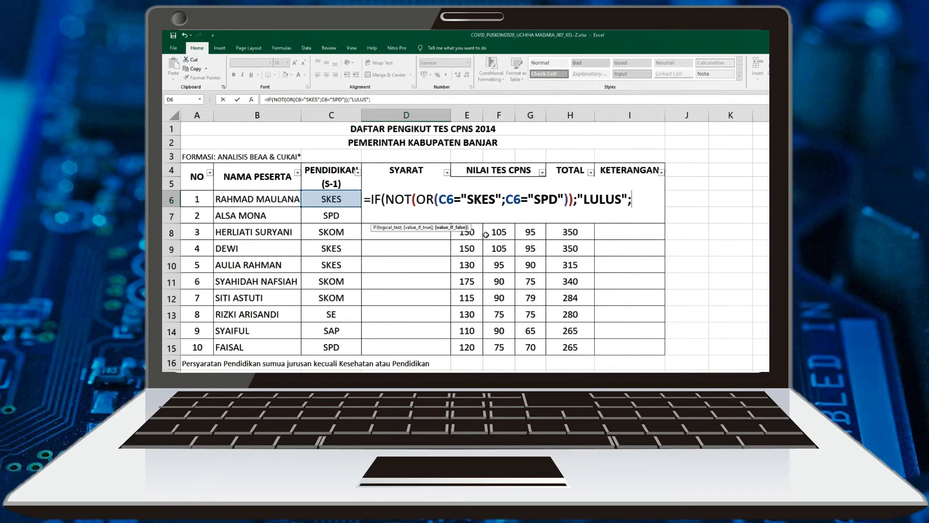
text("TIDAK LULUS")
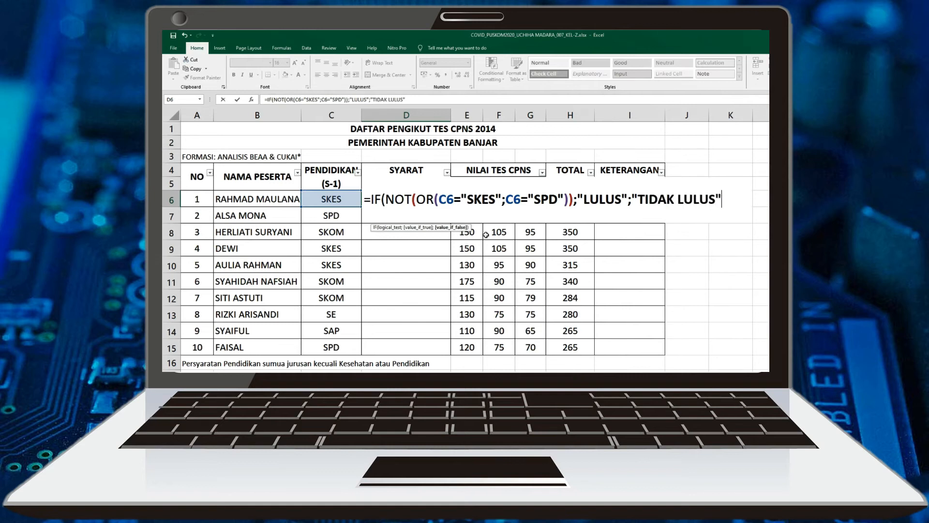
text())
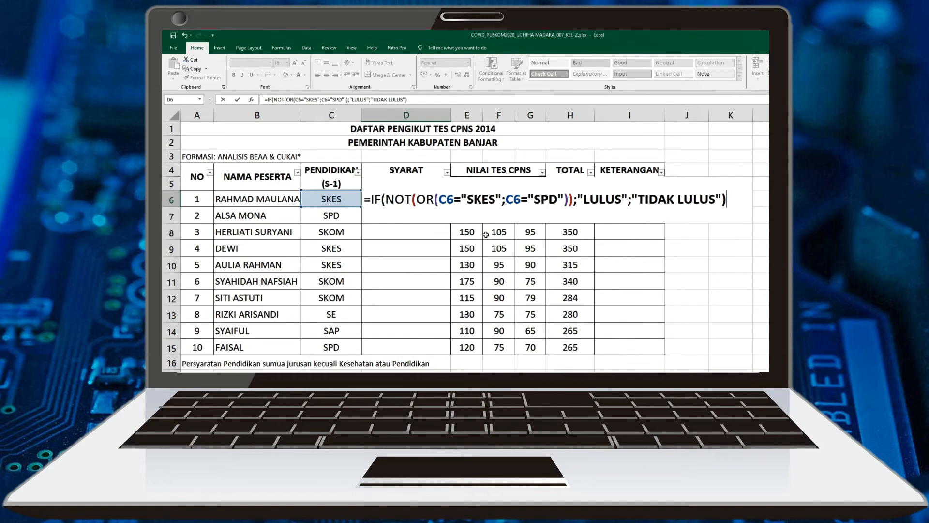
key(Return)
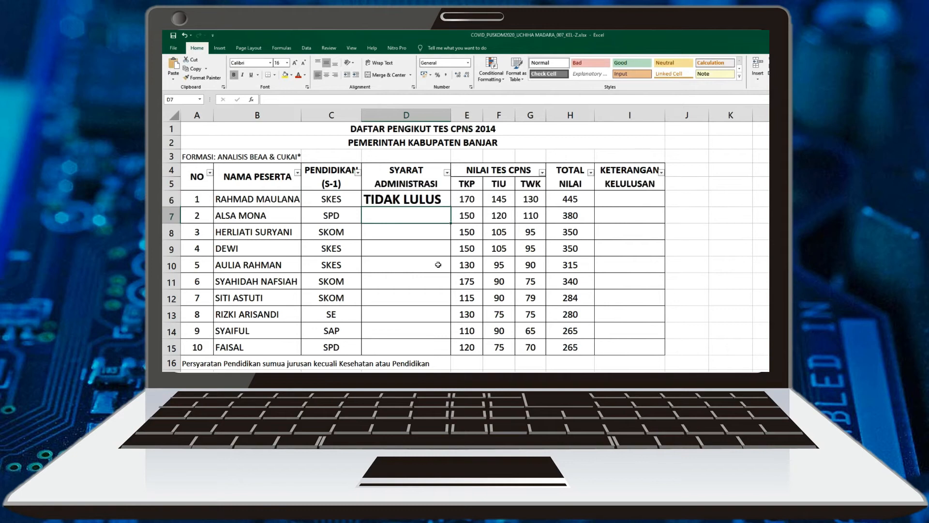
Fill the D6 formula down to D15 and compare the SYARAT ADMINISTRASI results with the PENDIDIKAN entries
click(401, 202)
drag(451, 208, 454, 356)
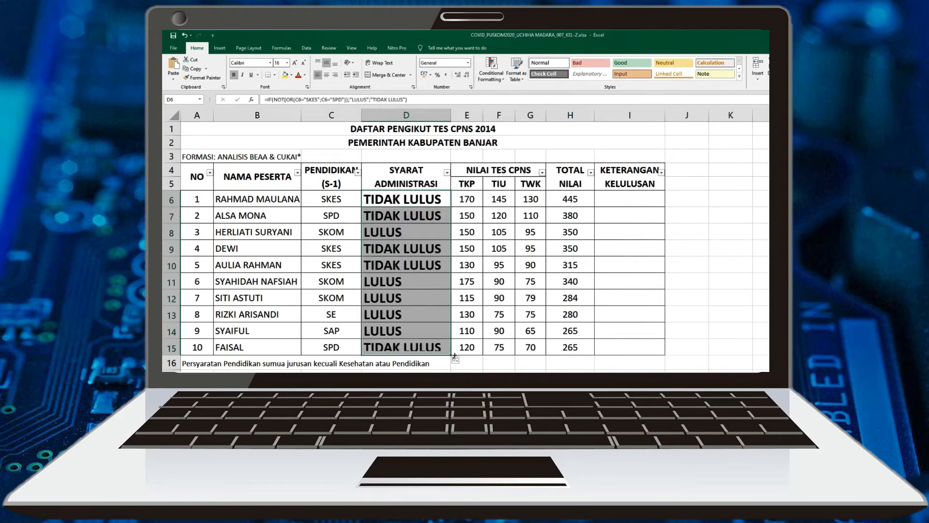
click(326, 200)
click(340, 220)
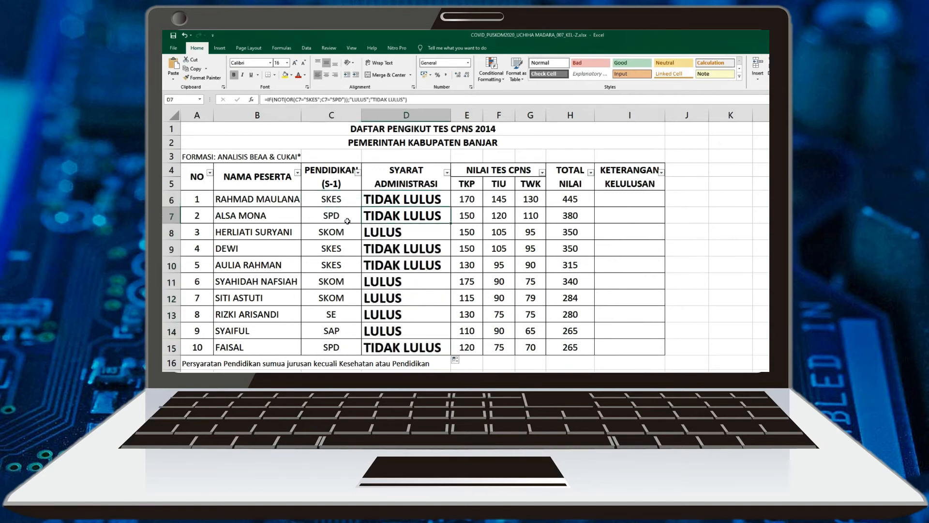
click(381, 235)
click(339, 237)
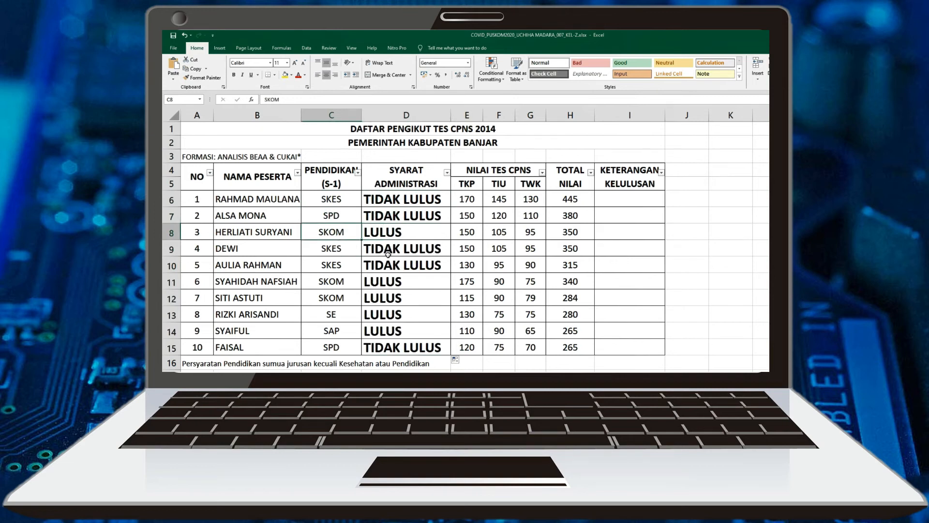
Check the SYARAT ADMINISTRASI results in D11 and D14, and start an IF(AND( formula in I6 of the KETERANGAN KELULUSAN column
click(373, 285)
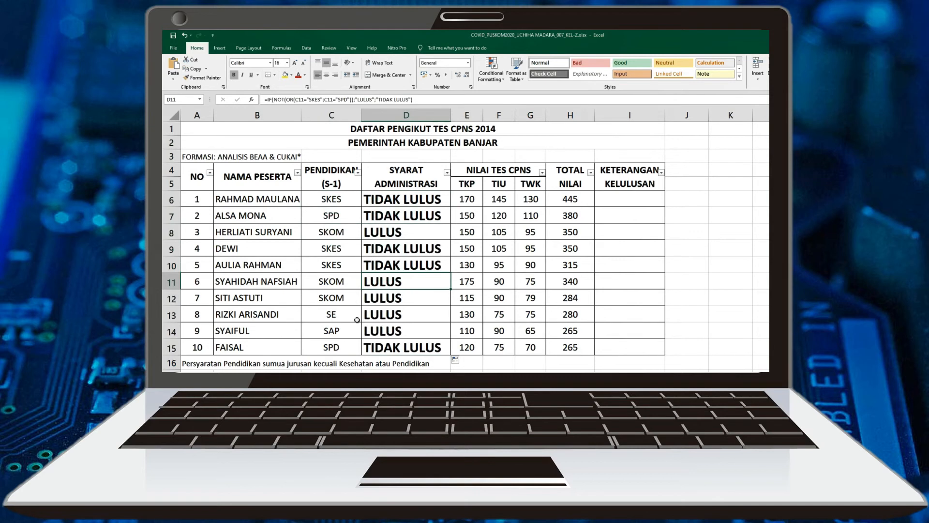
click(376, 331)
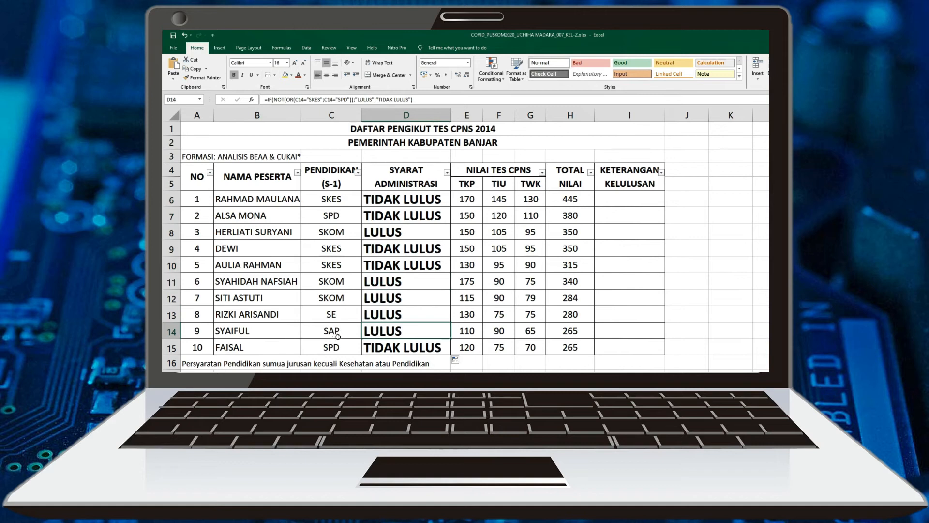
click(641, 204)
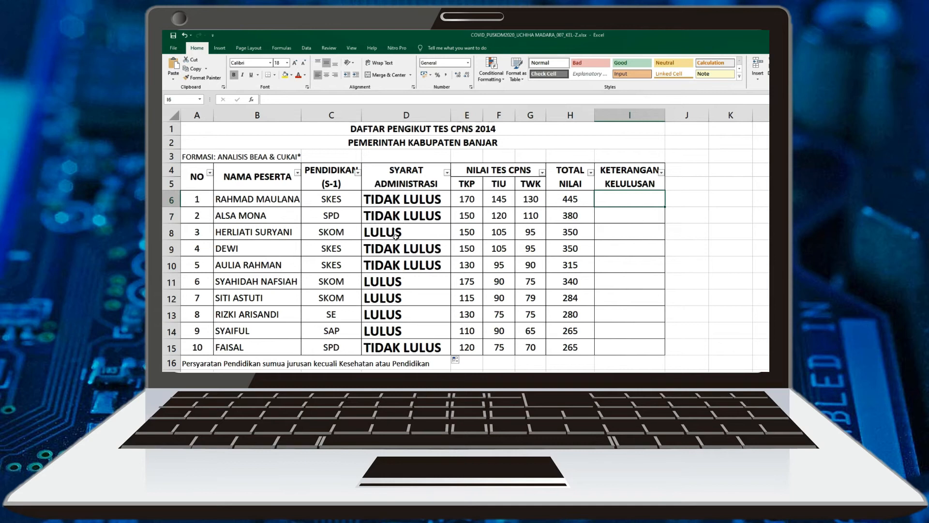
key(F2)
text(=)
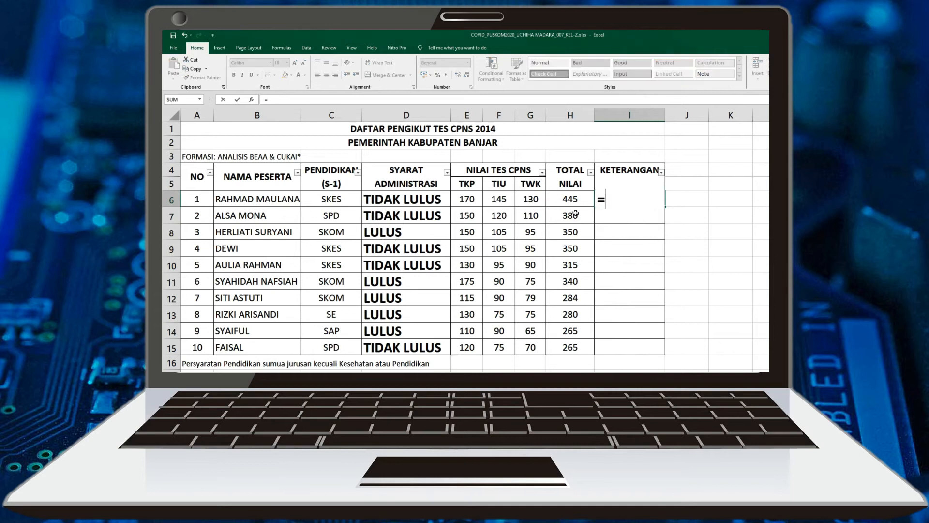
text(IF()
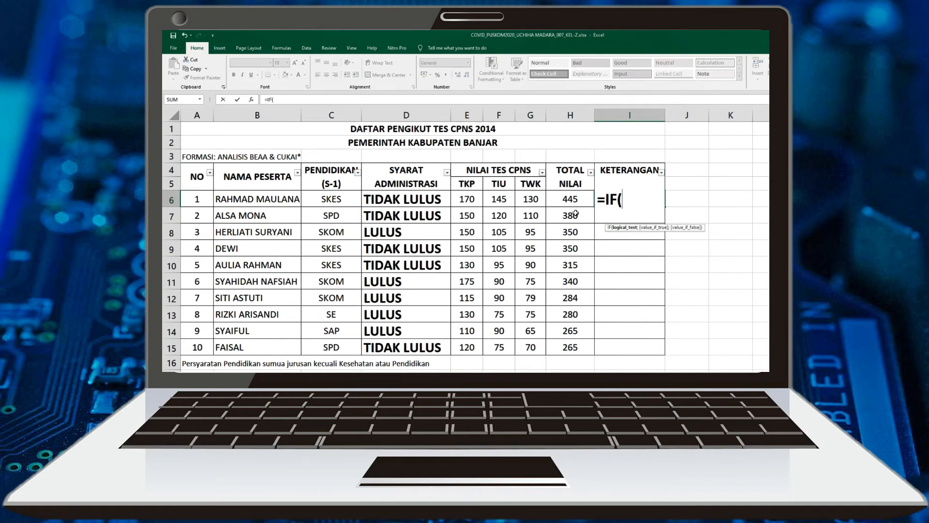
text(AND()
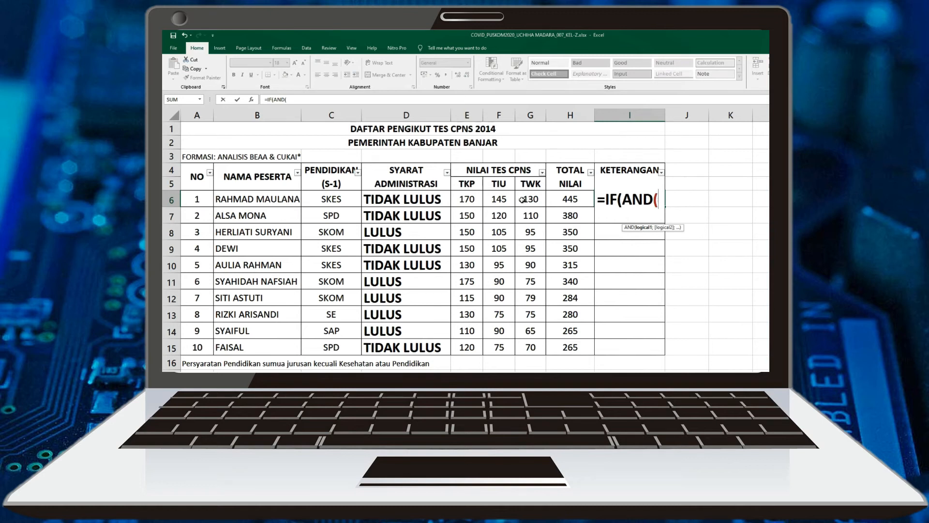
Add D6="LULUS" as the first AND condition of the I6 formula
click(396, 201)
text(=)
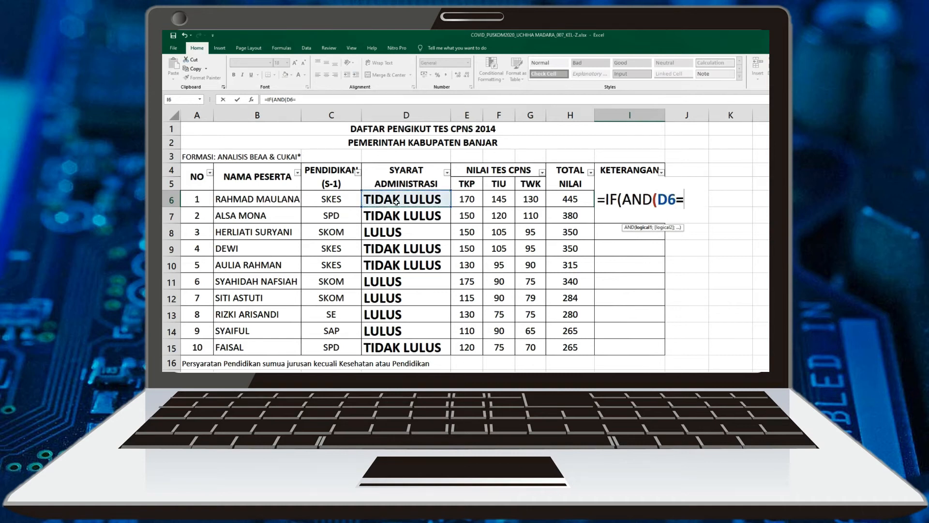
text("LULUS")
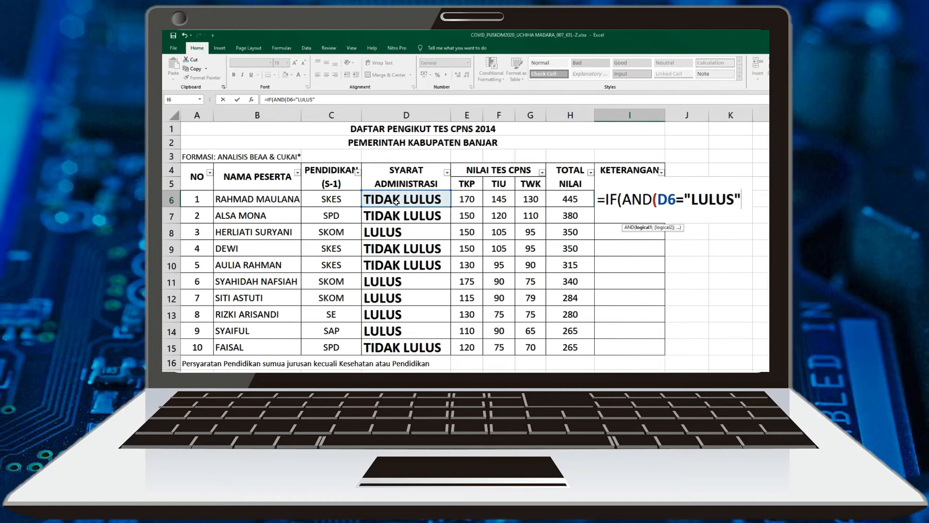
text(;)
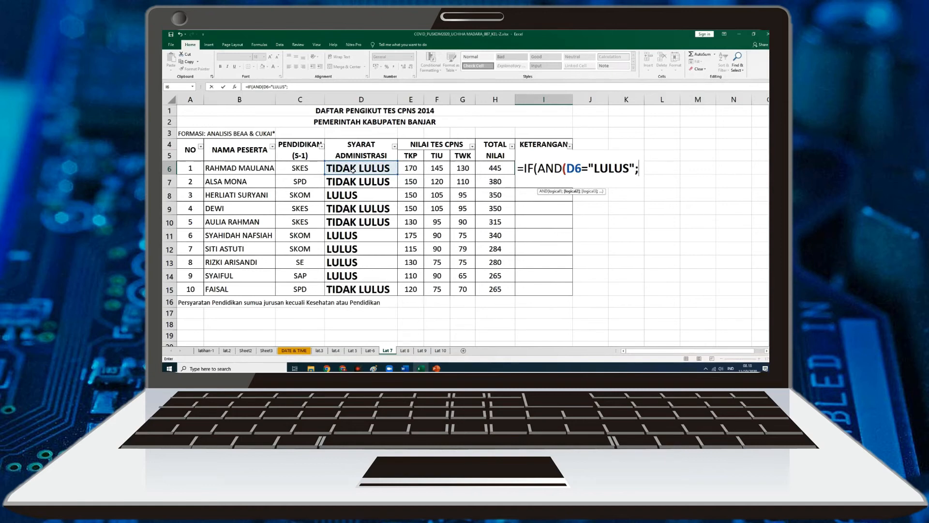
Add the TKP score requirement E6>=126 as the second AND condition in I6
click(418, 172)
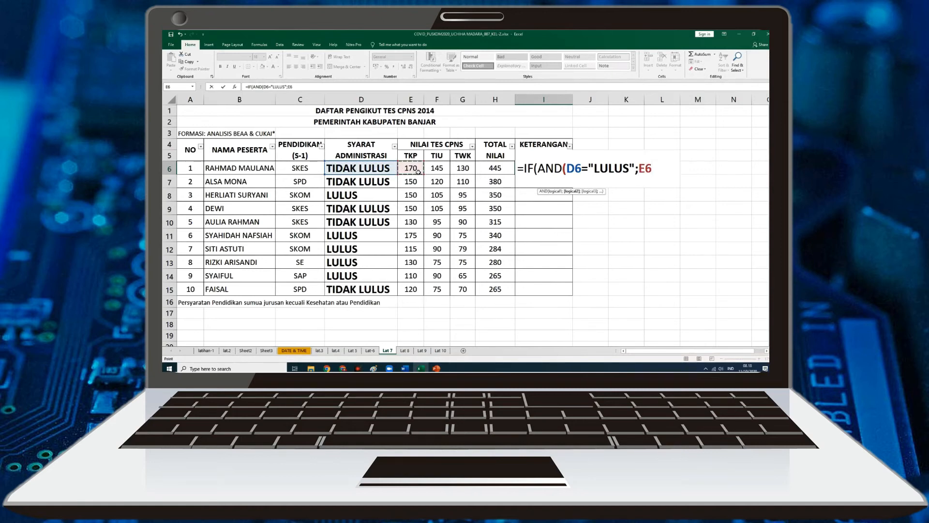
text(>=126)
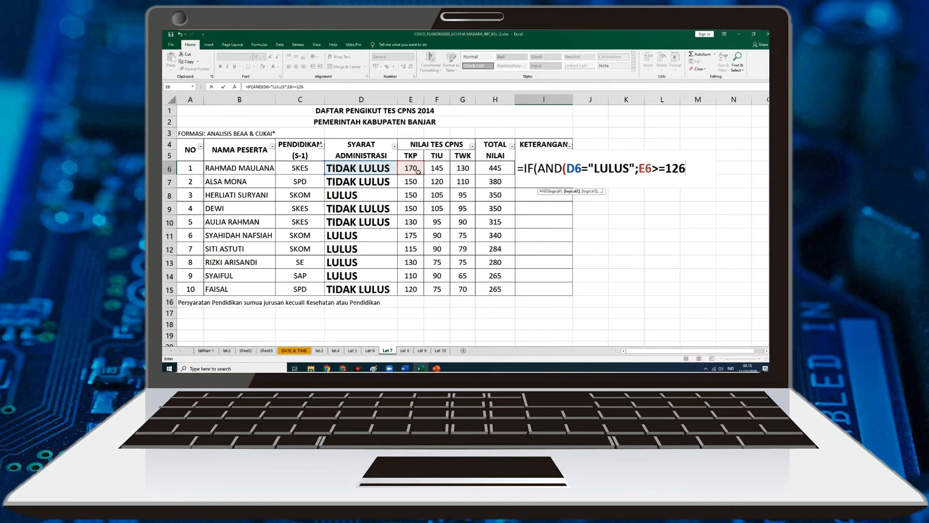
text(;)
Add F6>=75 and G6>=70 as the remaining AND conditions in I6 and close the AND test
click(443, 169)
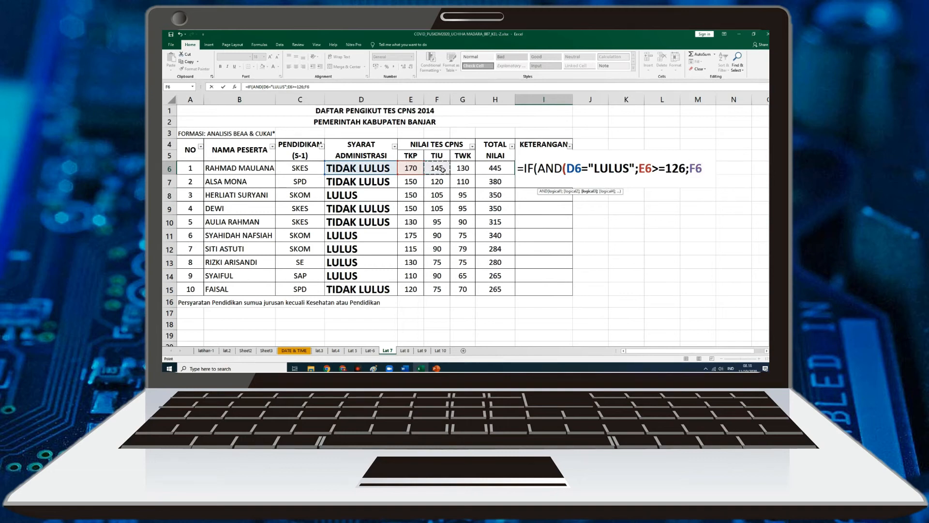
text(>=75;)
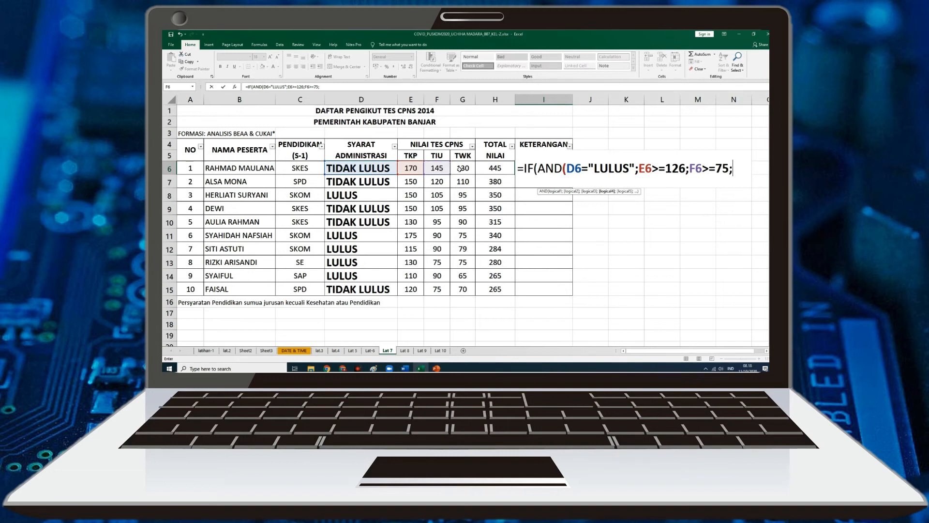
click(466, 168)
text(>=70)
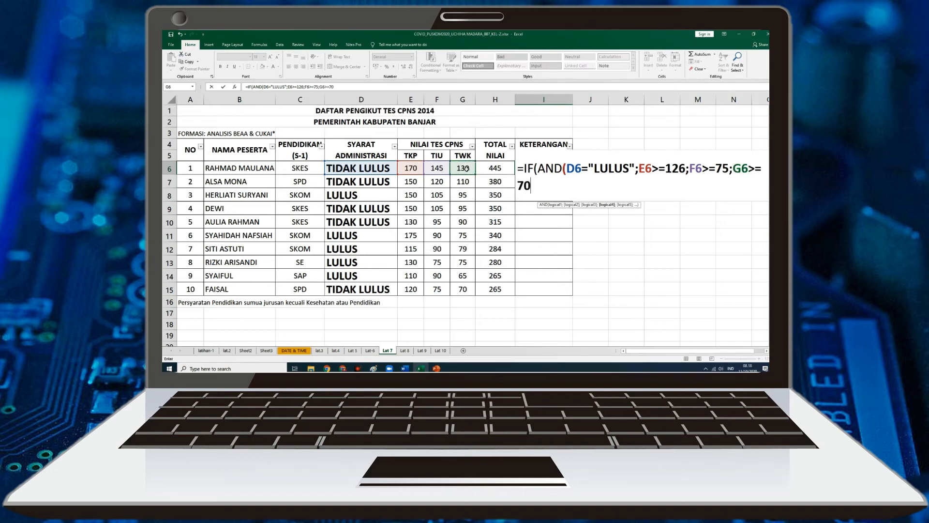
text())
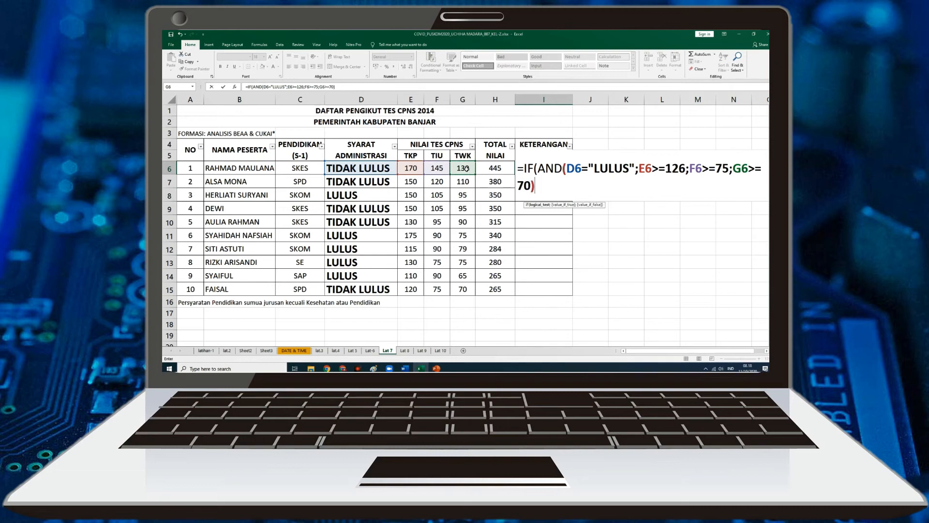
text(;)
text(BE)
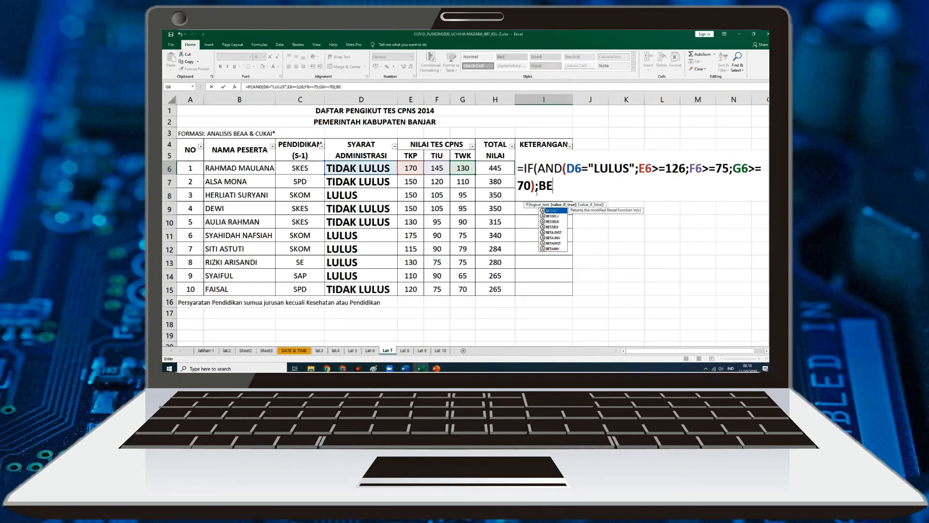
text(RHASIL)
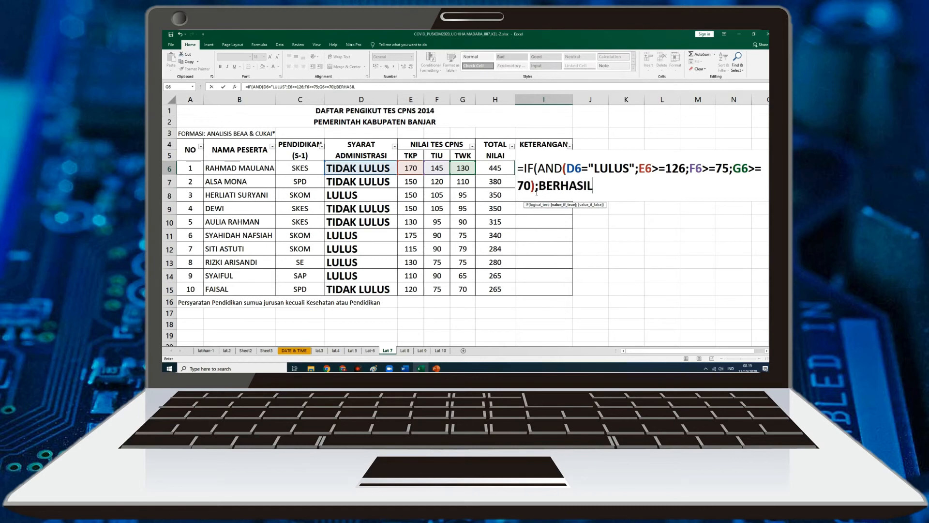
text(")
key(BackSpace)
key(BackSpace)
key(BackSpace)
key(BackSpace)
key(BackSpace)
key(BackSpace)
key(BackSpace)
key(BackSpace)
key(BackSpace)
key(BackSpace)
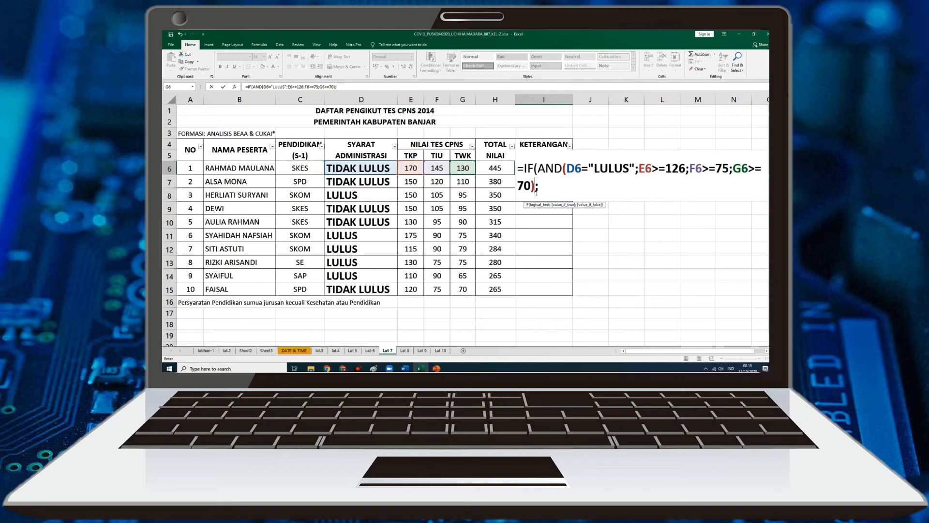
Complete the I6 formula with "BERHASIL" as the true result and "GAGAL" as the false result
text(;"BERHASIL)
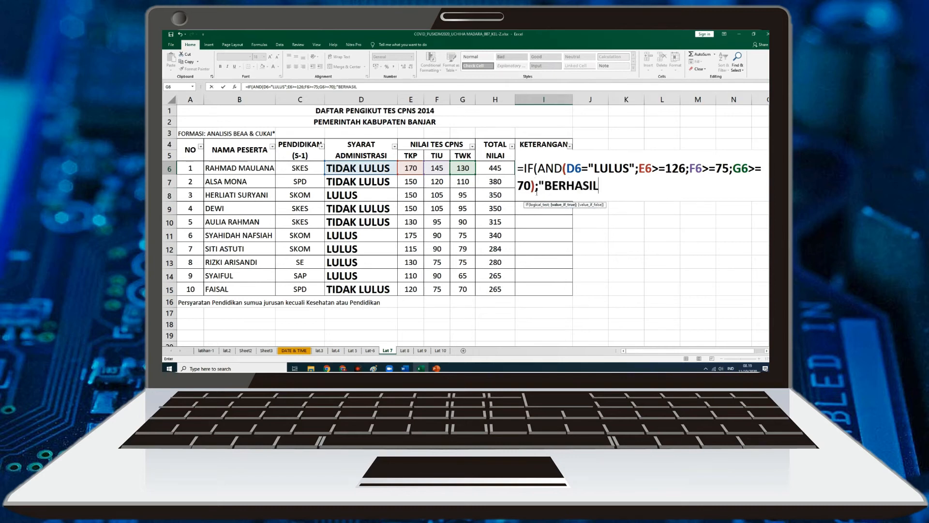
text(";)
text(")
text(GAFGA)
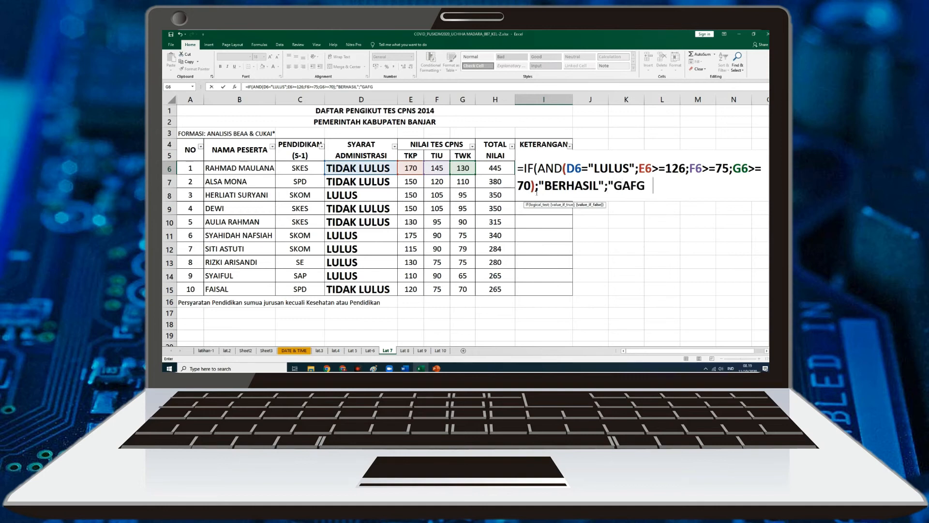
key(BackSpace)
key(BackSpace)
key(BackSpace)
text(GAL"))
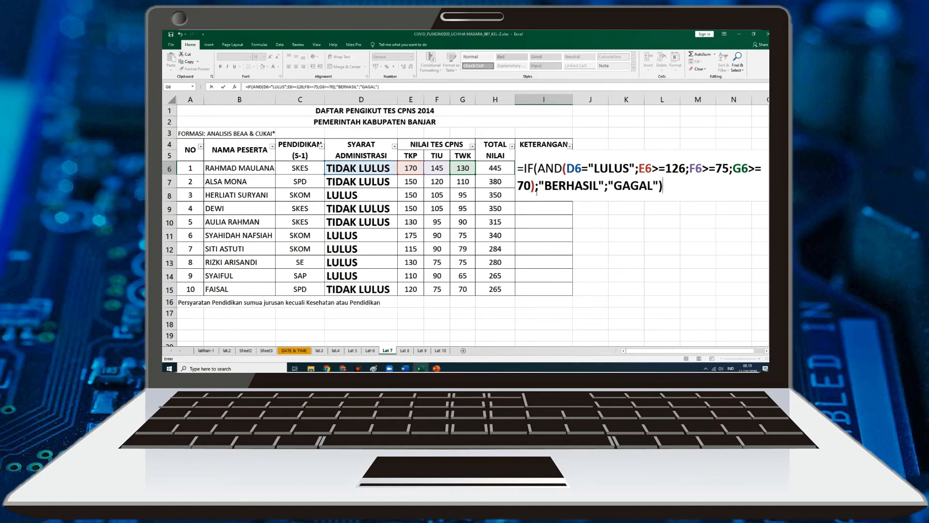
key(Return)
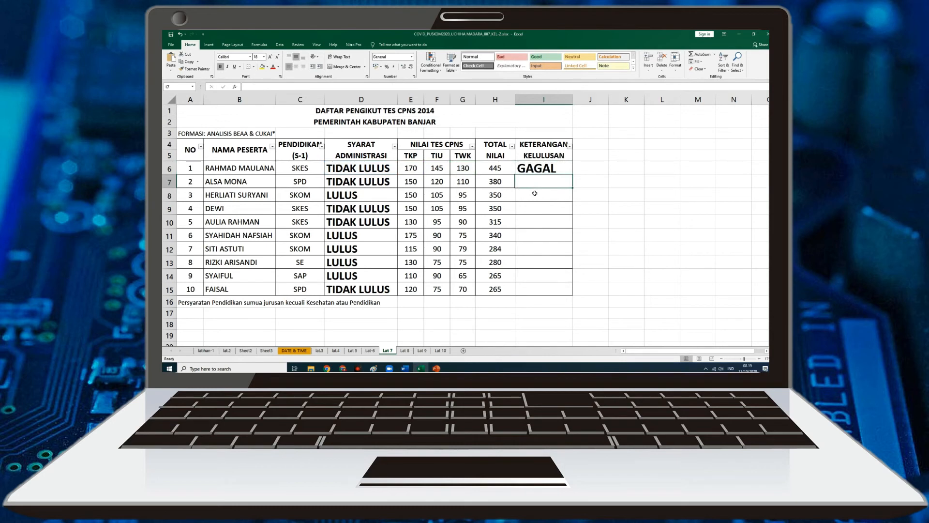
Fill the I6 pass status formula down the KETERANGAN KELULUSAN column to I15
click(338, 173)
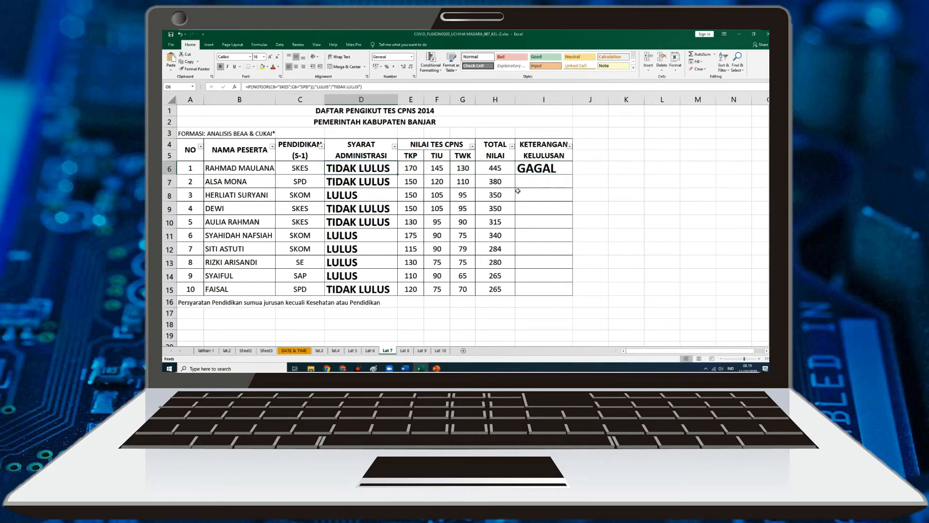
click(564, 173)
drag(573, 175, 575, 299)
Compare the KETERANGAN KELULUSAN results in rows 8, 11 and 13 with their administrative status and test scores
click(548, 199)
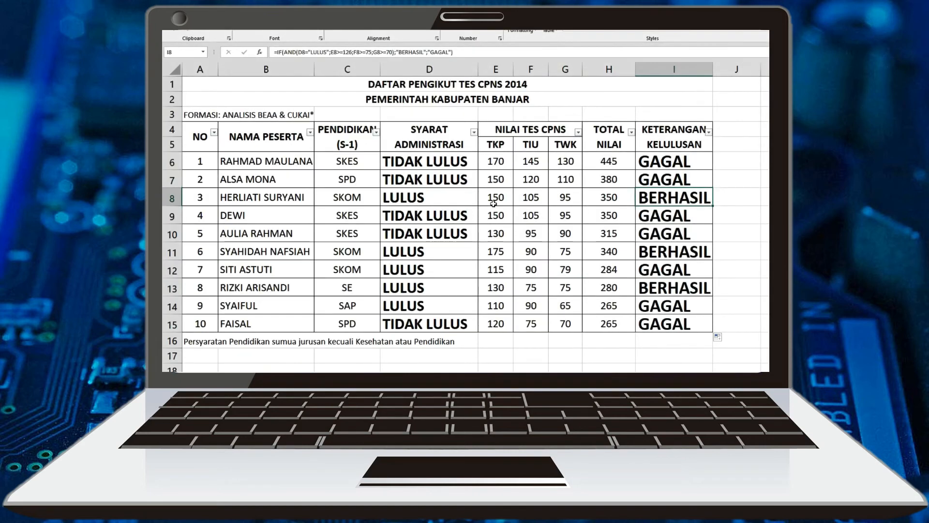
click(422, 204)
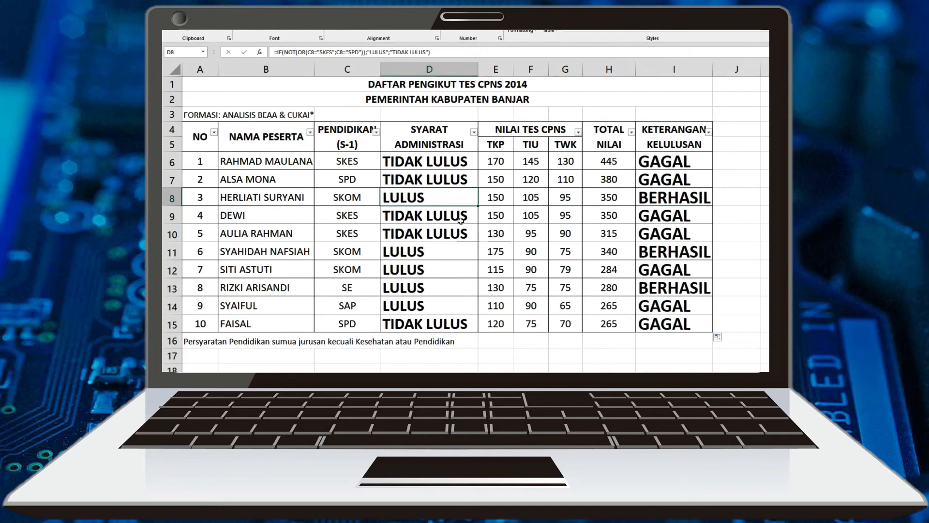
click(497, 202)
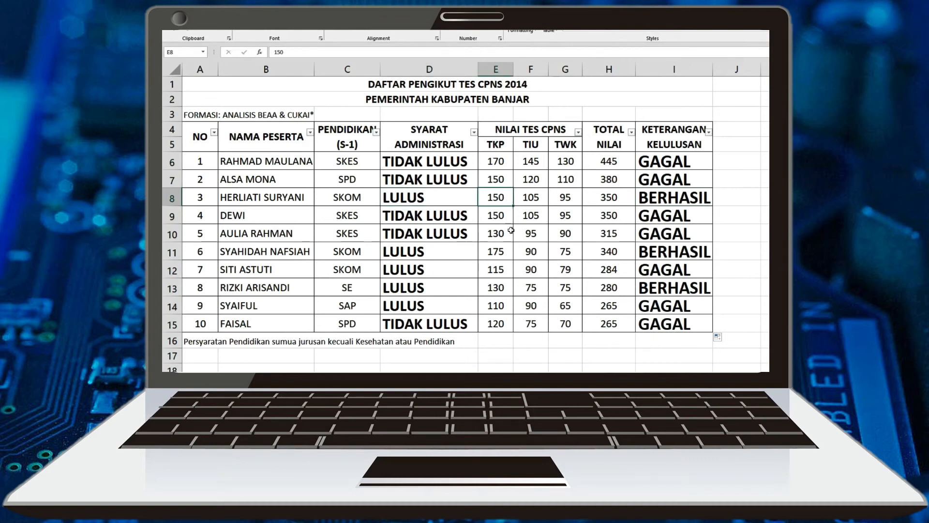
click(528, 202)
click(567, 203)
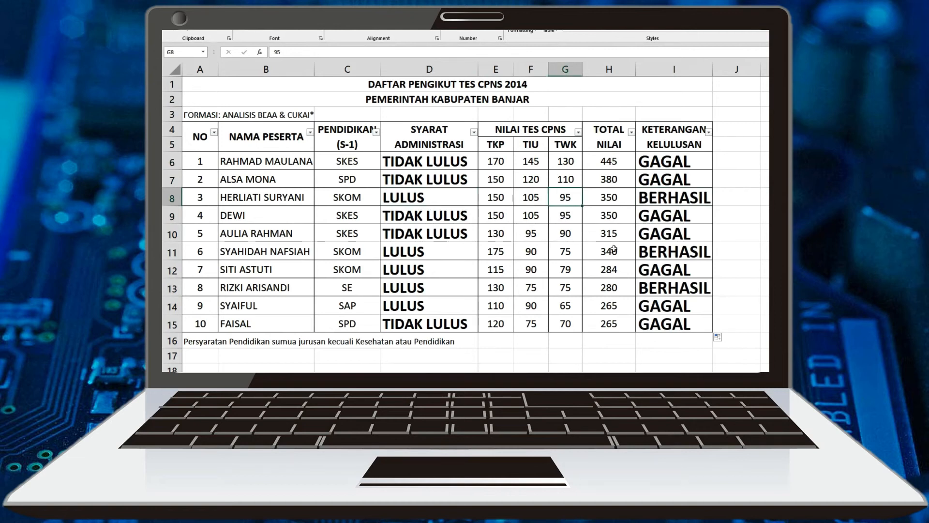
click(661, 258)
click(495, 259)
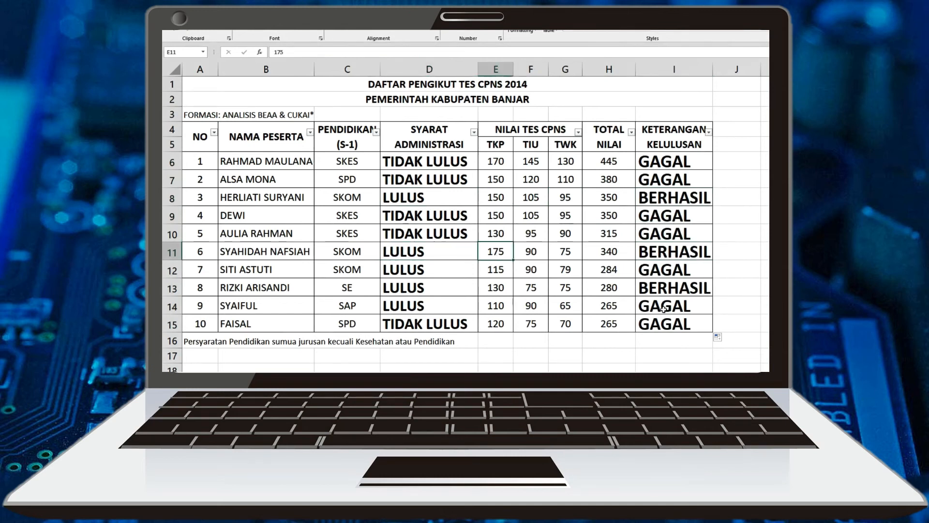
click(418, 290)
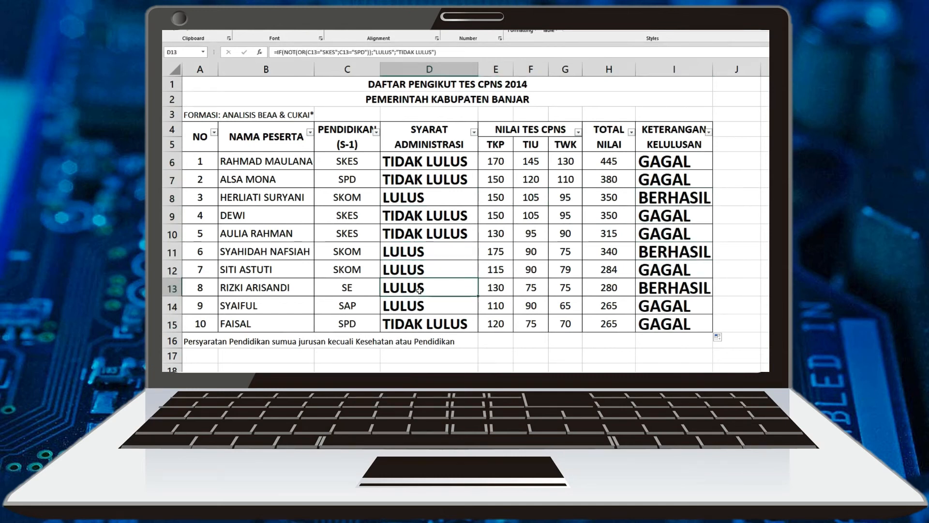
click(692, 292)
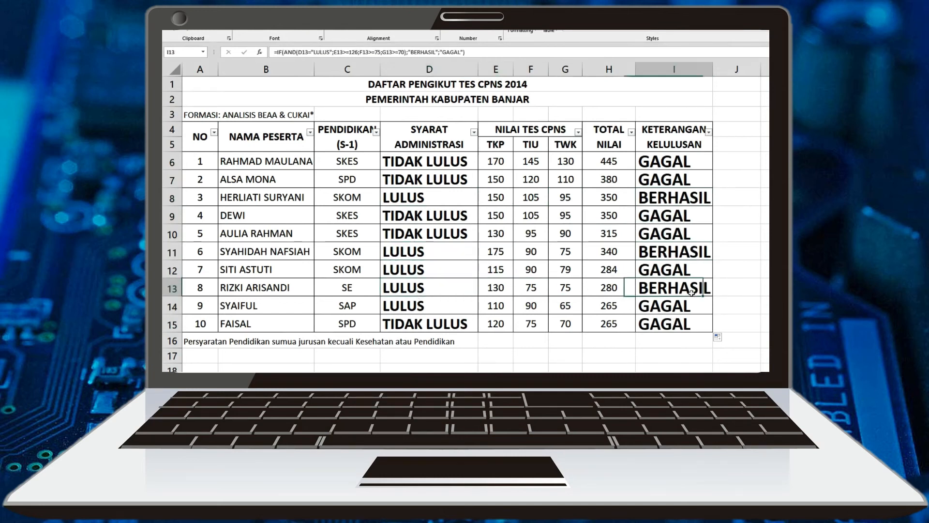
Examine the pass status in row 12 against its SYARAT ADMINISTRASI entry and its TKP, TIU and TWK scores
click(658, 276)
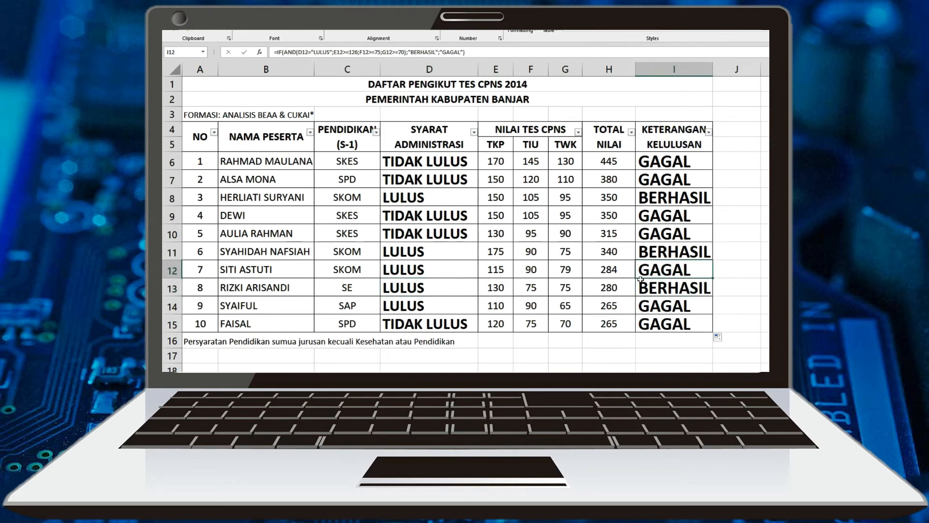
click(441, 271)
click(662, 273)
click(412, 275)
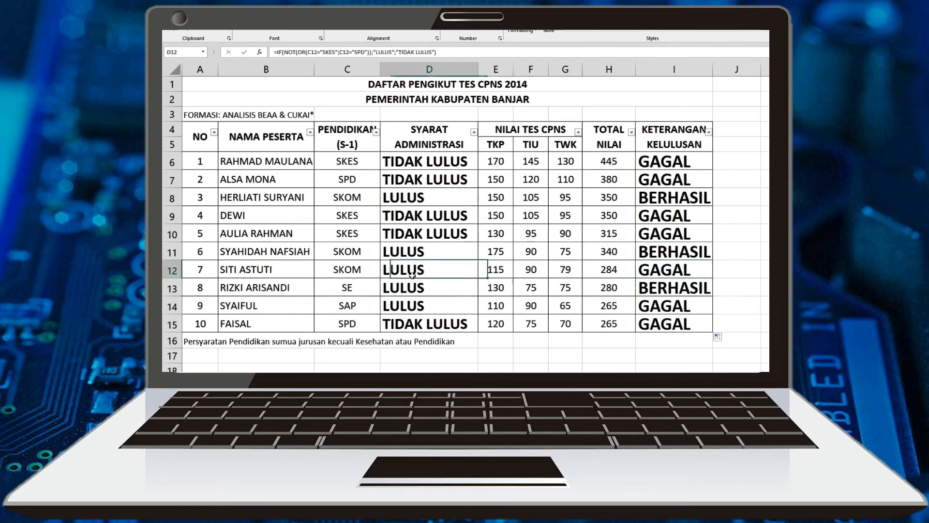
click(494, 271)
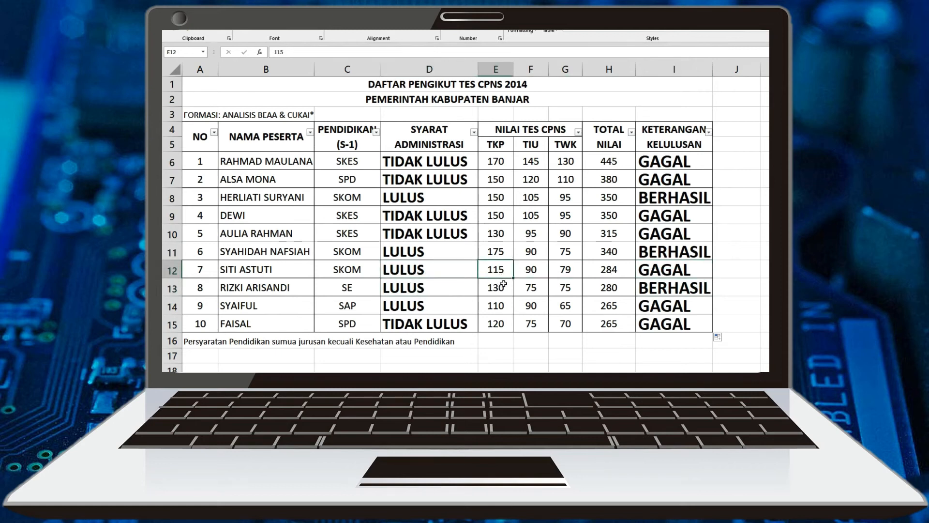
drag(531, 276, 562, 275)
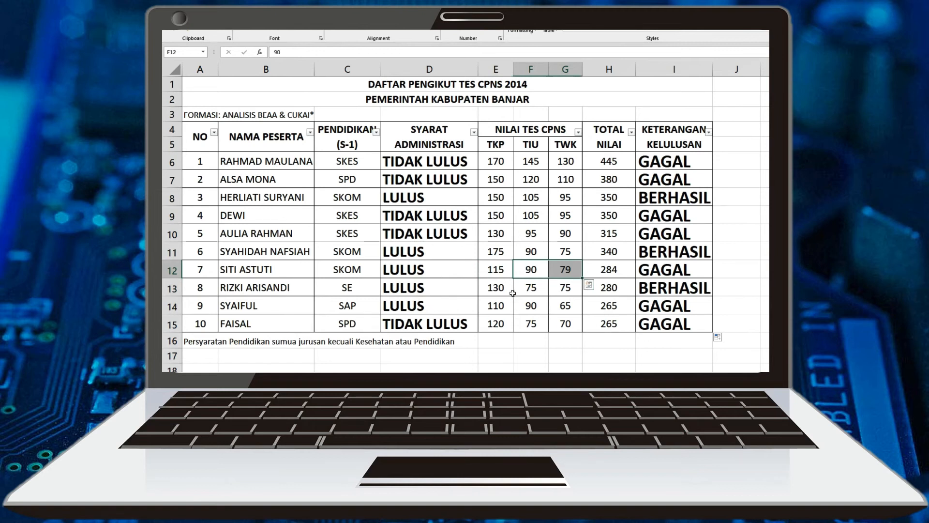
click(498, 274)
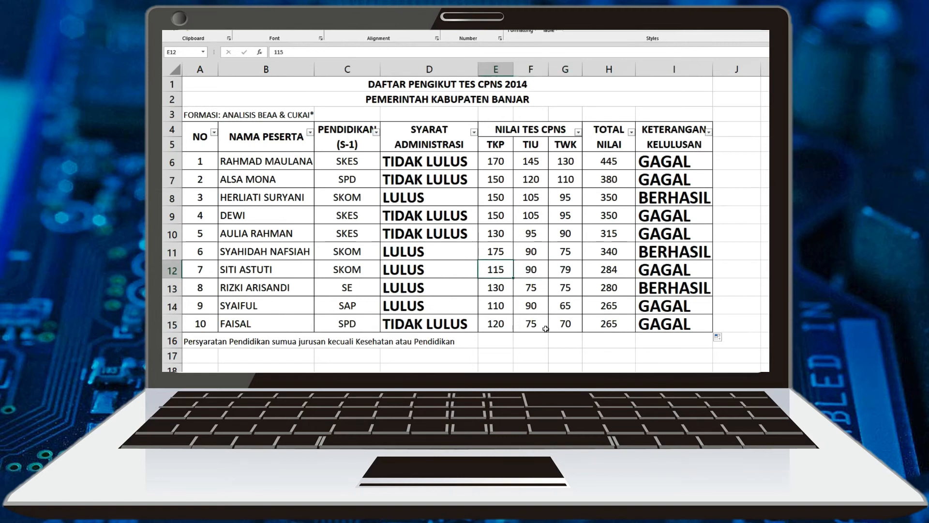
Compare the pass status in row 14 with its SYARAT ADMINISTRASI entry and its TKP, TIU and TWK scores
click(665, 310)
click(407, 314)
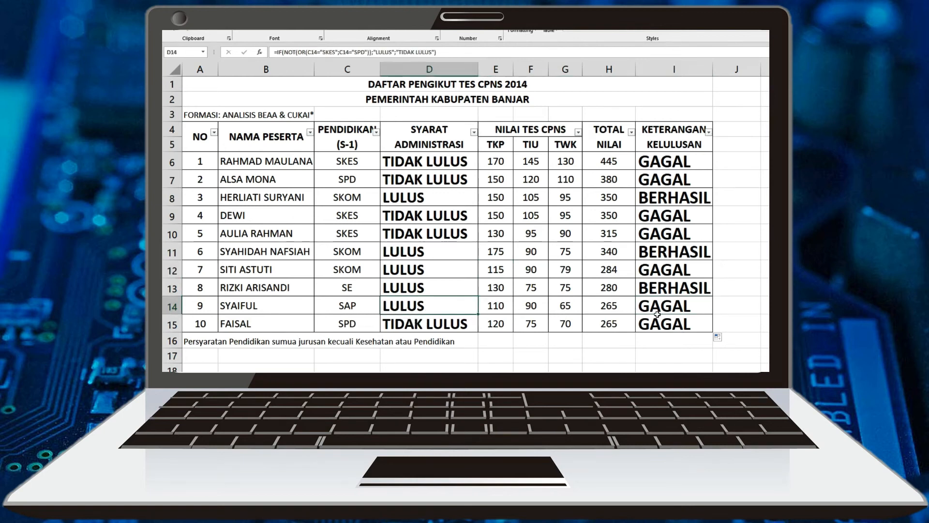
click(499, 313)
click(565, 312)
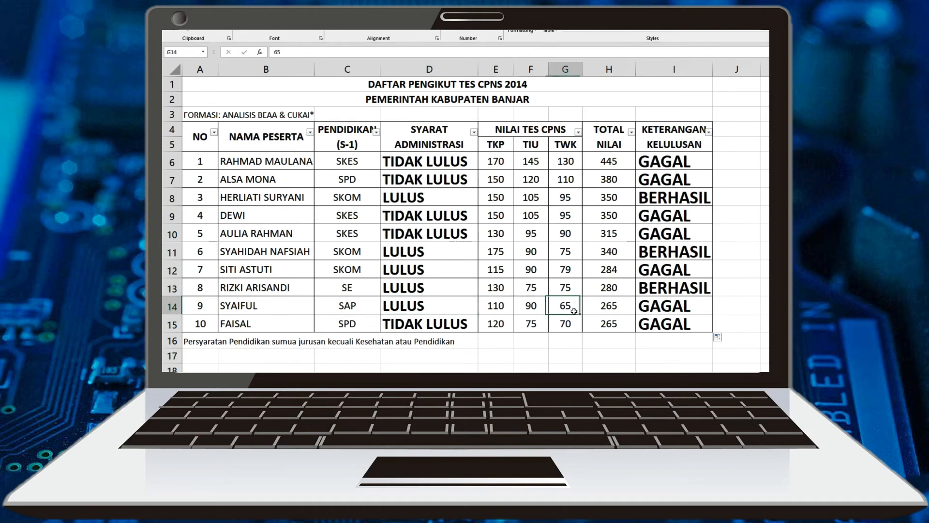
click(500, 311)
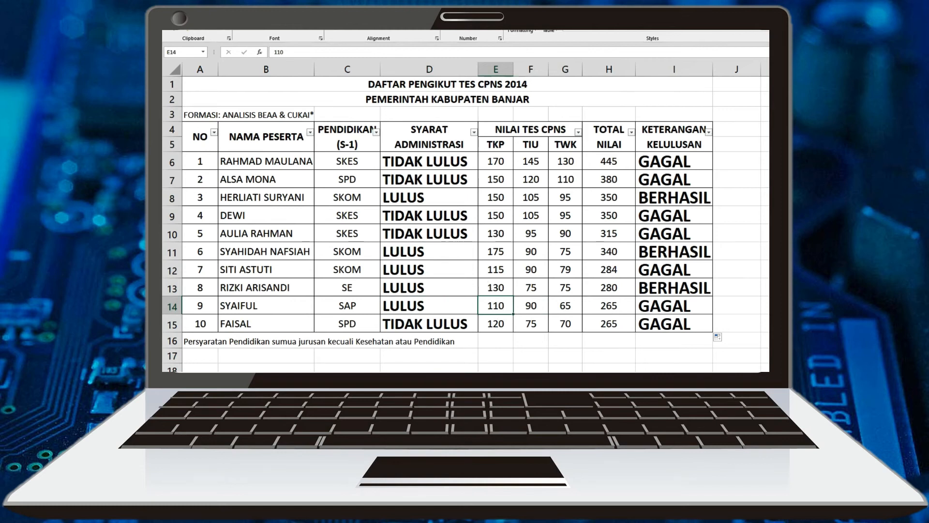
click(420, 305)
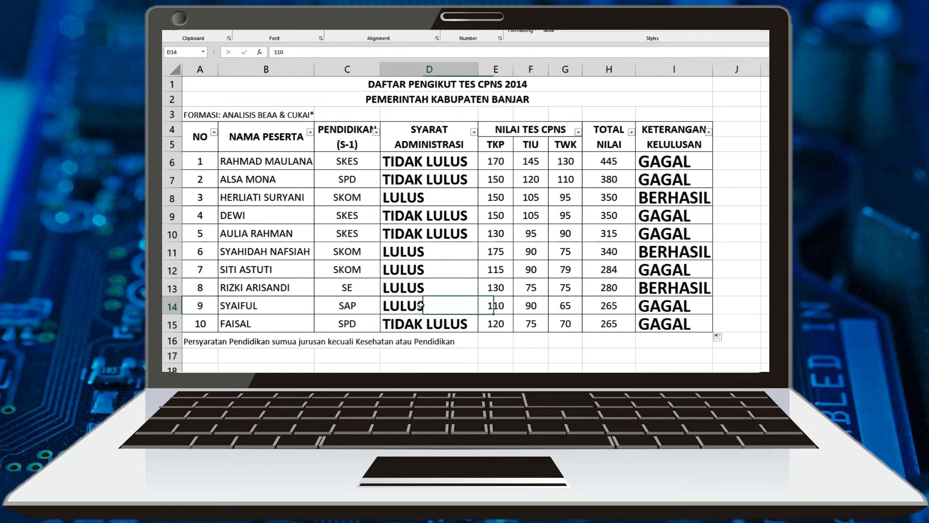
right_click(420, 304)
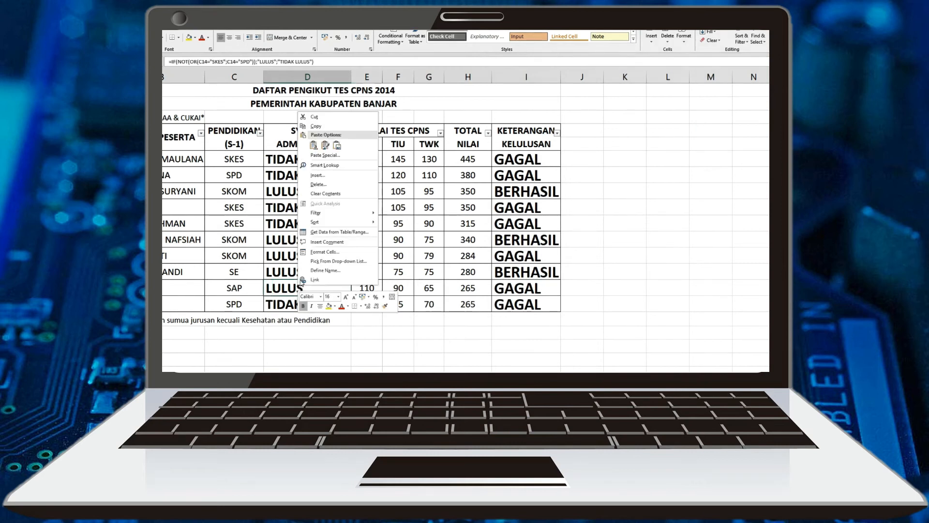
Display the IF-NOT-OR administrative check formula in D6 to review its SKES and SPD conditions
click(293, 162)
double_click(293, 163)
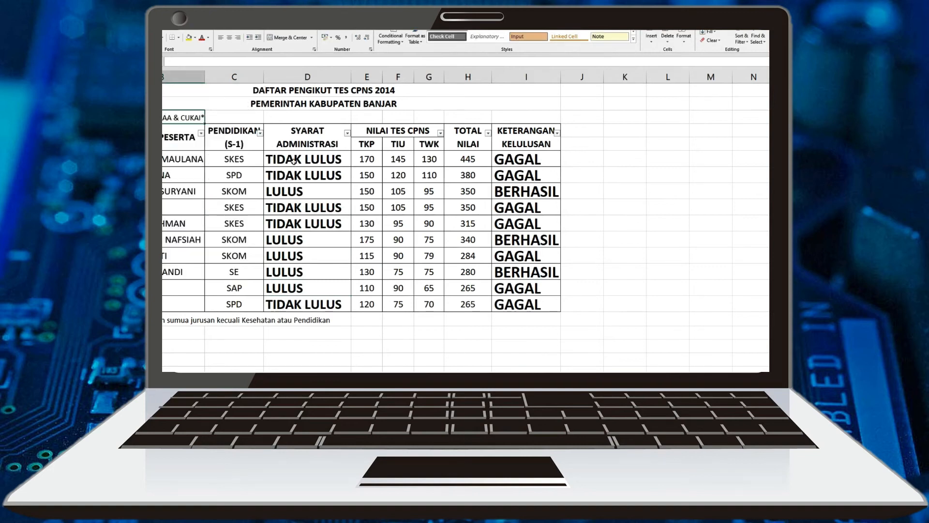
click(294, 161)
double_click(294, 161)
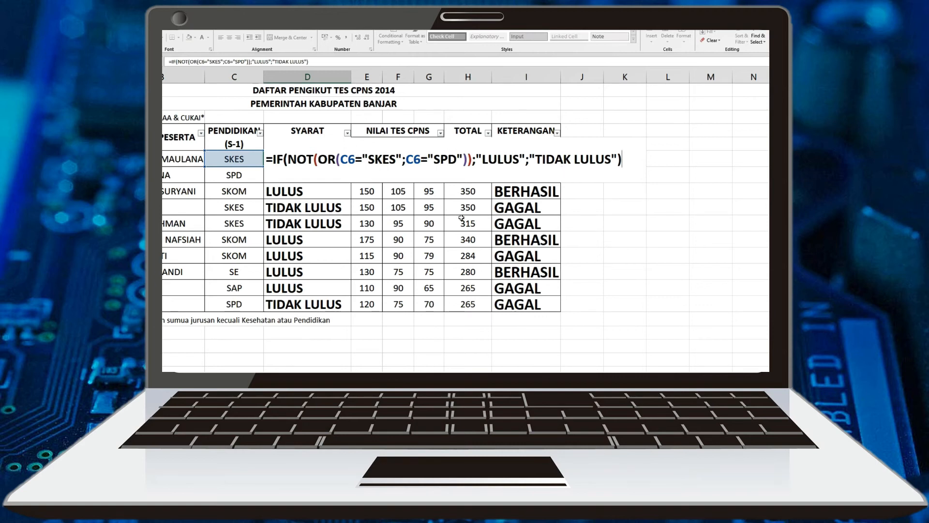
Review the IF-AND pass status formula in I6, including its administrative and minimum score conditions
key(Right)
key(Right)
key(Right)
key(Right)
key(Right)
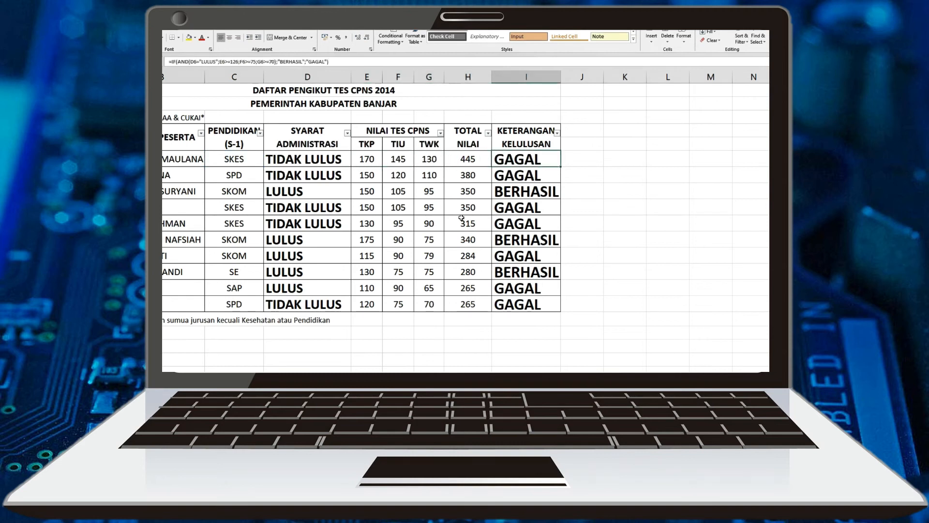
key(F2)
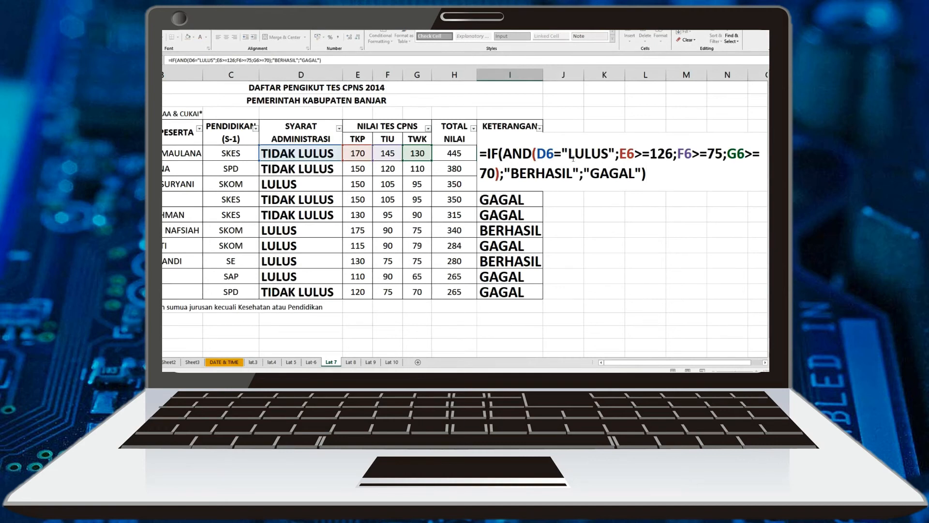
right_click(606, 156)
click(533, 160)
click(602, 245)
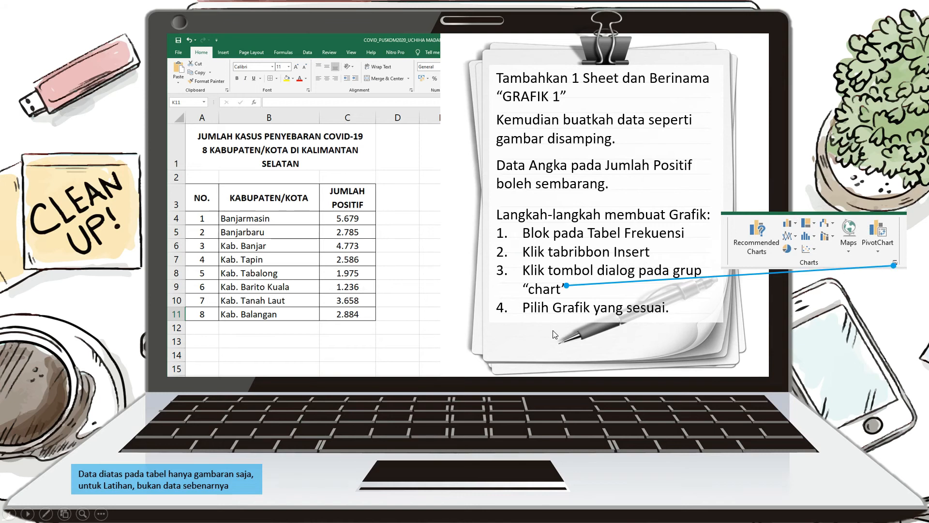
Make the COVID-19 table title in the merged cell A1 of the GRAFIK sheet bold
click(312, 265)
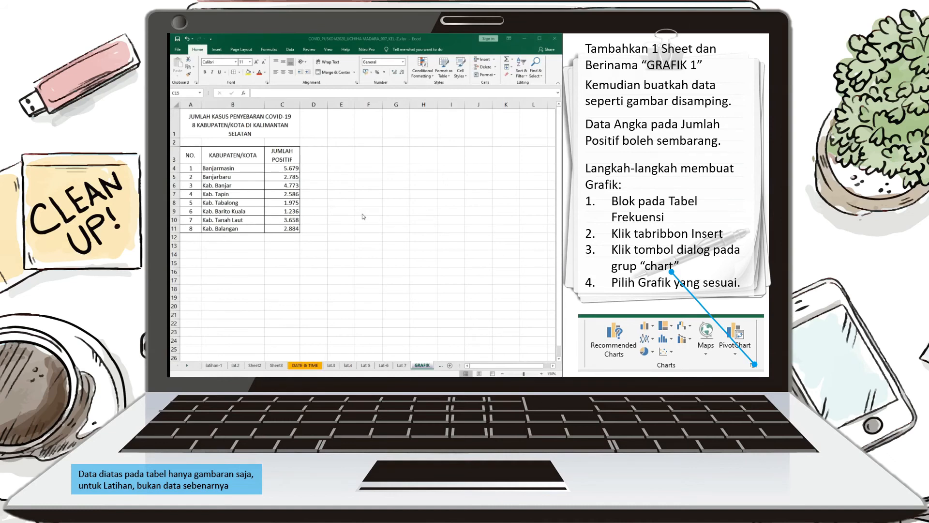
drag(199, 118, 256, 231)
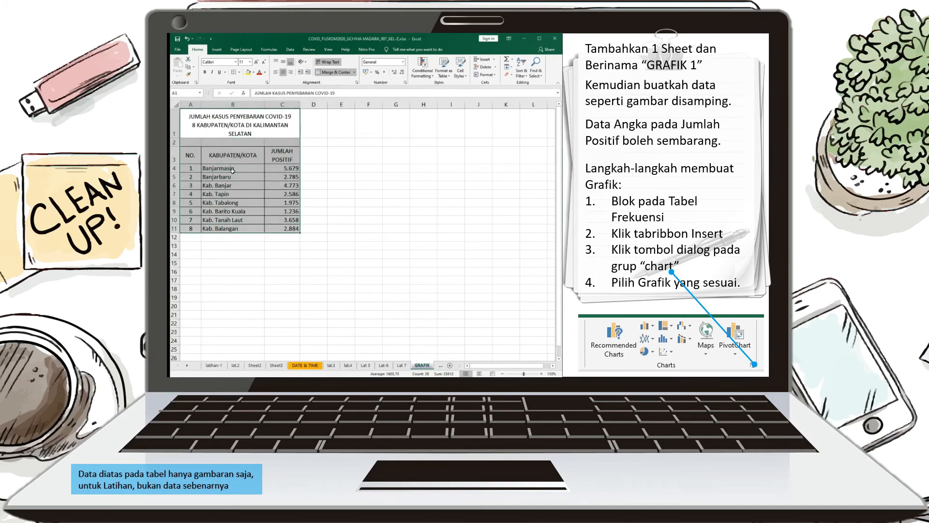
click(317, 162)
click(254, 134)
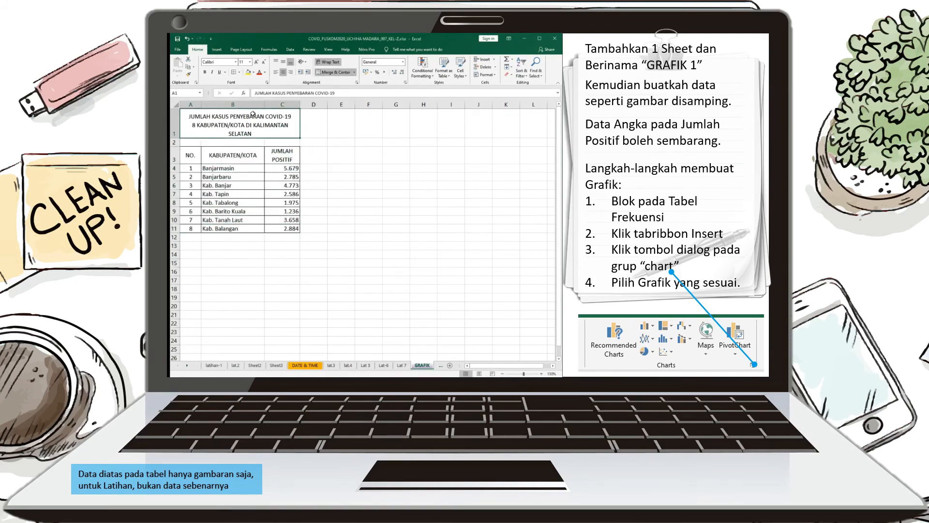
click(205, 73)
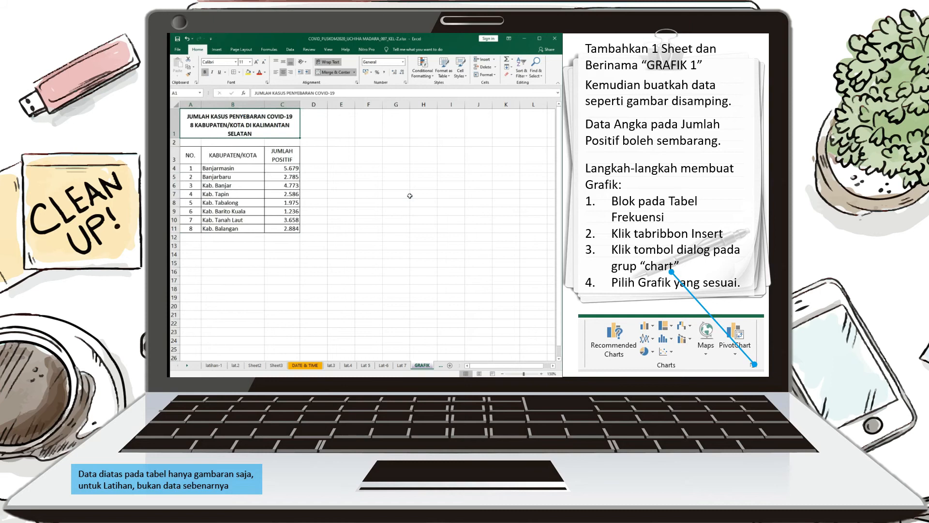
Colour the GRAFIK sheet tab with the darkest green theme colour
click(426, 333)
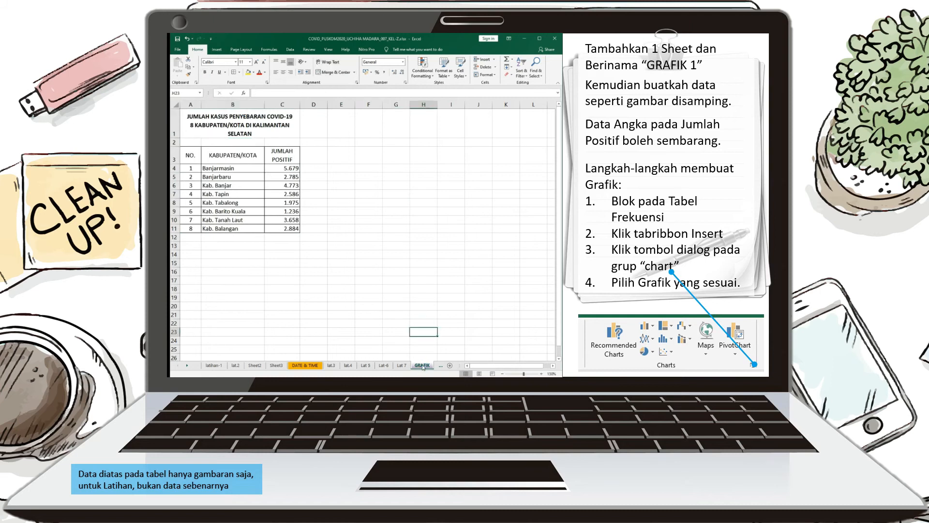
right_click(424, 365)
mouse_move(464, 336)
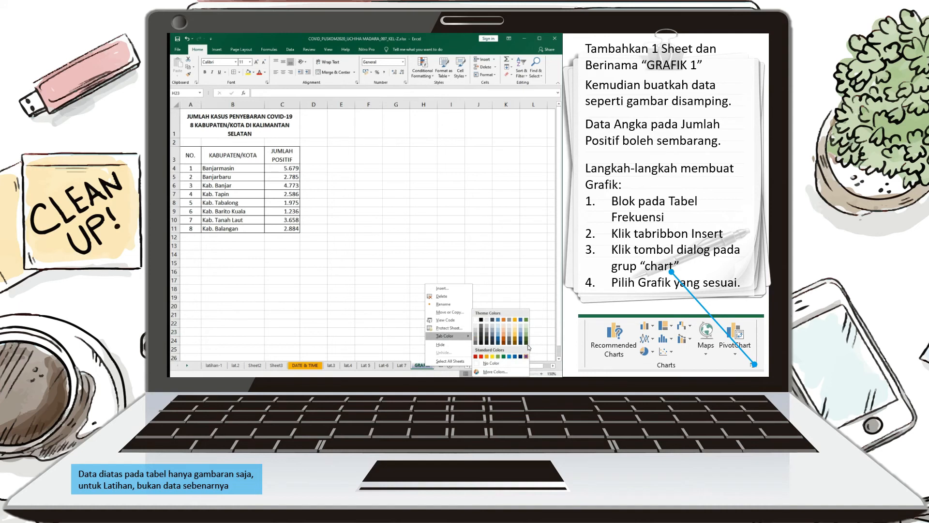
click(526, 341)
click(373, 308)
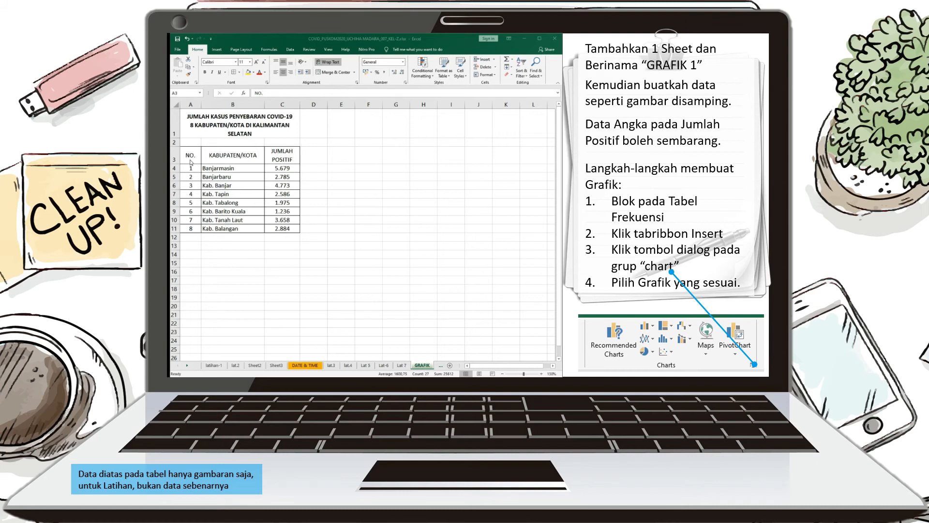
Examine the table range A3:C11 and the JUMLAH POSITIF figures in C4:C11
drag(192, 159, 289, 228)
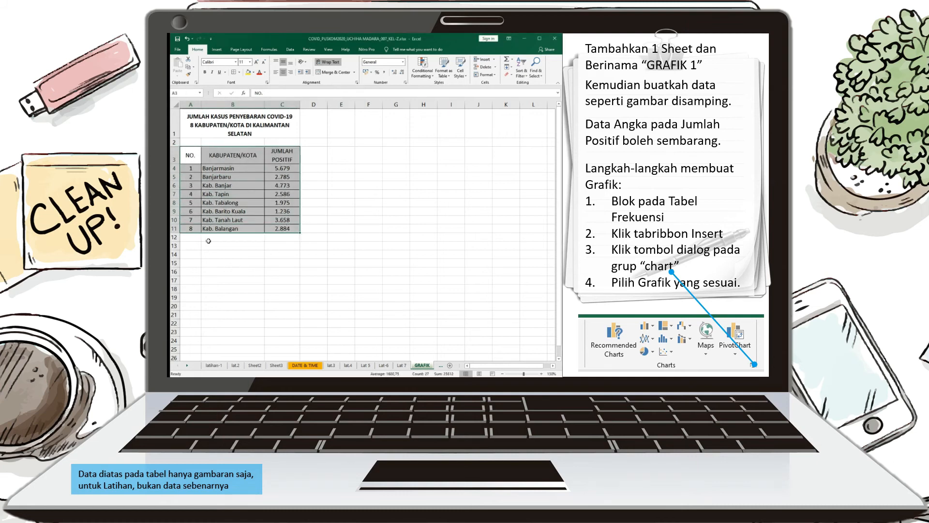
click(322, 223)
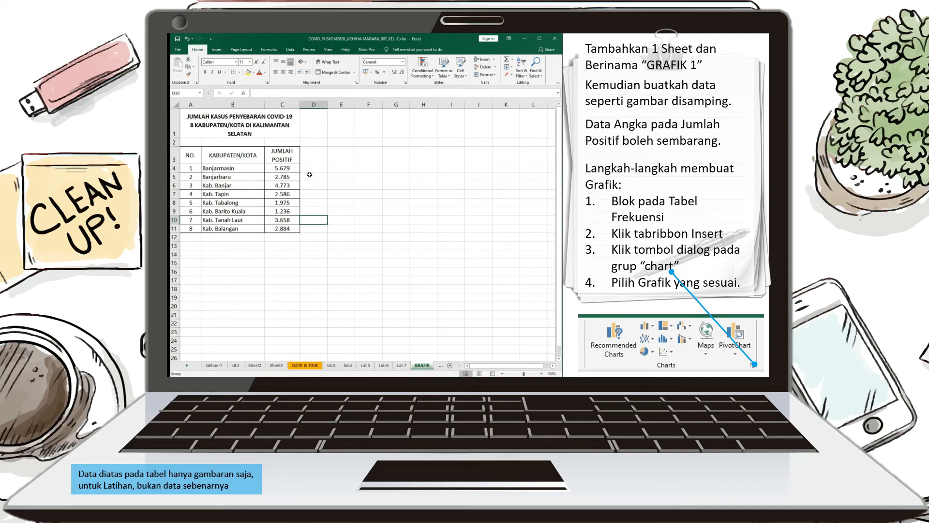
click(286, 160)
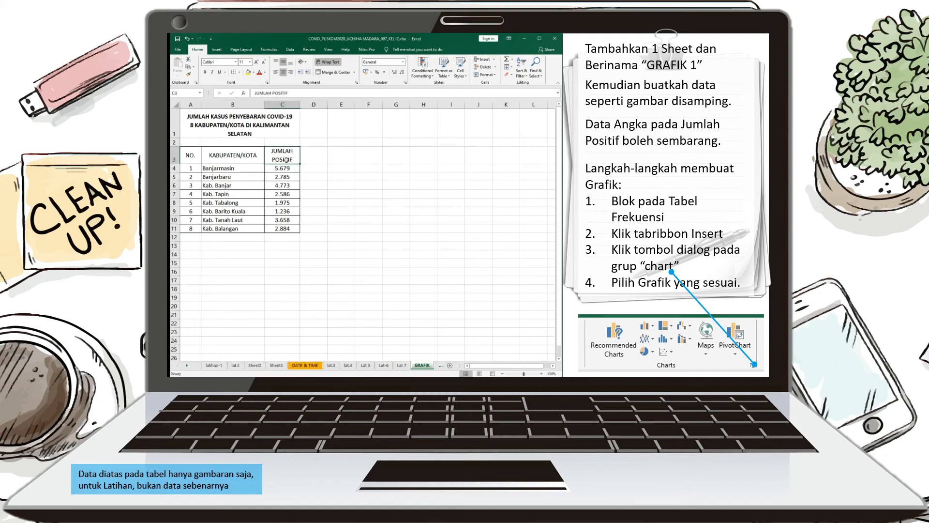
drag(290, 168, 291, 228)
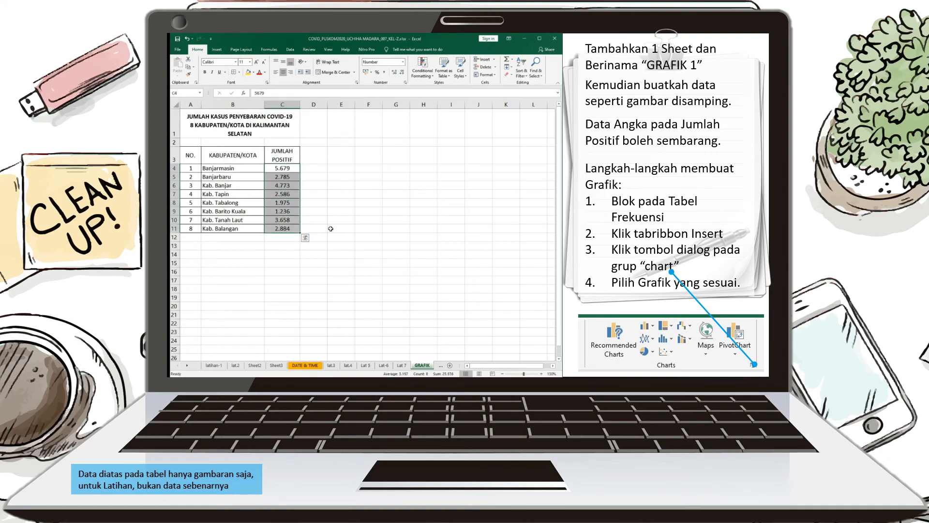
Add "(Pasien)" to the end of the JUMLAH POSITIF header in C3
double_click(296, 163)
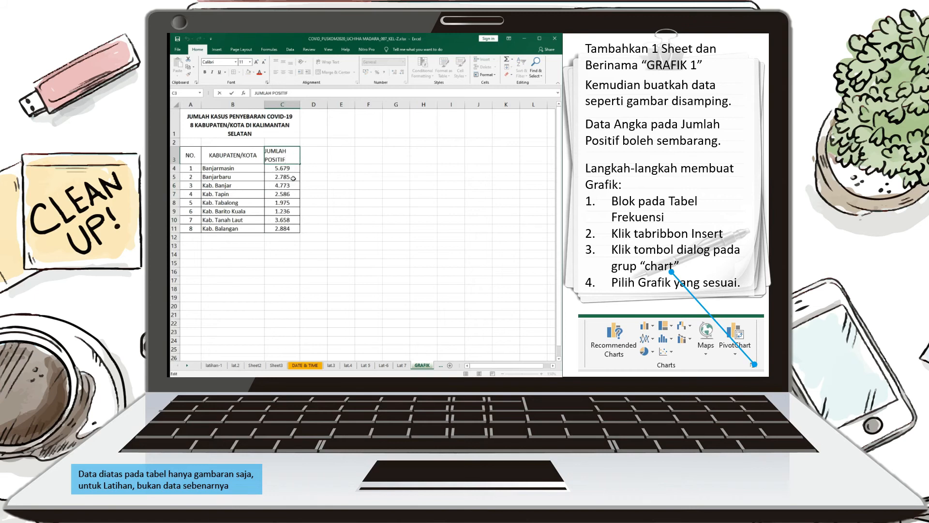
text((Pasien))
key(Return)
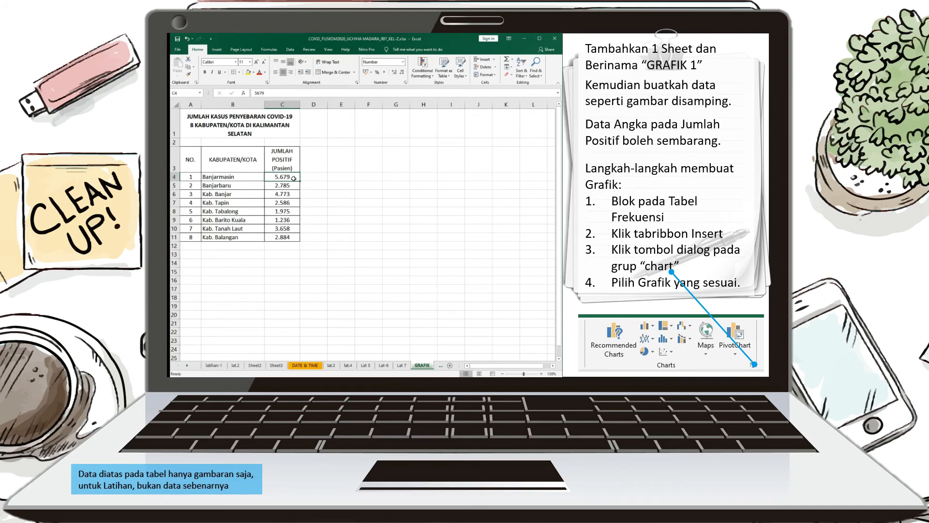
Append "Pasien" to the Banjarmasin figure so that C4 reads "5679 Pasien"
double_click(294, 178)
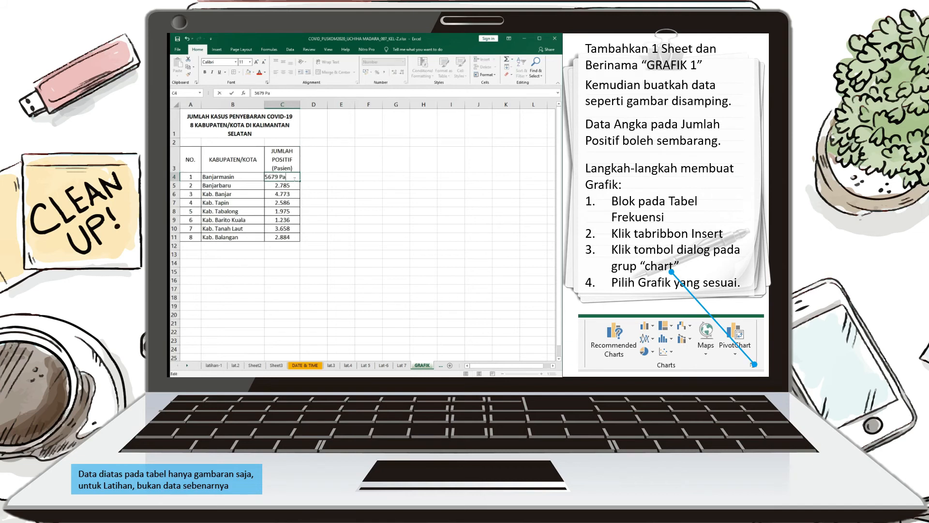
text(Pasien)
key(Return)
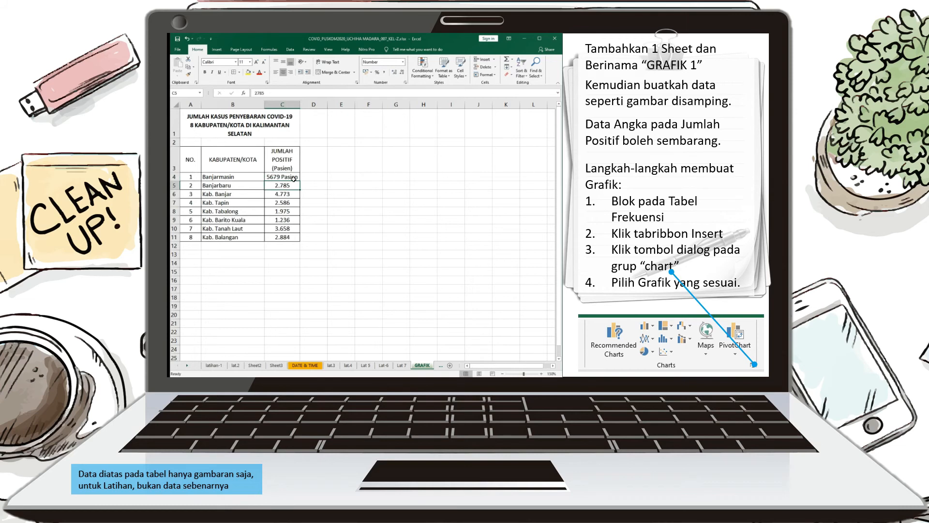
Remove the word "Pasien" from the Banjarmasin figure in C4, leaving only the number 5679
click(295, 168)
double_click(295, 169)
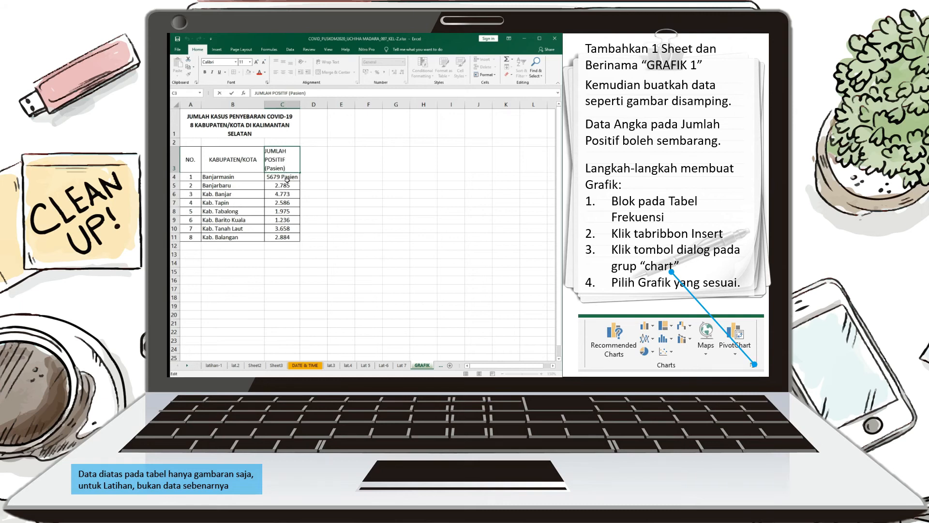
key(Return)
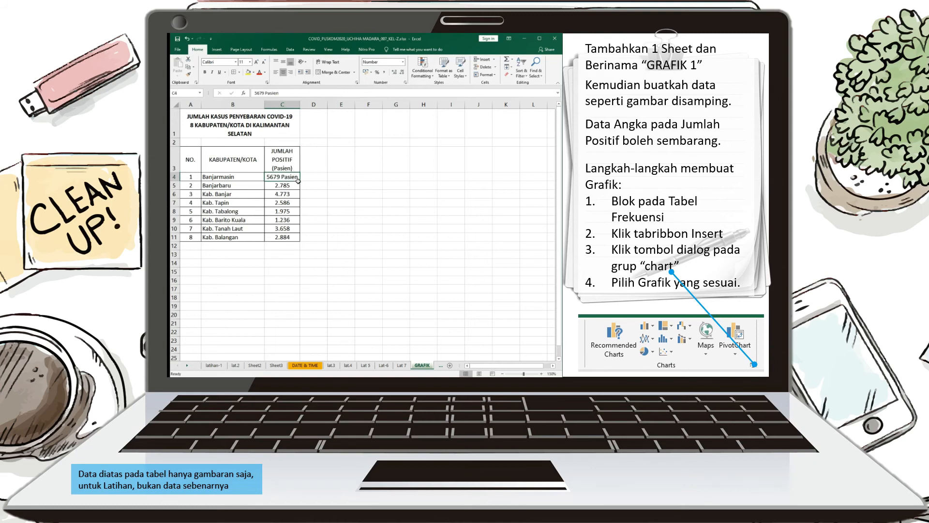
double_click(290, 178)
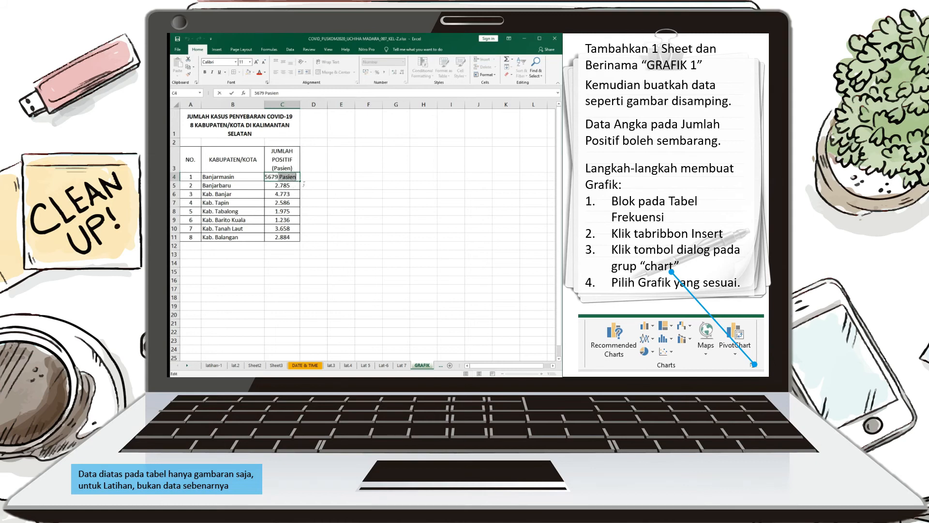
key(BackSpace)
click(354, 205)
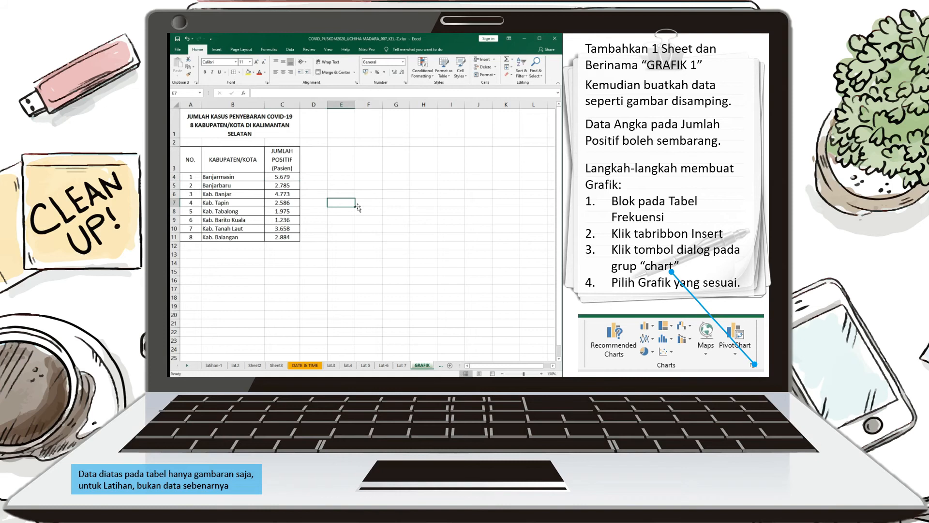
Delete "(Pasien)" from the C3 header so that it reads "JUMLAH POSITIF"
double_click(295, 169)
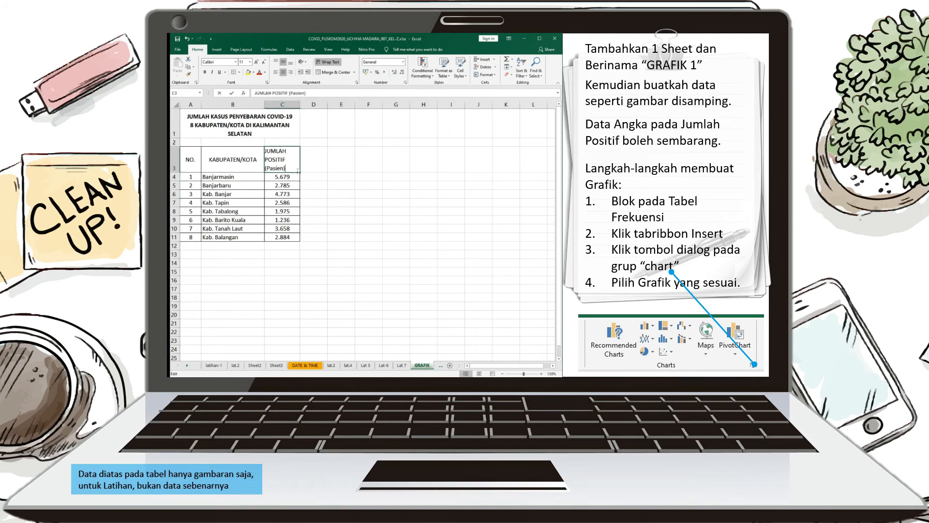
key(BackSpace)
key(BackSpace)
key(BackSpace)
key(BackSpace)
key(BackSpace)
key(BackSpace)
key(BackSpace)
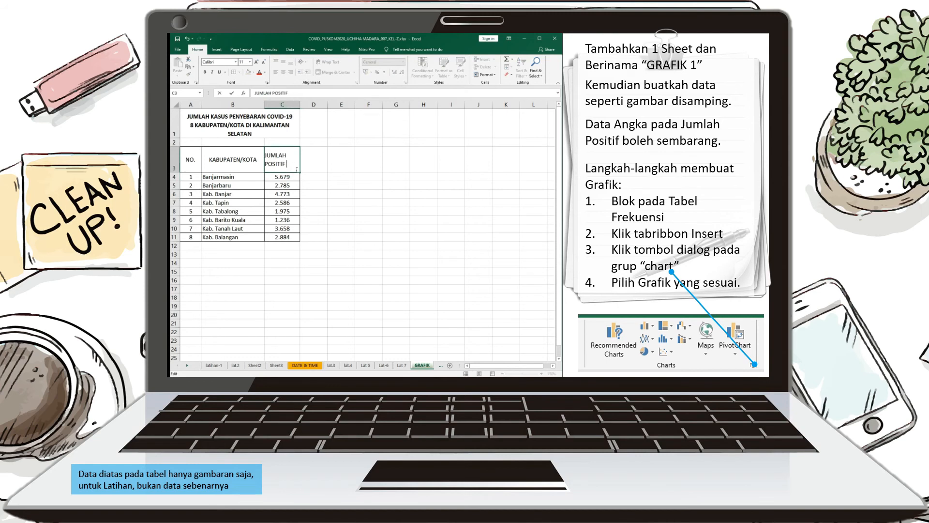
key(Return)
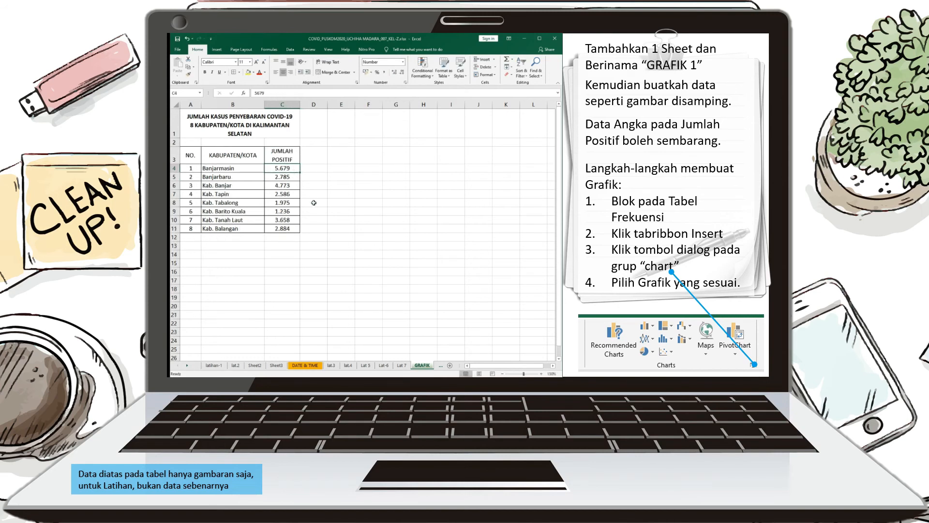
Make the table's header row A3:C3 bold
drag(191, 155, 285, 156)
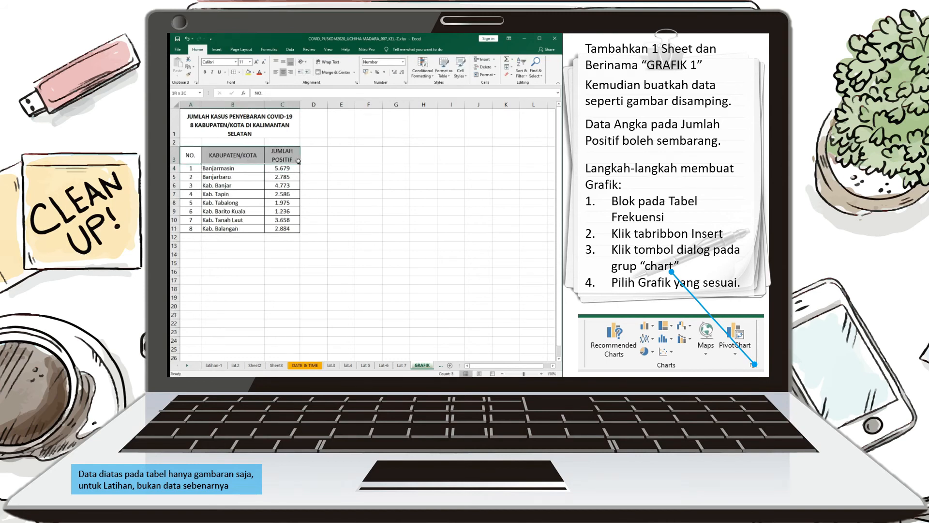
click(204, 72)
click(341, 203)
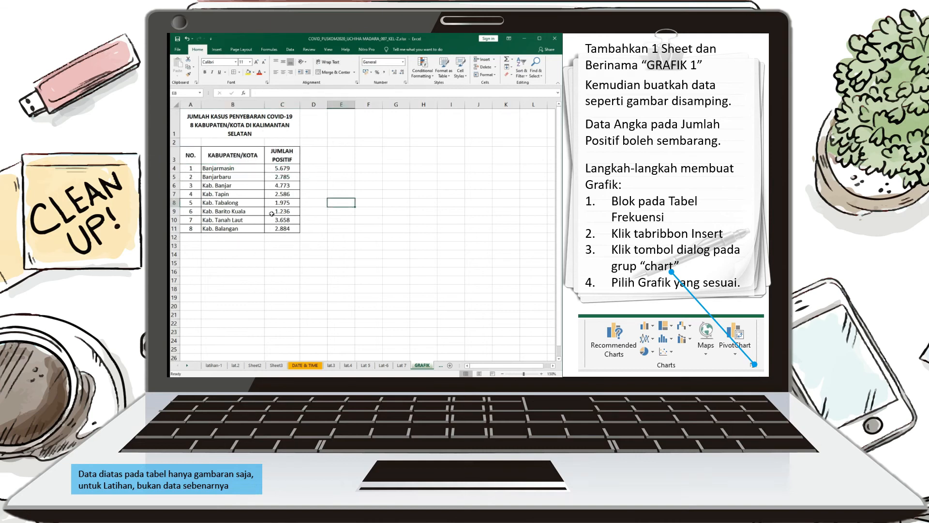
drag(288, 169, 288, 231)
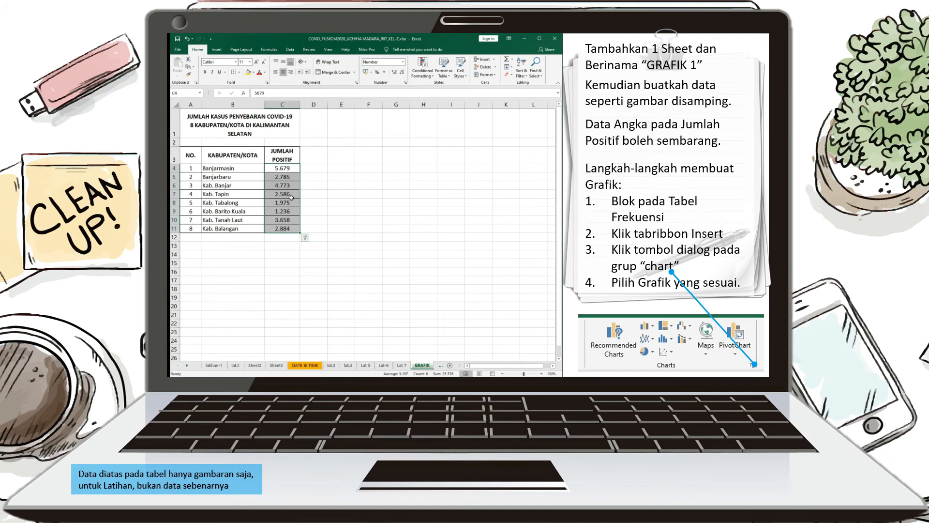
click(330, 229)
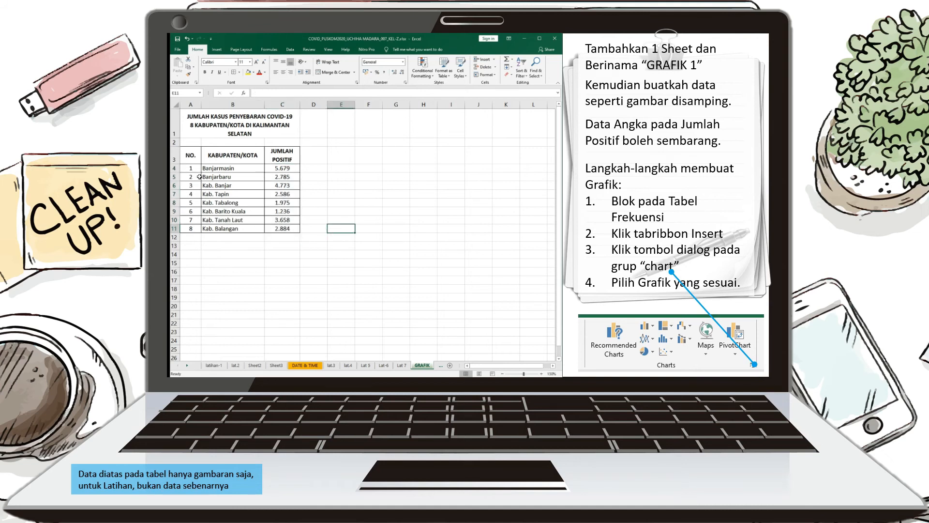
Open the full Insert Chart dialog for the table range A3:C11 and move it off the table
drag(191, 157, 291, 230)
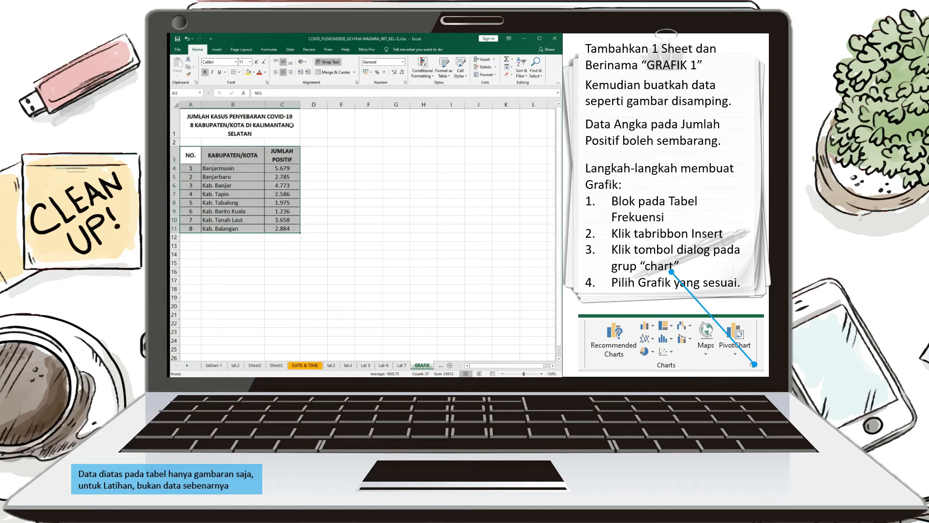
click(217, 50)
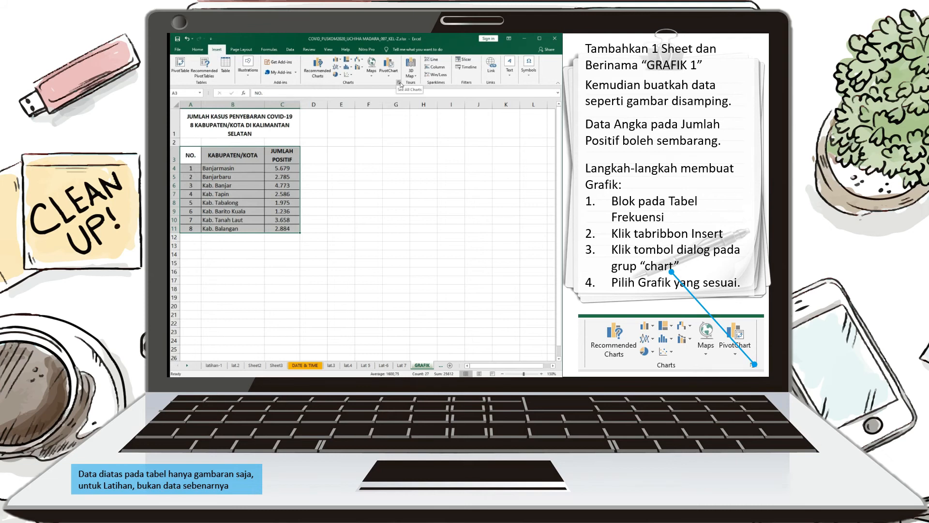
click(338, 59)
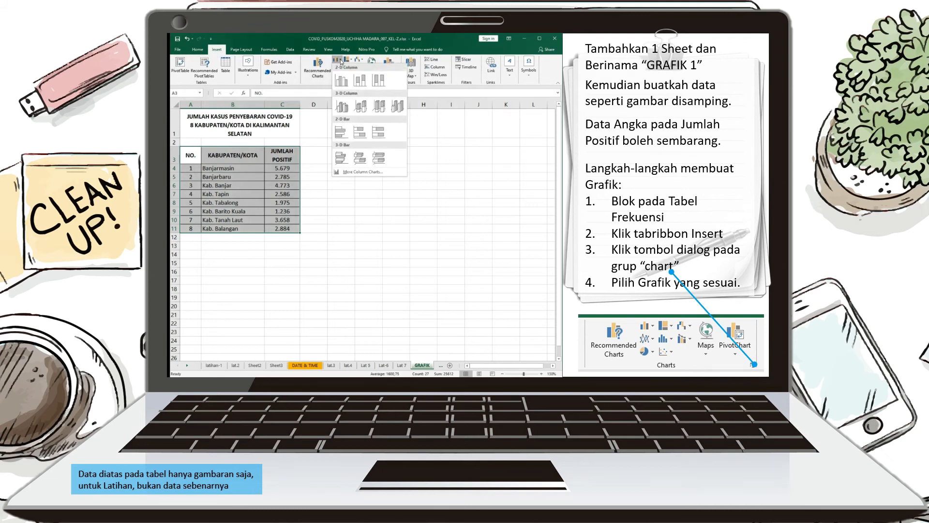
click(340, 60)
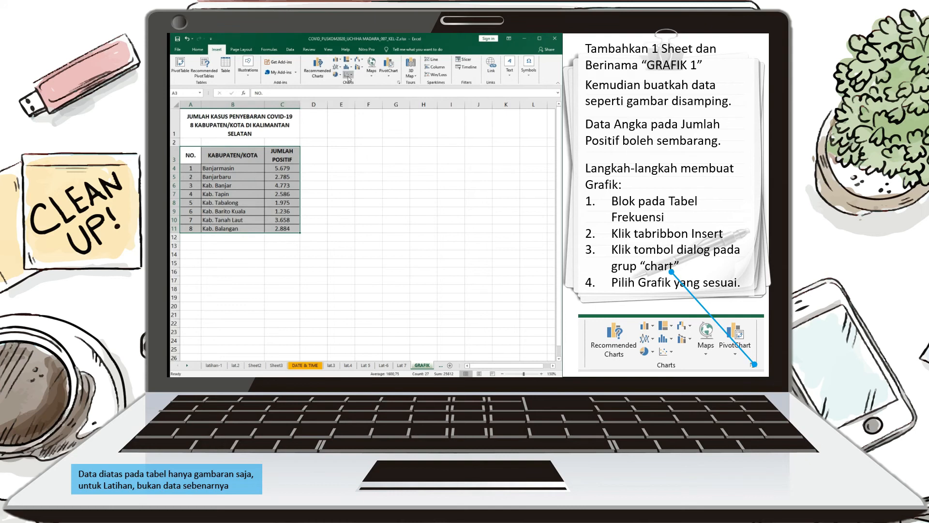
click(398, 84)
drag(350, 113, 420, 107)
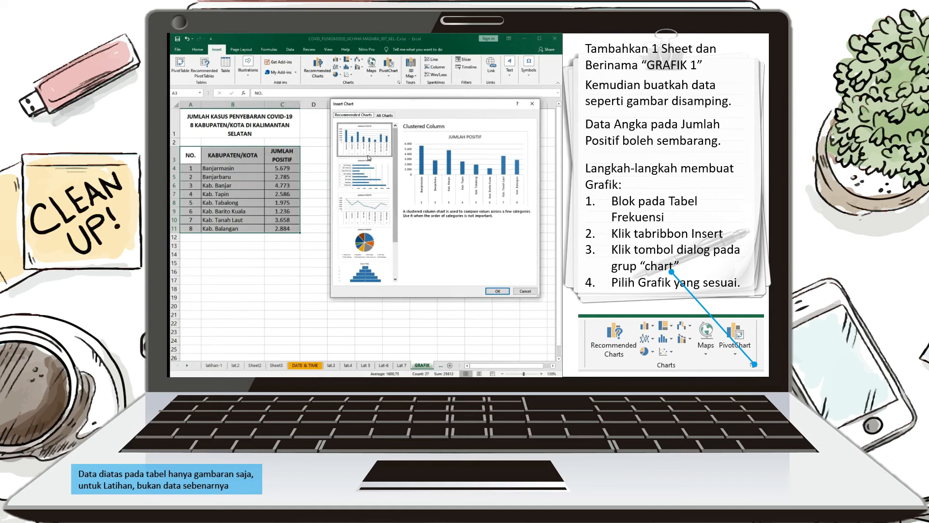
Examine the available chart types for the table, previewing recommended, column, line, pie, 3-D pie, bar, combo and funnel charts
click(385, 117)
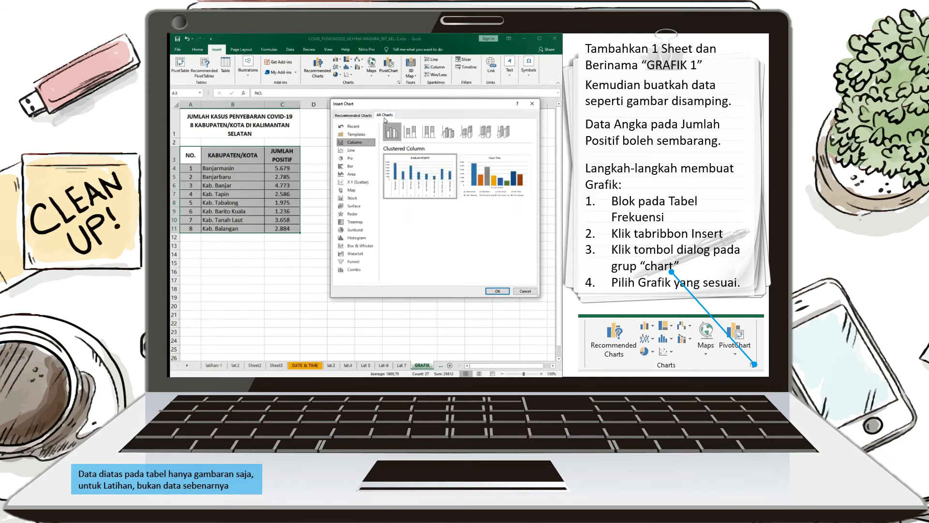
click(349, 117)
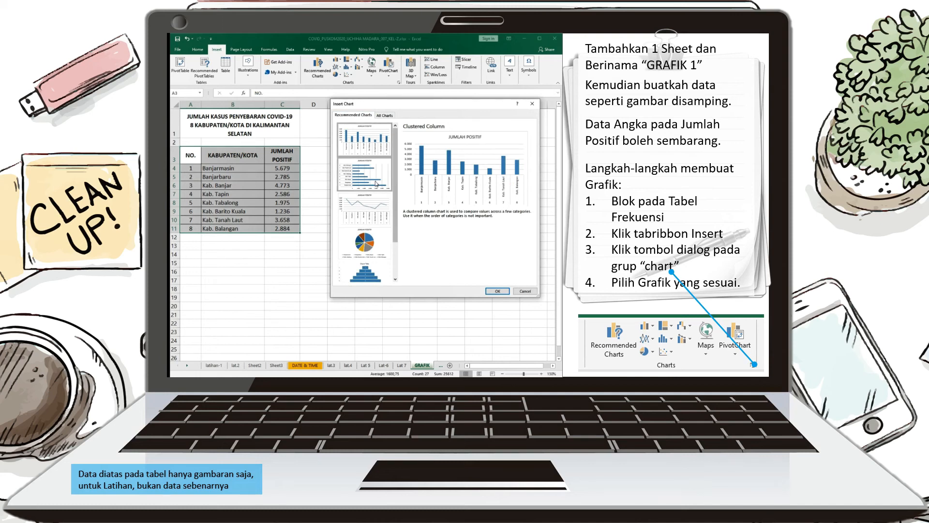
click(376, 204)
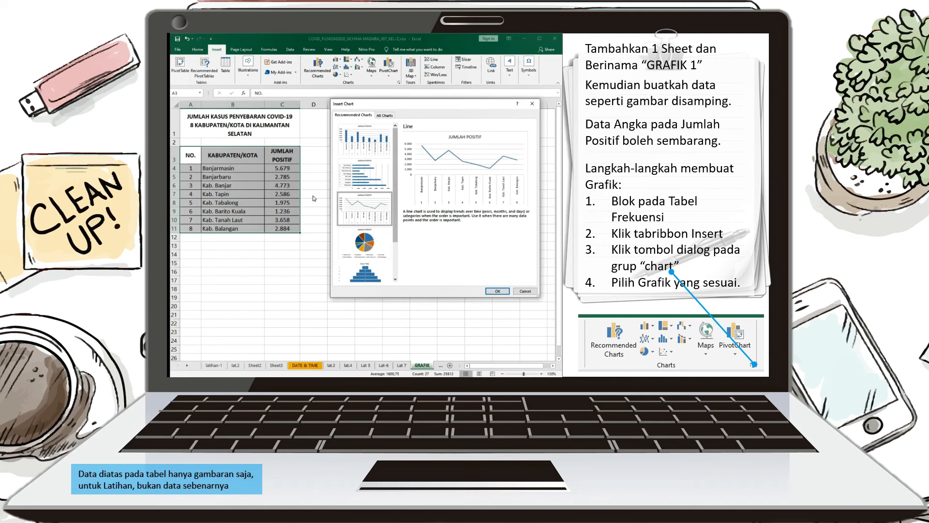
click(385, 116)
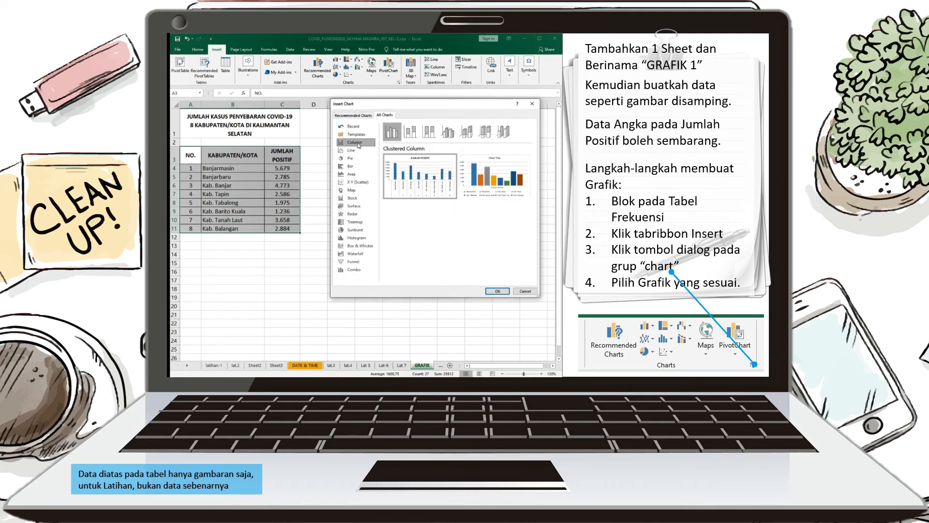
mouse_move(504, 198)
click(356, 159)
mouse_move(402, 188)
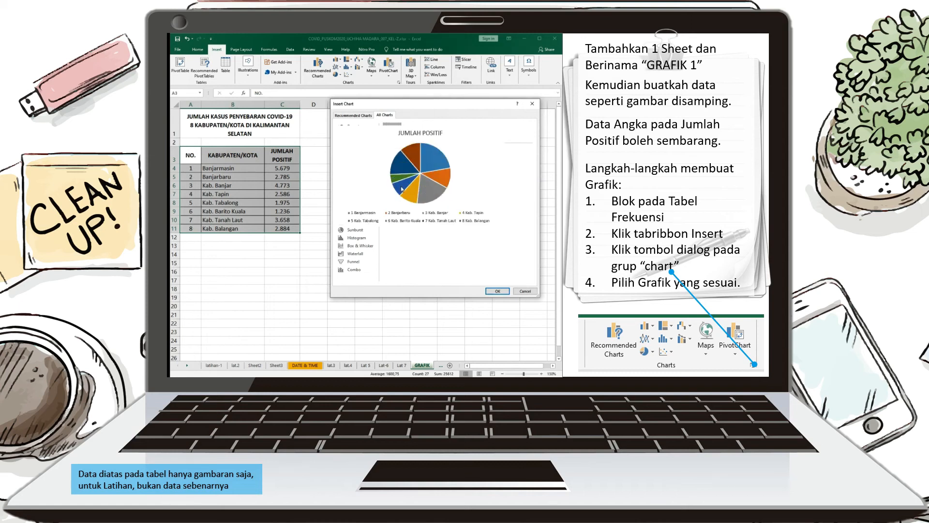
click(409, 137)
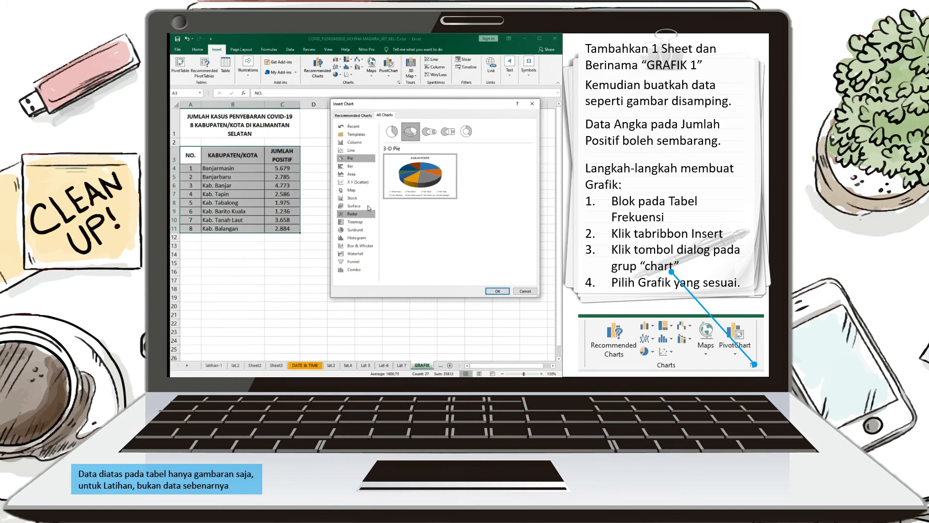
click(359, 167)
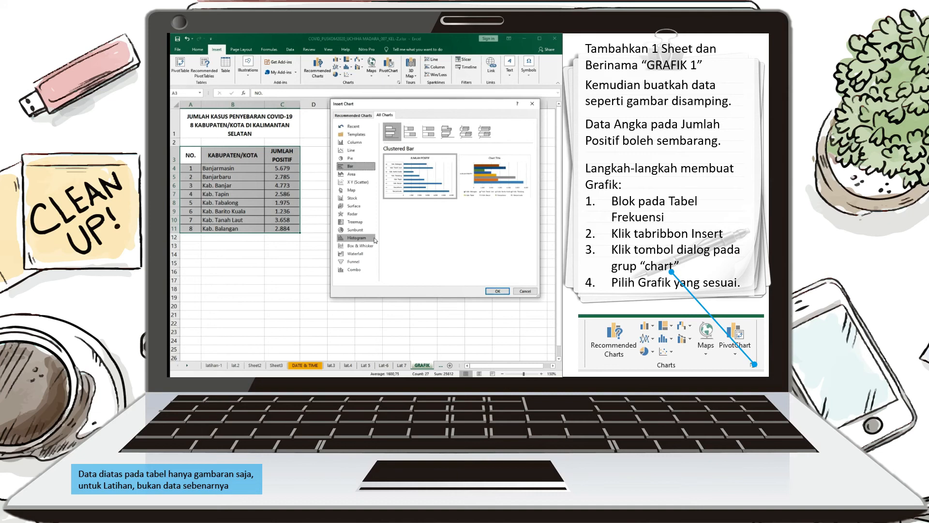
mouse_move(481, 182)
click(352, 270)
click(352, 262)
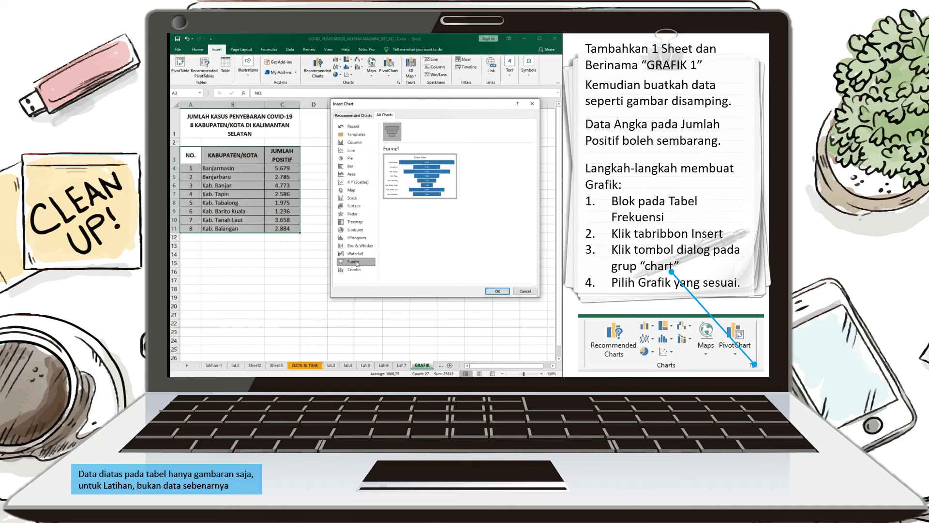
mouse_move(397, 197)
Insert a clustered column chart from A3:C11 and place it beside the table
click(354, 142)
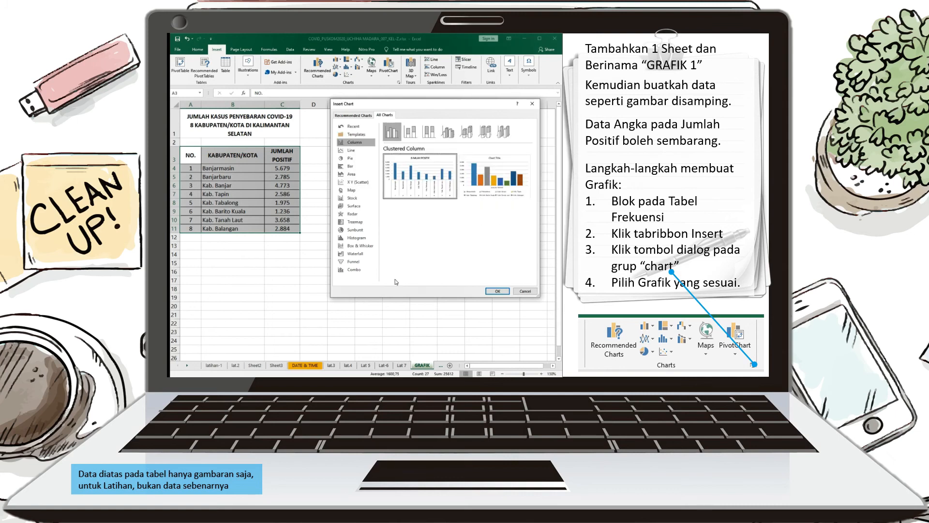
click(496, 291)
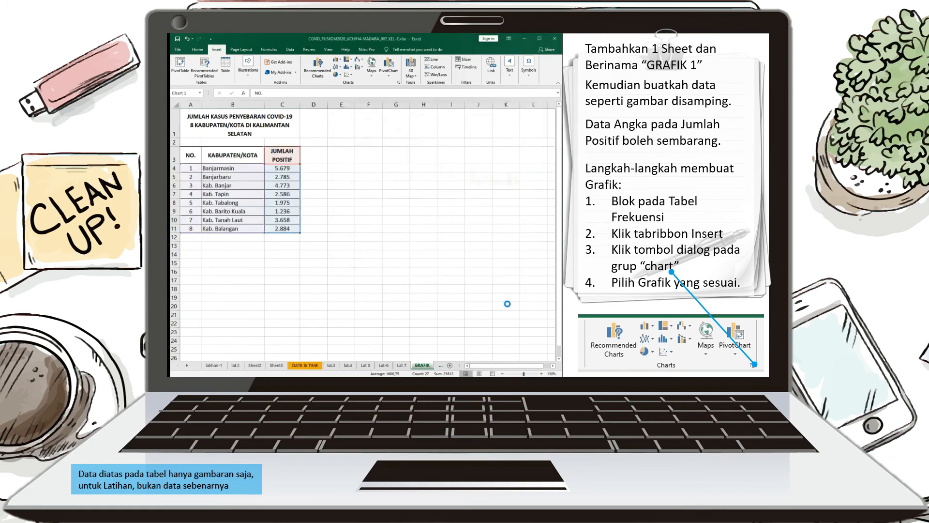
drag(422, 182, 484, 143)
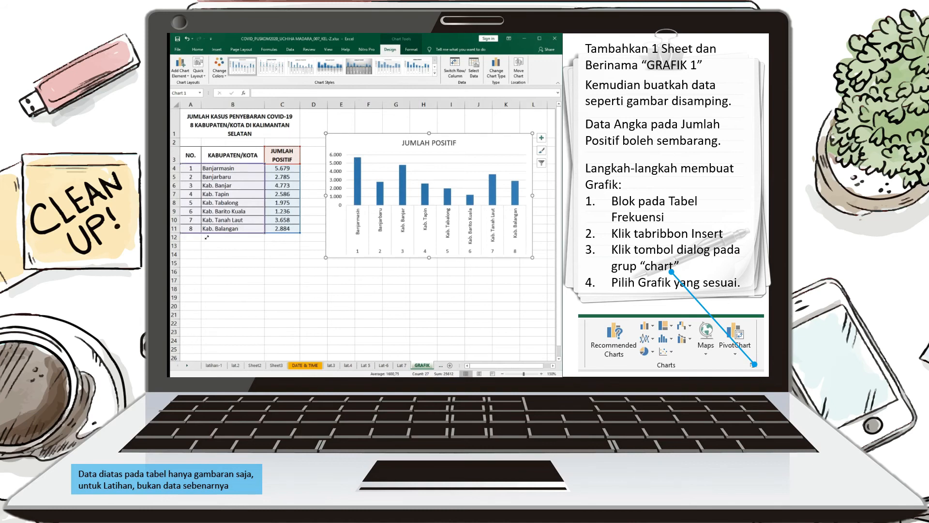
click(297, 195)
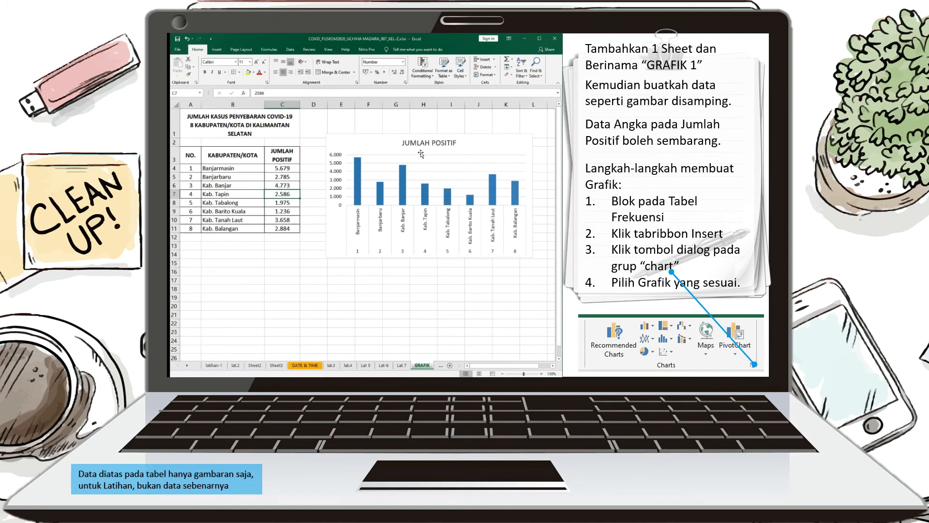
Insert a clustered column chart from only the KABUPATEN/KOTA and JUMLAH POSITIF columns, B3:C11
drag(226, 154, 284, 232)
click(216, 49)
click(398, 82)
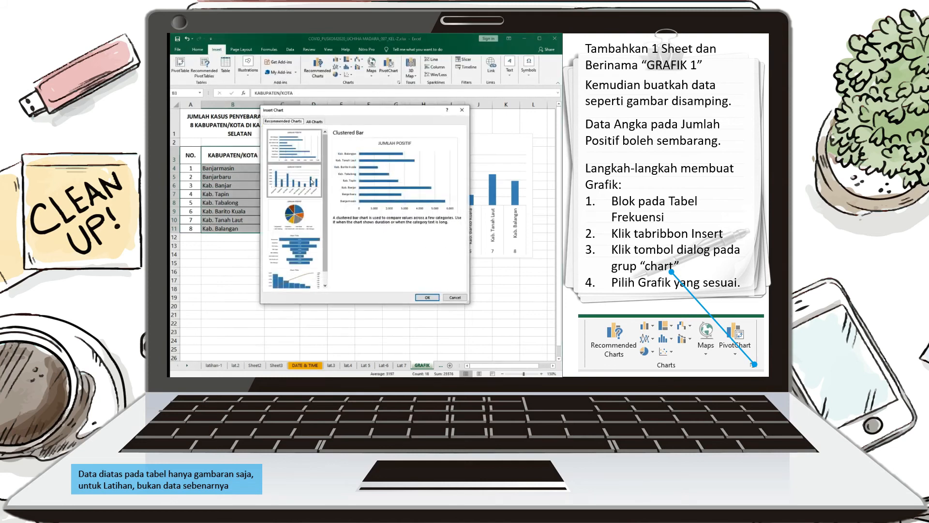
click(314, 122)
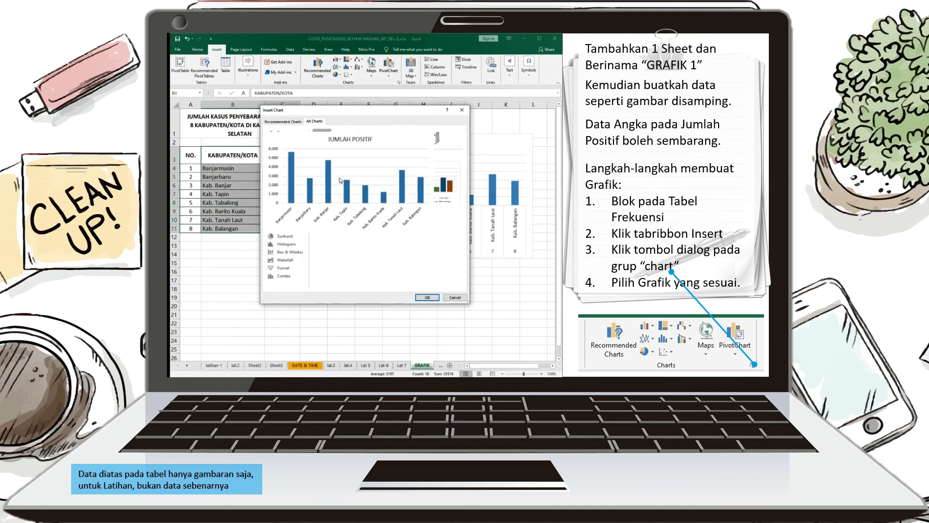
click(428, 297)
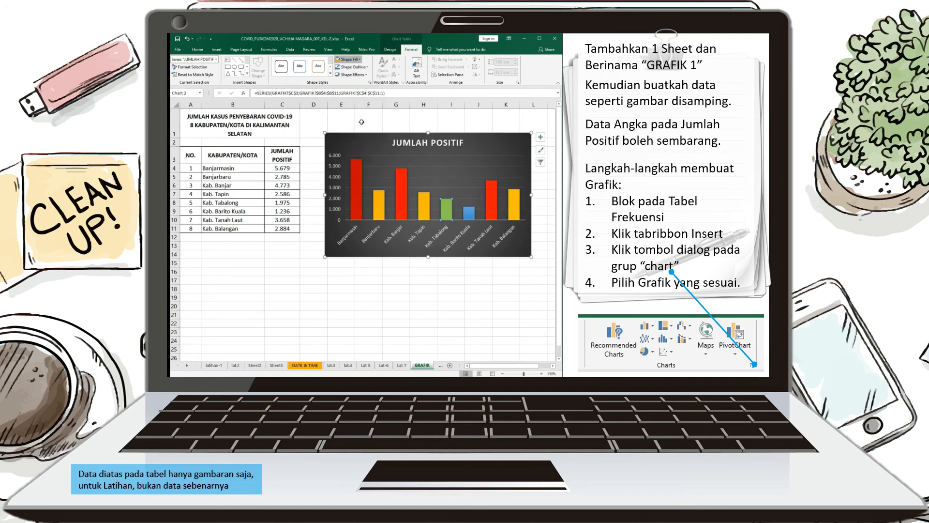
Insert a 3-D pie chart from the KABUPATEN/KOTA and JUMLAH POSITIF columns, B3:C11
mouse_move(443, 257)
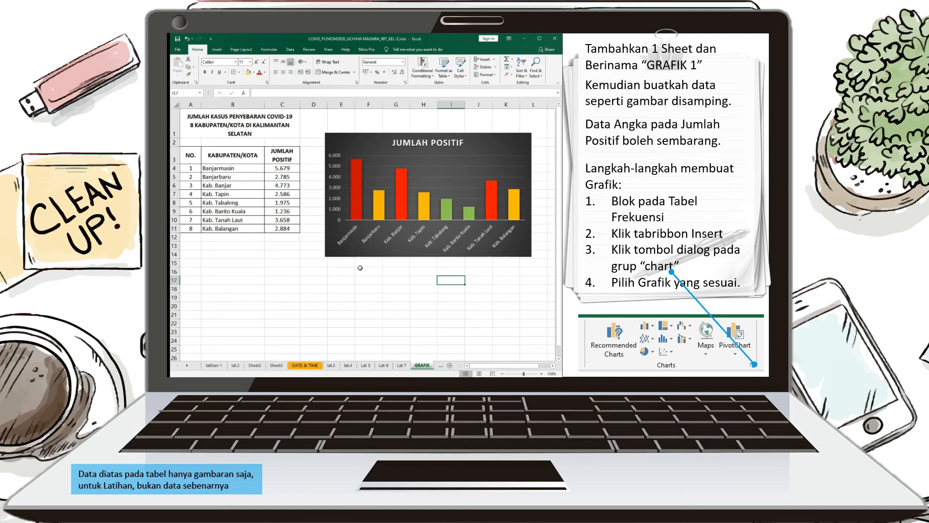
click(216, 153)
drag(216, 153, 285, 229)
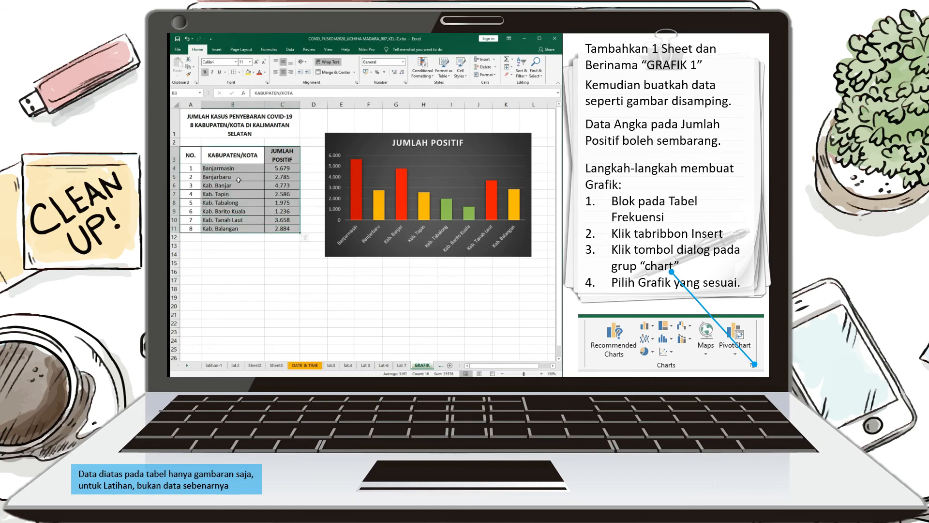
click(216, 49)
click(398, 84)
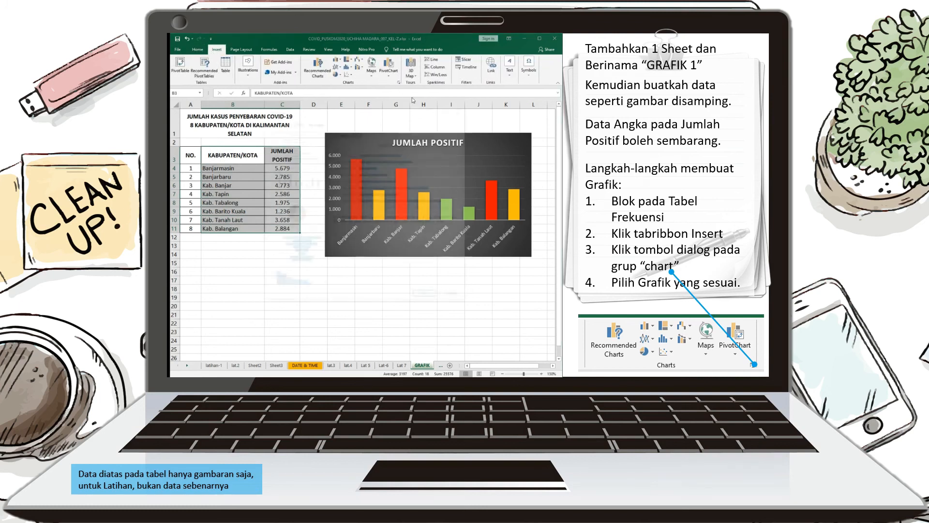
click(321, 122)
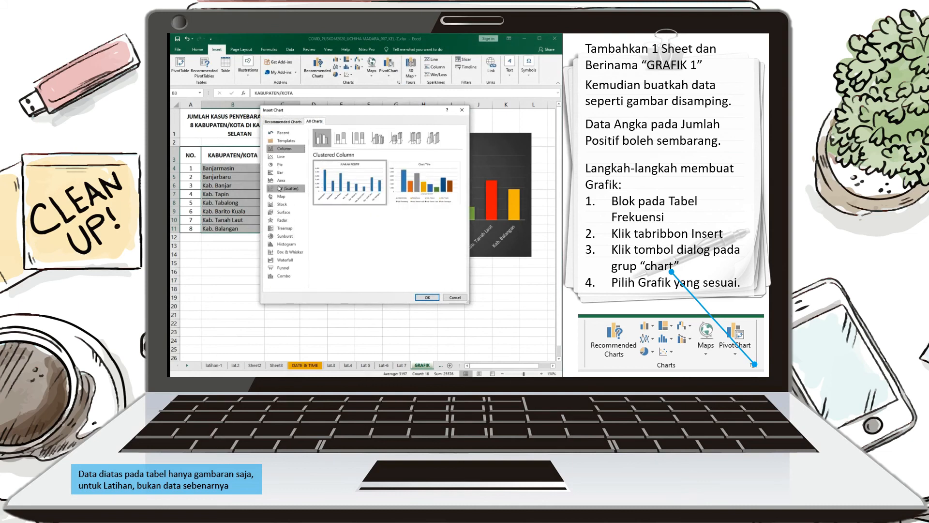
click(280, 165)
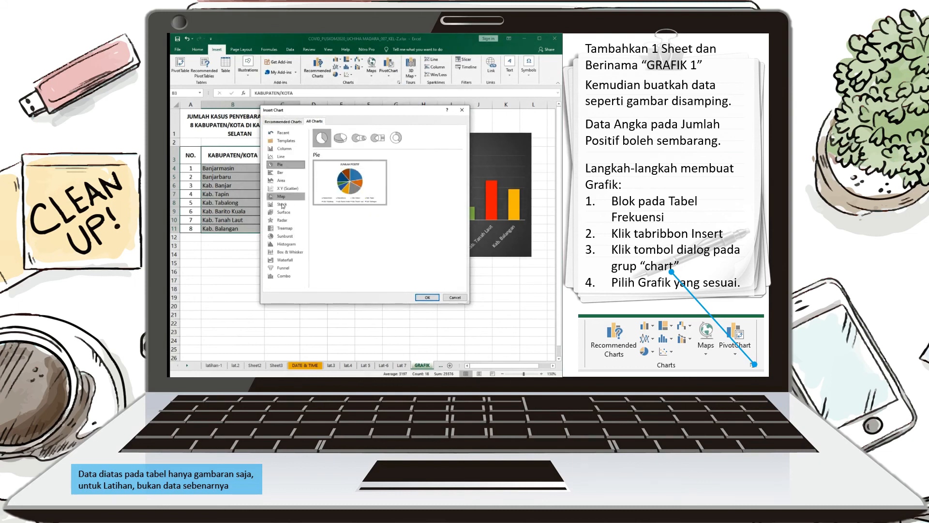
click(340, 138)
click(427, 297)
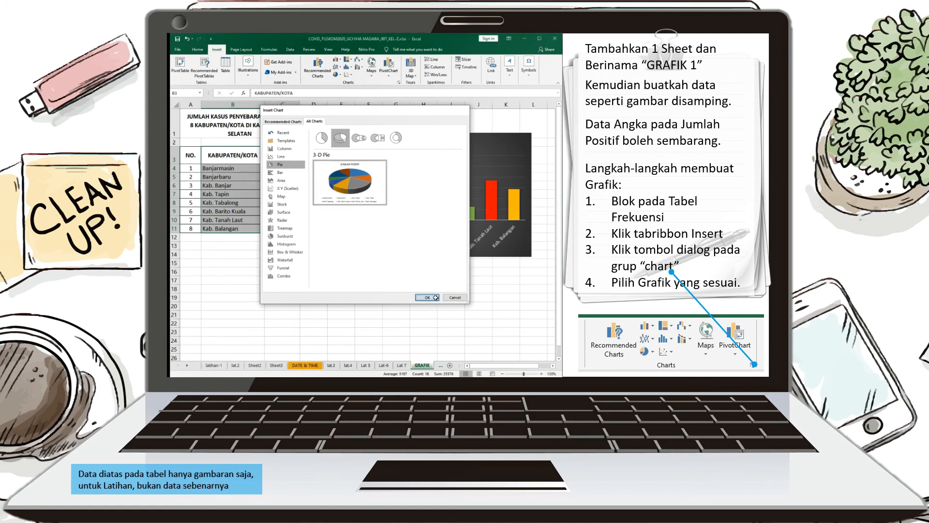
Reposition and enlarge the 3-D pie chart, and give it the dark chart style with category and percentage labels
drag(422, 241, 362, 212)
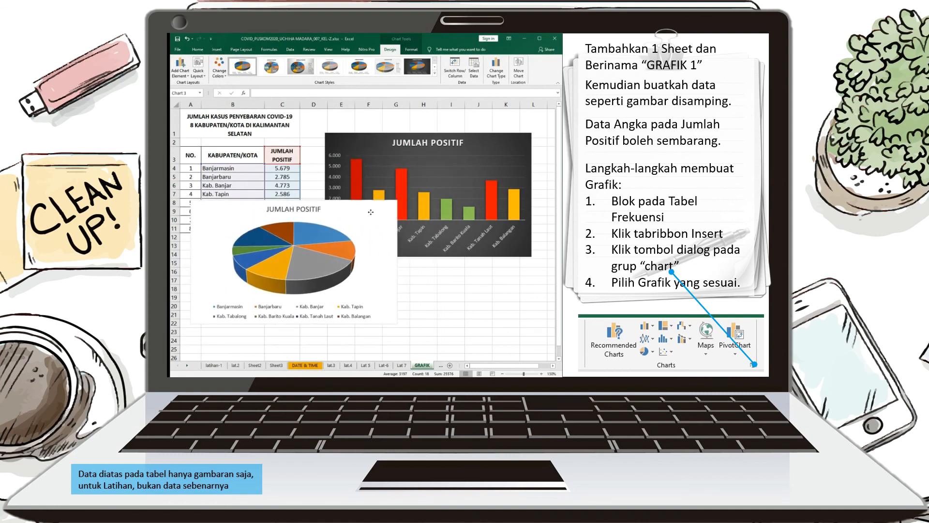
click(297, 66)
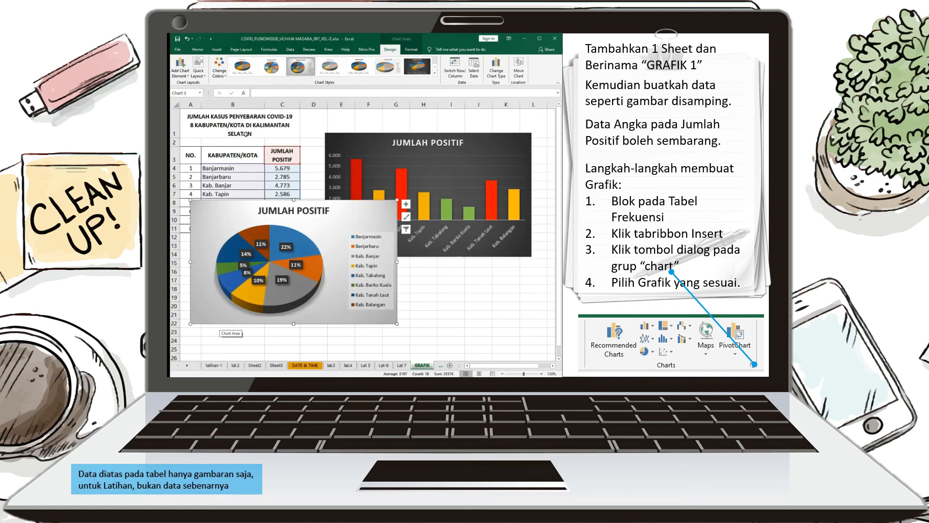
click(271, 66)
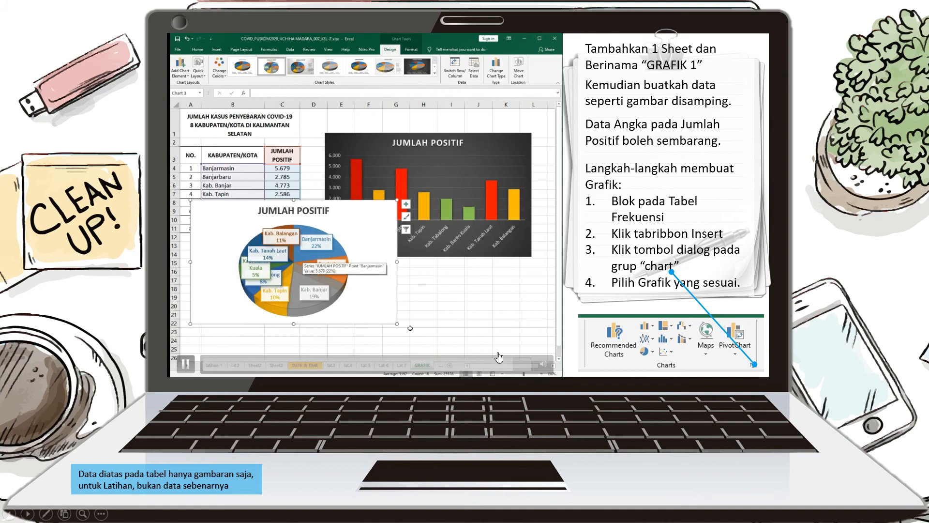
drag(396, 323, 403, 332)
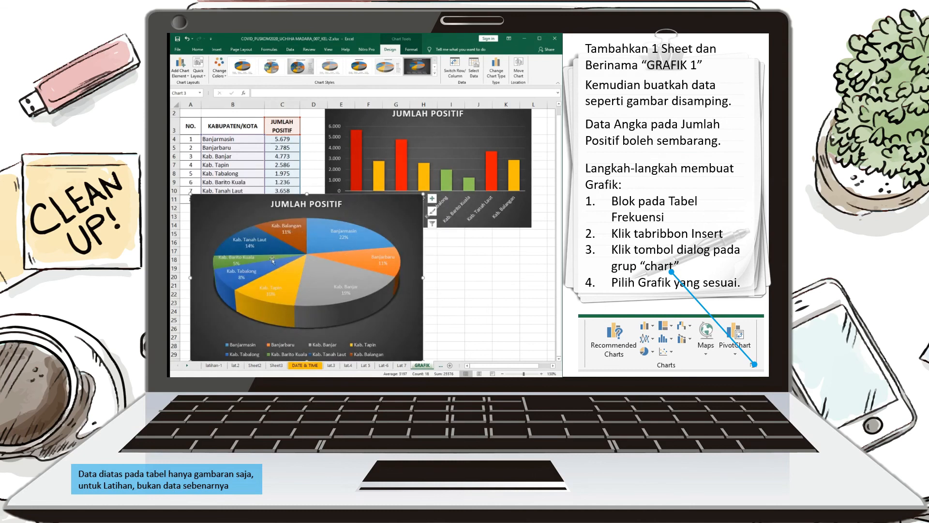
mouse_move(532, 333)
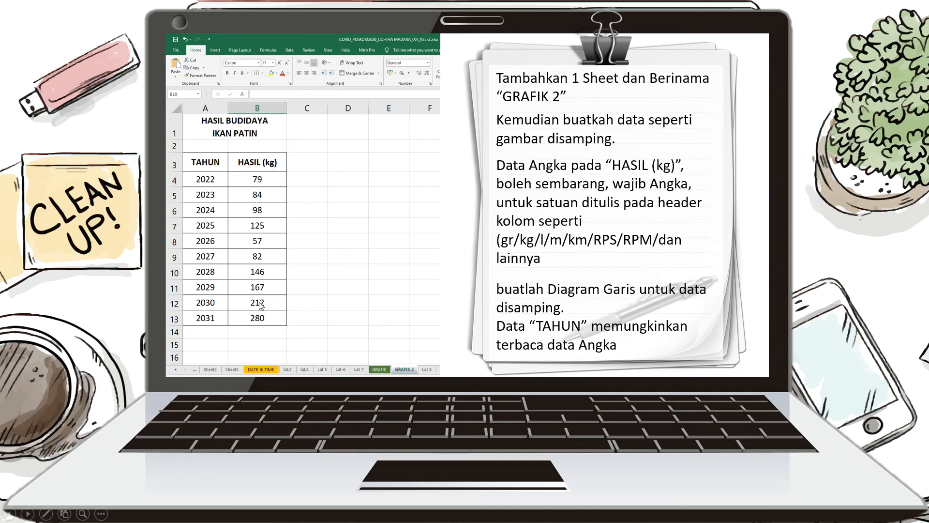
click(838, 335)
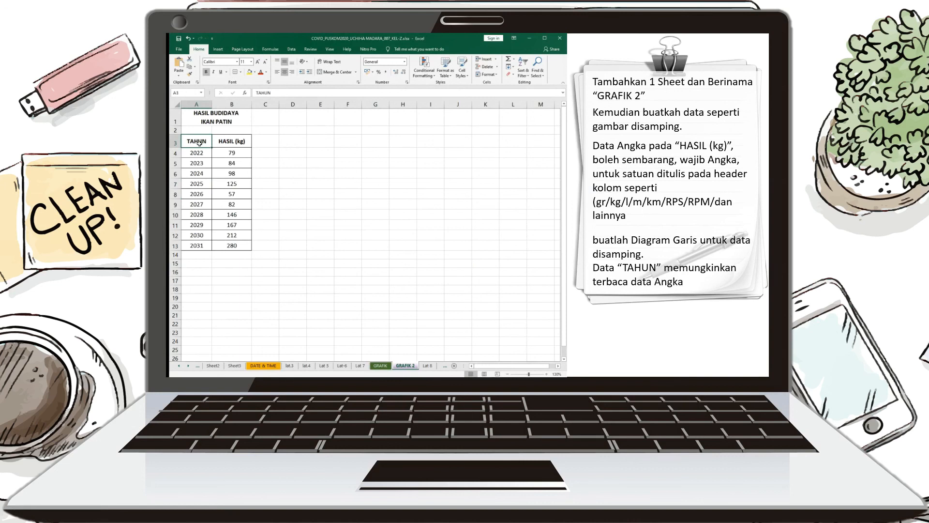
mouse_move(493, 341)
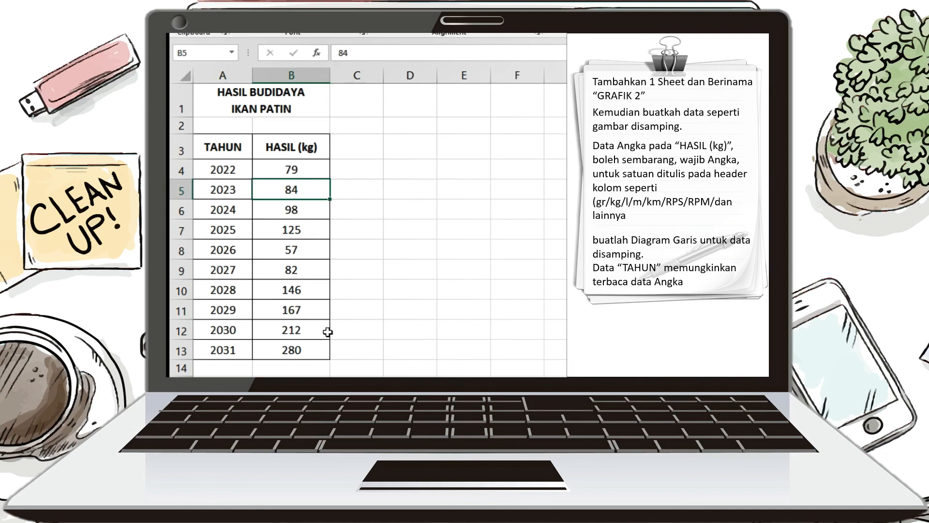
Apply the custom number format General "kg" to the HASIL (kg) values in B4:B13
drag(299, 171, 286, 352)
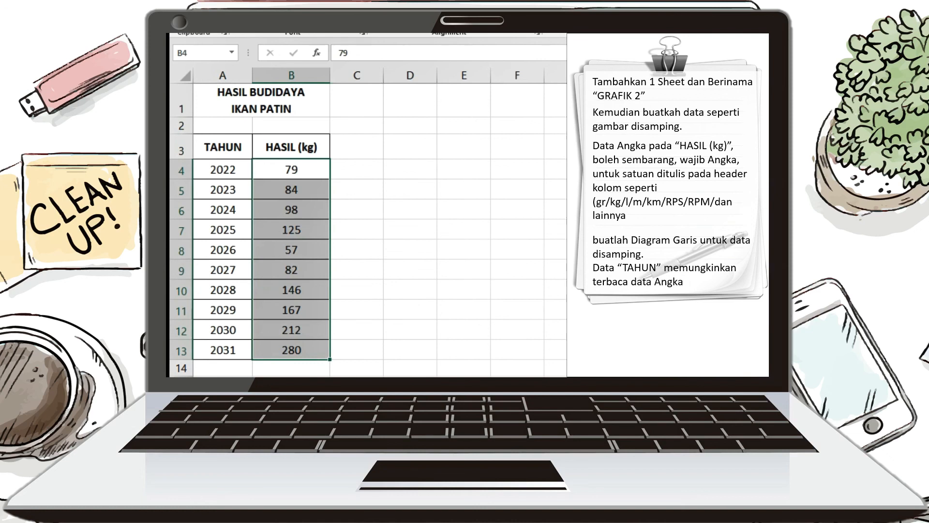
key(ctrl+1)
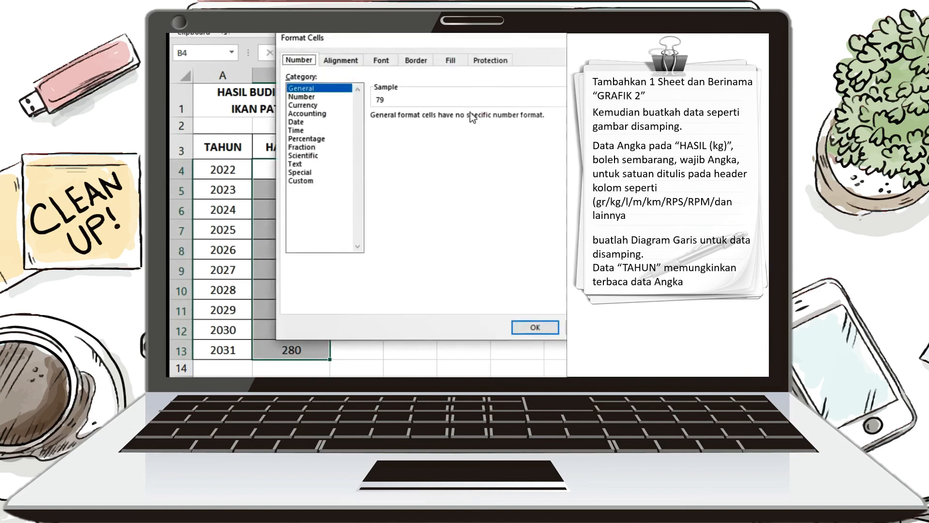
drag(417, 36, 572, 98)
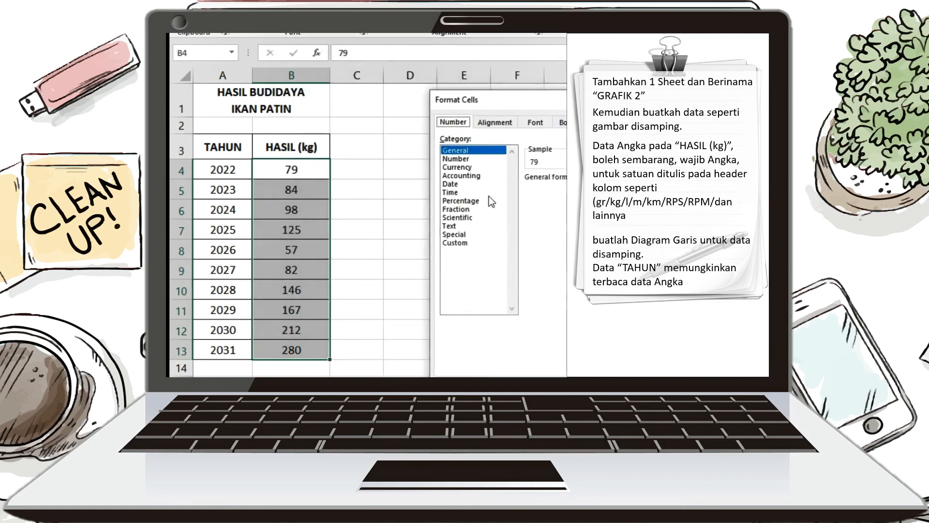
click(458, 244)
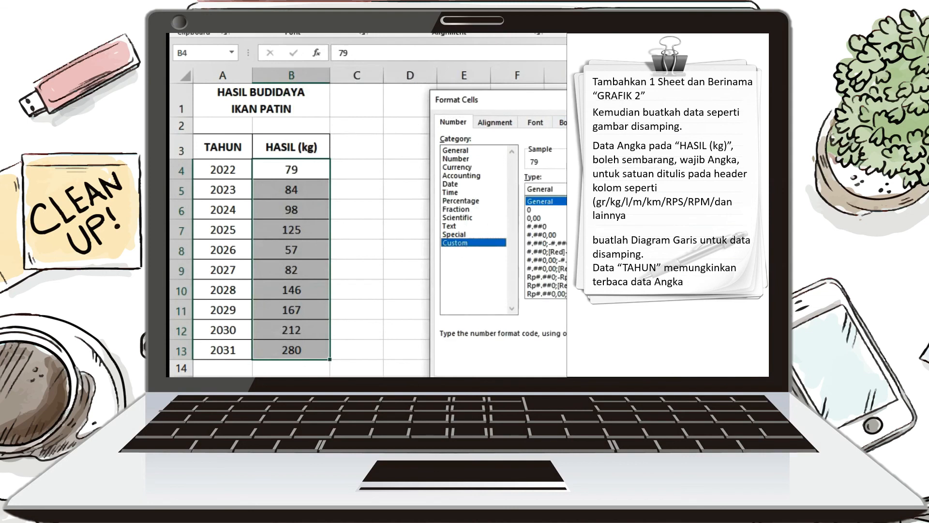
click(553, 189)
text("kg)
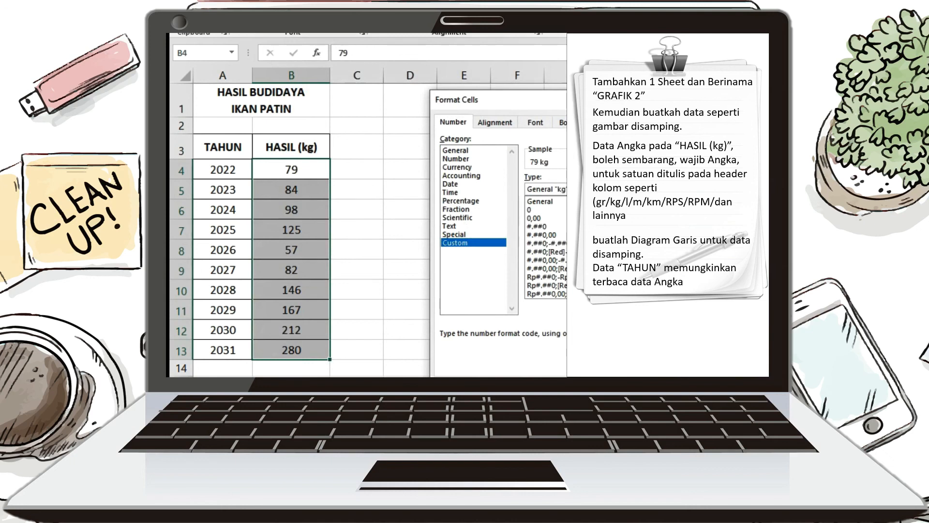
key(Return)
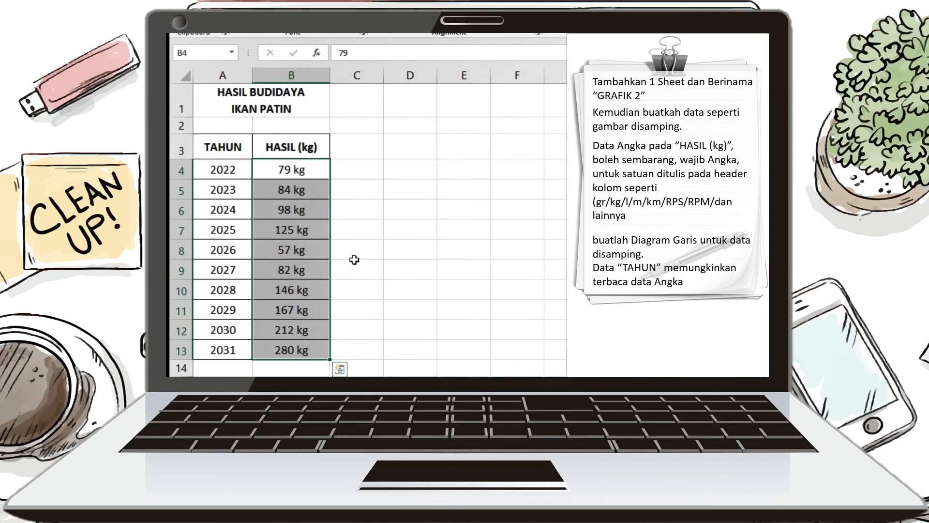
Enter 79 kg as typed text in D4 for comparison with B4, and delete it again
click(300, 175)
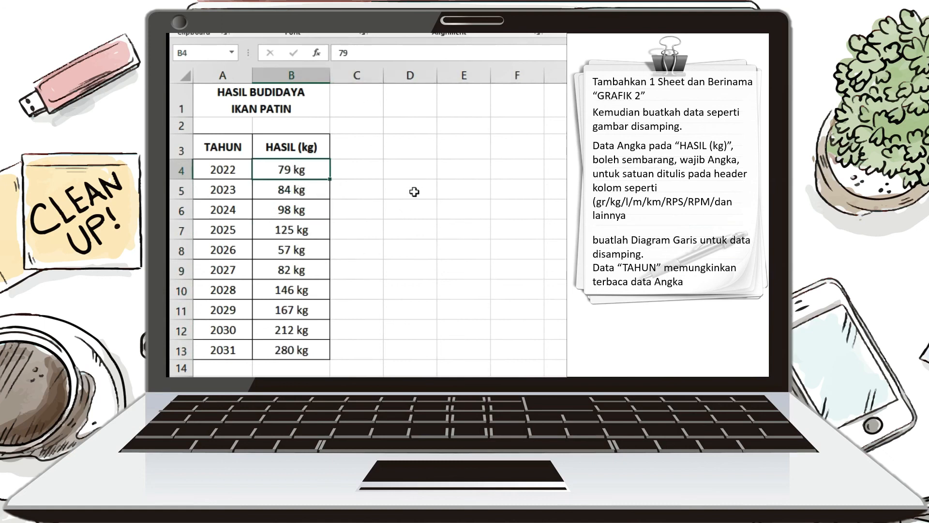
click(417, 177)
text(79 kg)
key(Return)
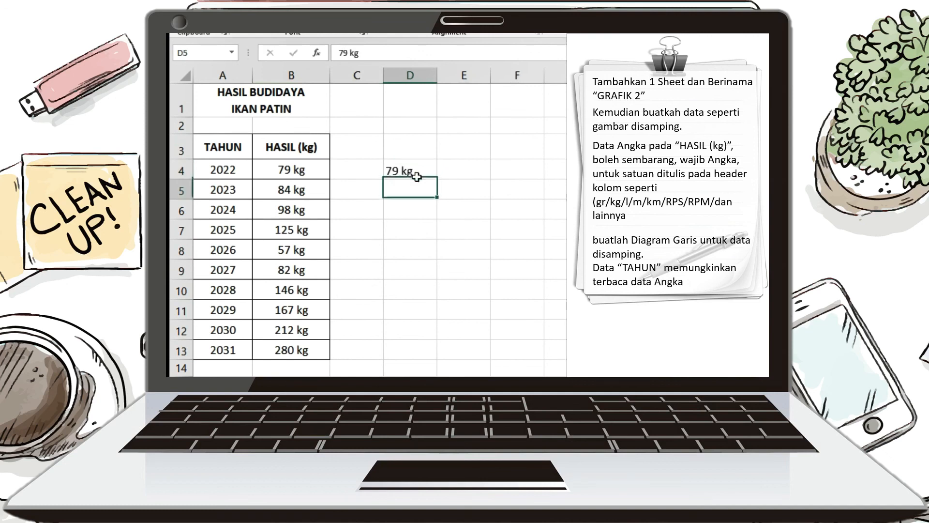
click(416, 176)
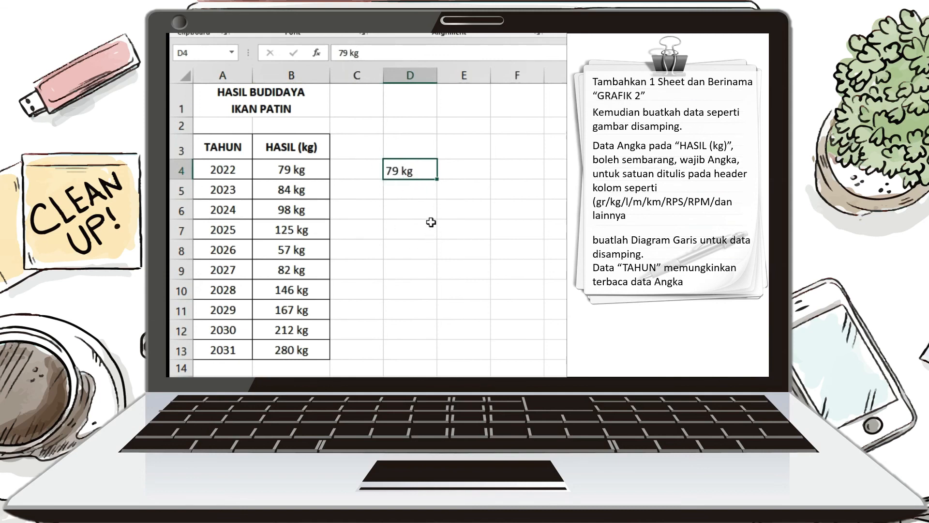
key(Delete)
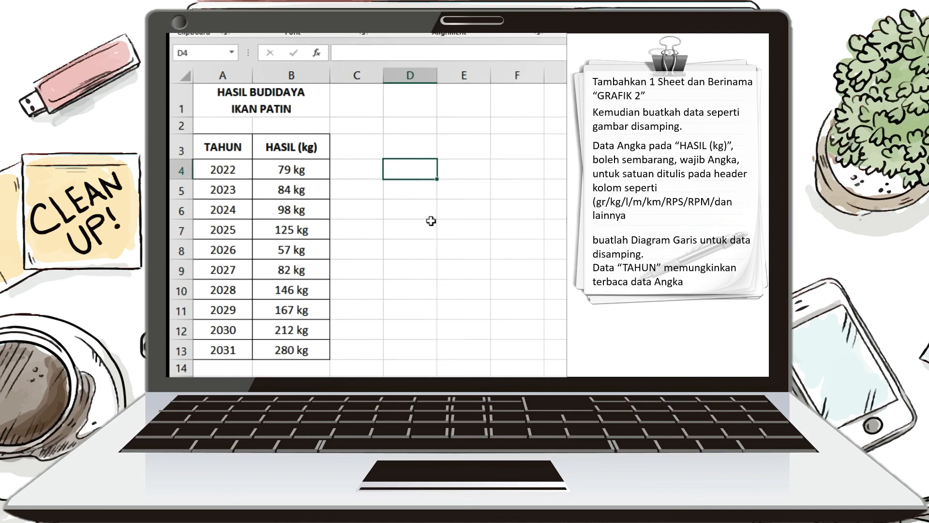
Set the number format of B4:B13 back to General
click(281, 176)
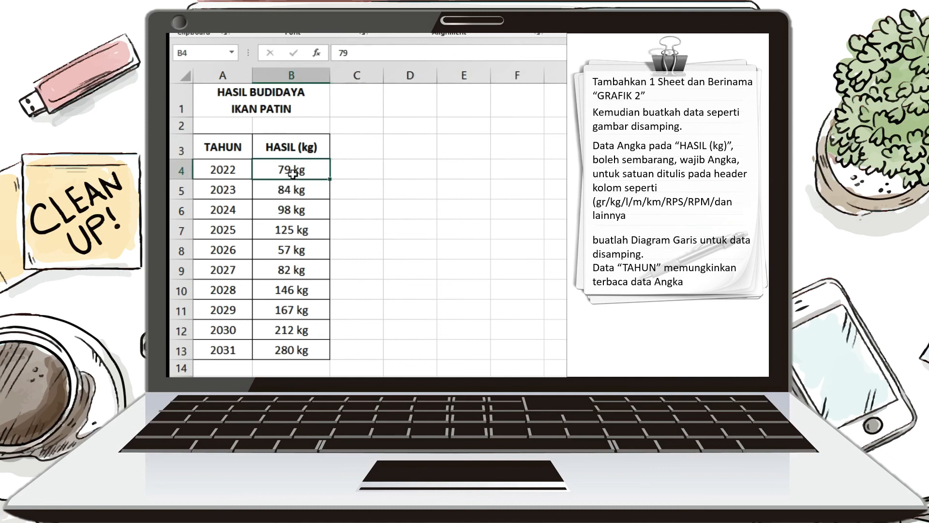
drag(292, 173, 297, 350)
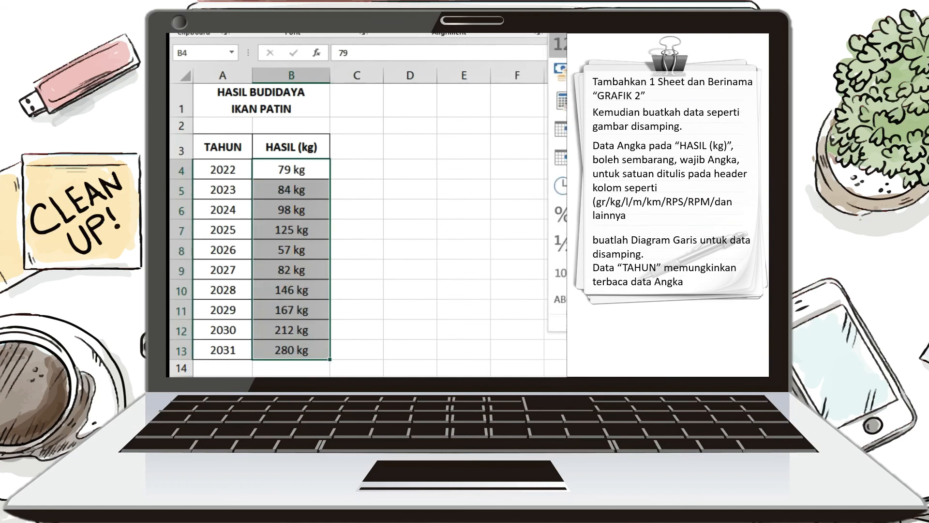
click(561, 240)
click(442, 226)
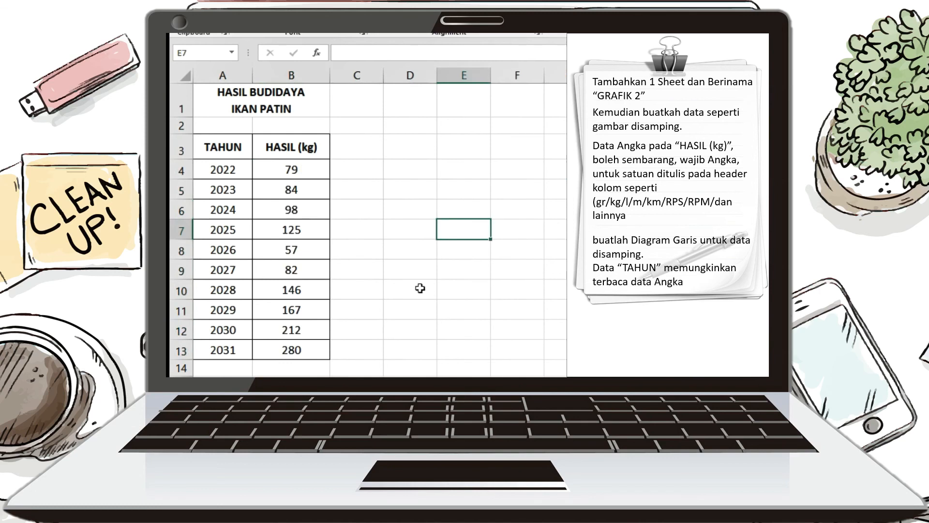
Remove the TAHUN series from the source data of the light line chart, keeping only HASIL (kg)
mouse_move(459, 330)
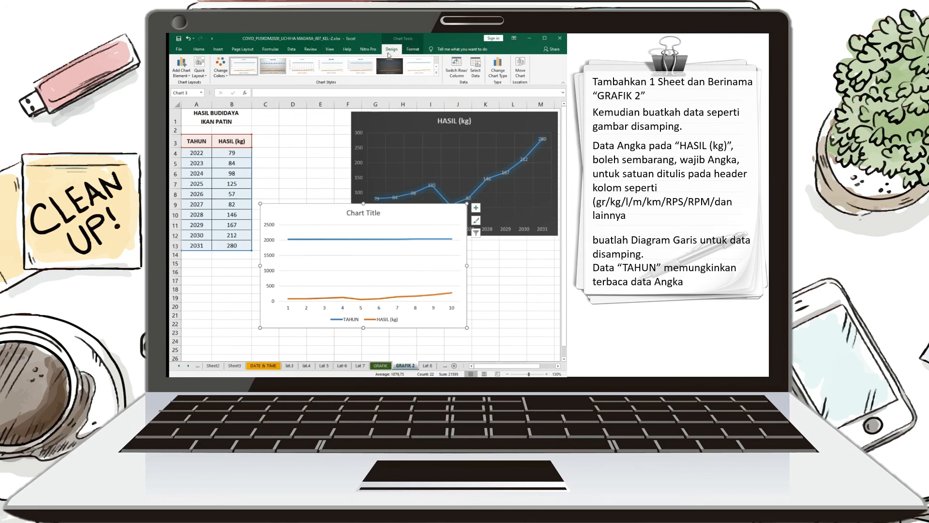
click(475, 73)
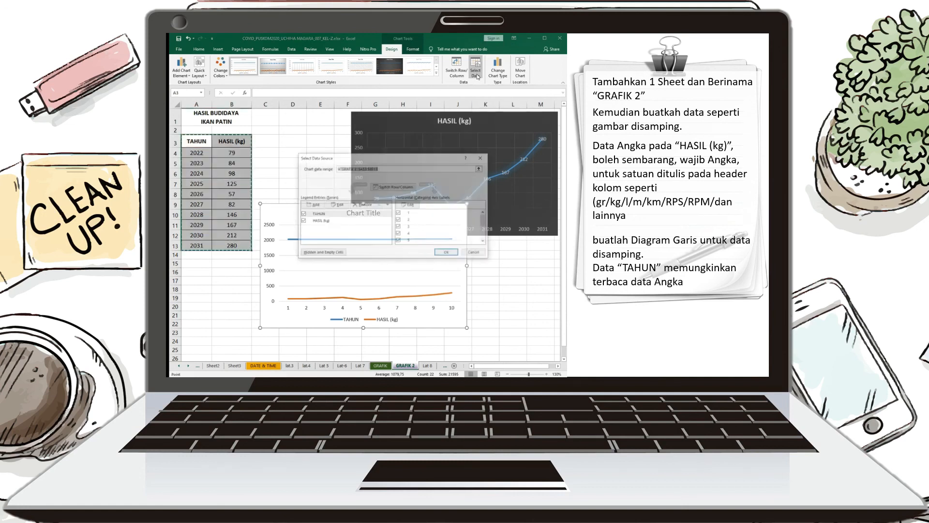
drag(377, 157, 387, 135)
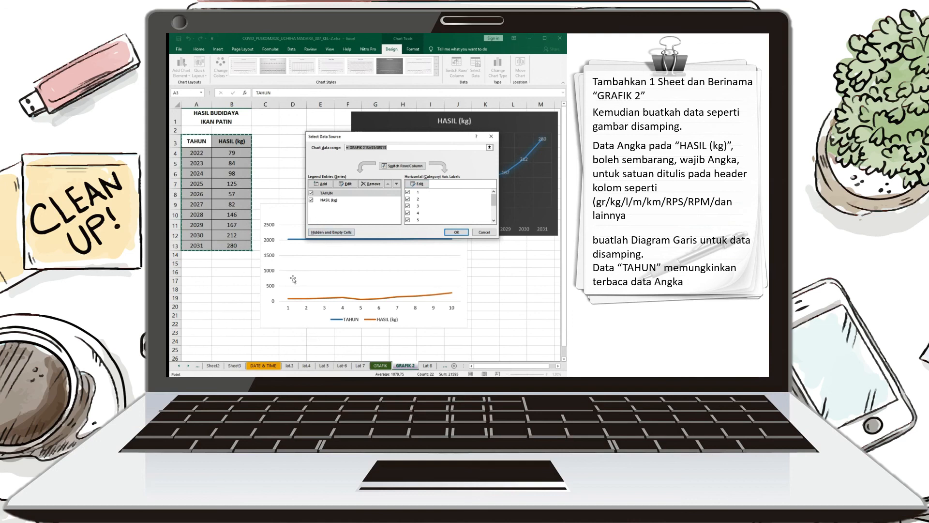
click(320, 193)
click(370, 184)
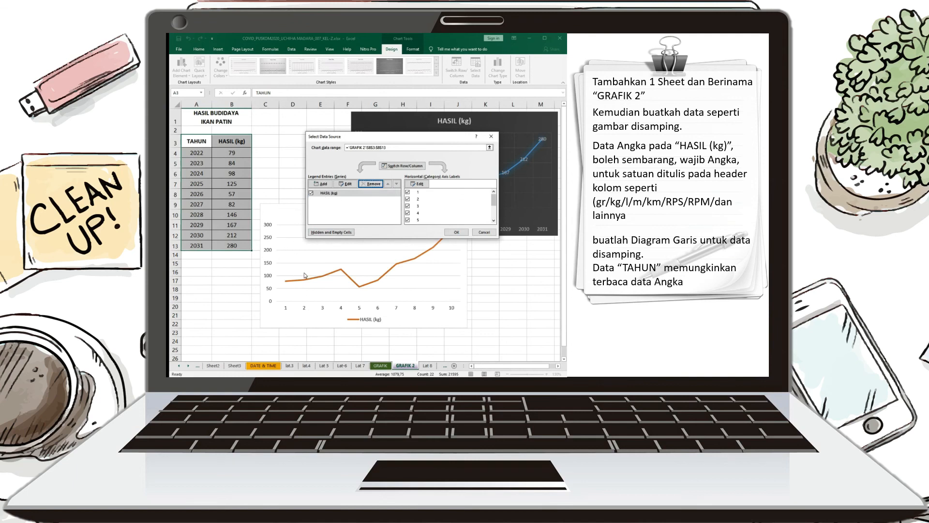
Use the years in A4:A13 as the horizontal axis labels of the light line chart
drag(338, 143, 362, 122)
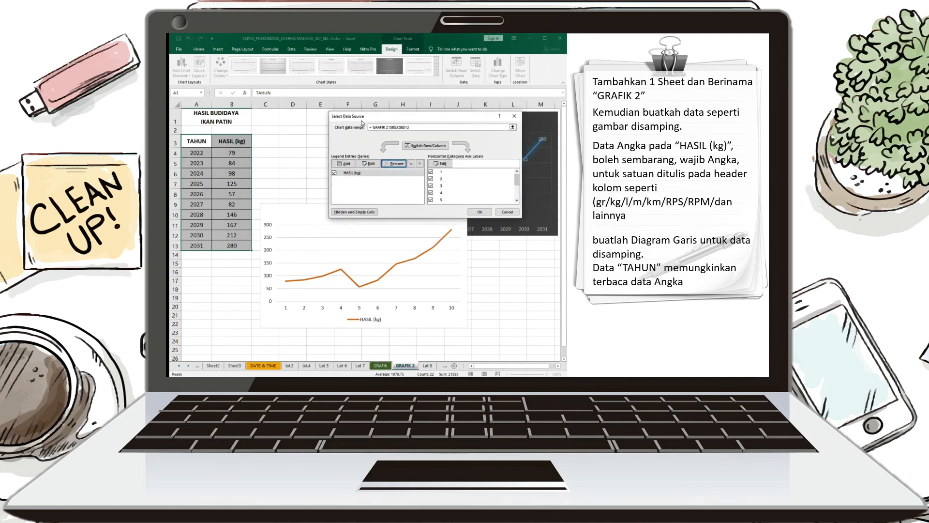
click(440, 163)
click(441, 165)
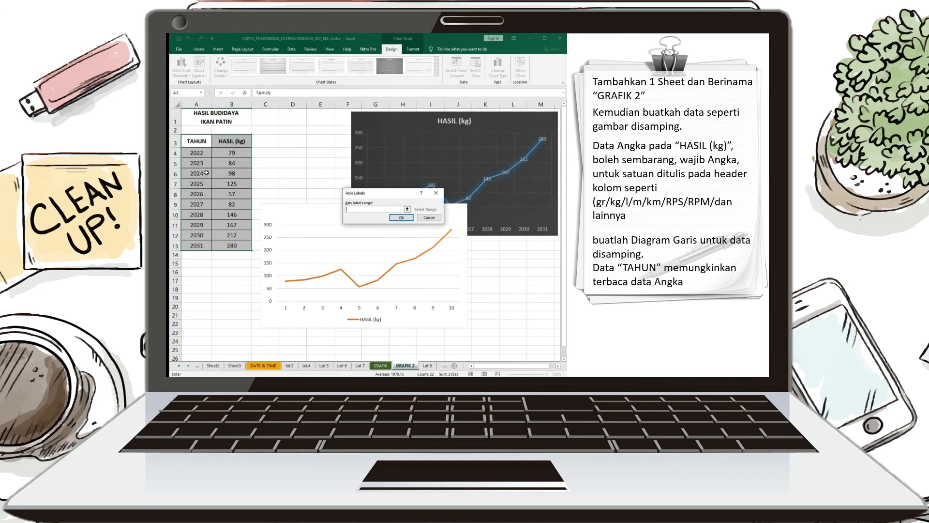
click(200, 157)
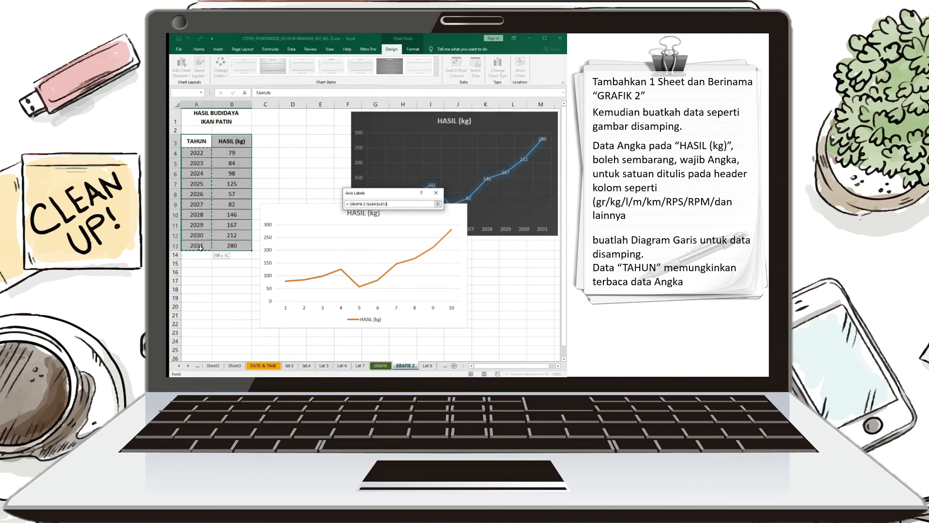
drag(200, 247, 199, 247)
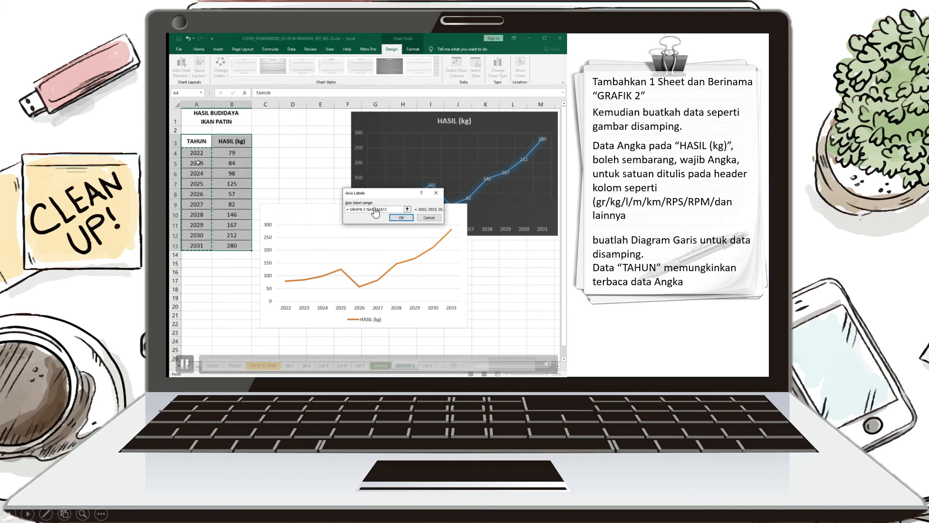